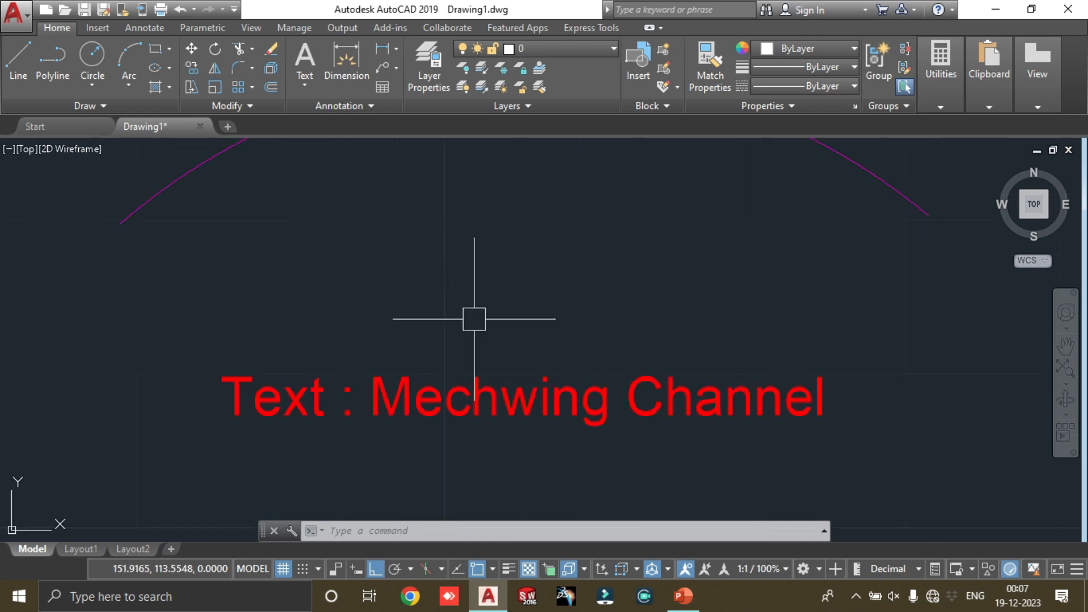
Step: Explode the red single-line text "Text : Mechwing Channel" into line geometry with the TEXTEXP command
{"action": "scroll", "coordinate": [641, 394], "scroll_direction": "down", "scroll_amount": 4}
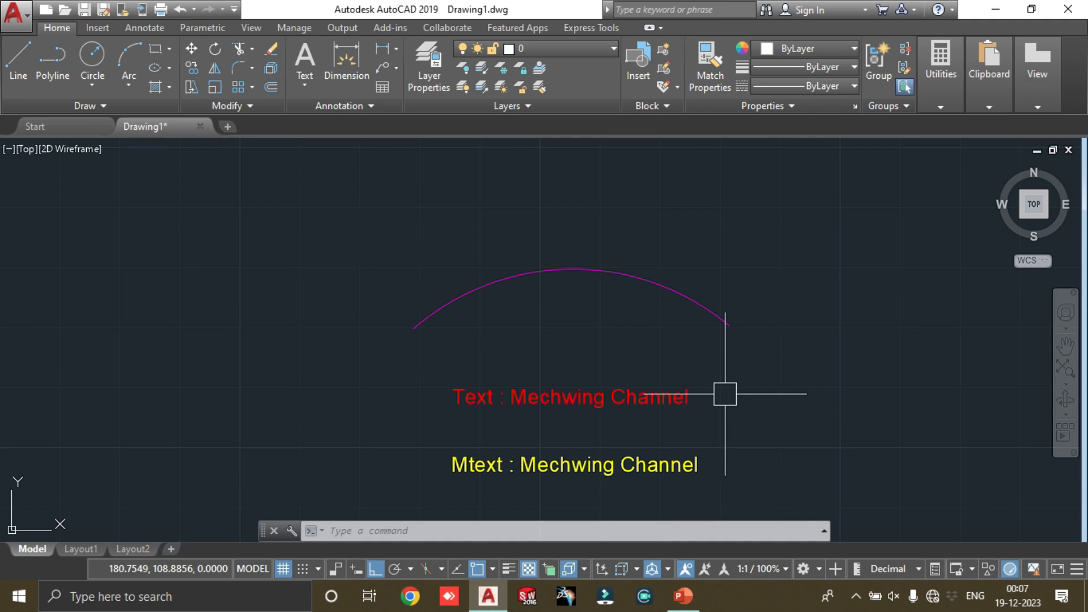
{"action": "scroll", "coordinate": [725, 394], "scroll_direction": "up", "scroll_amount": 2}
{"action": "left_click", "coordinate": [691, 385]}
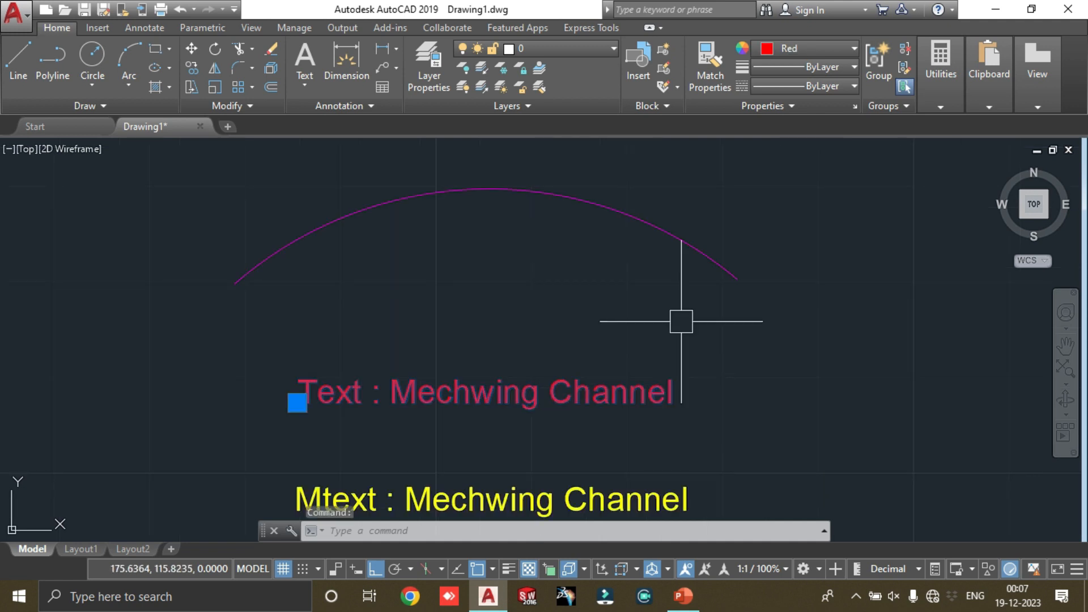
{"action": "type", "text": "textexp"}
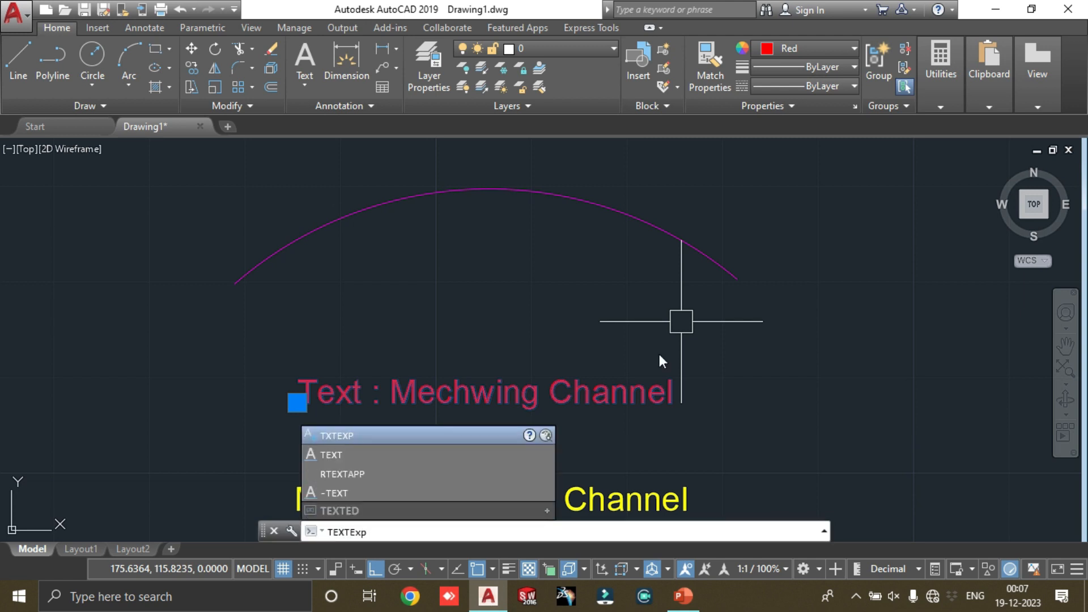
{"action": "key", "text": "Return"}
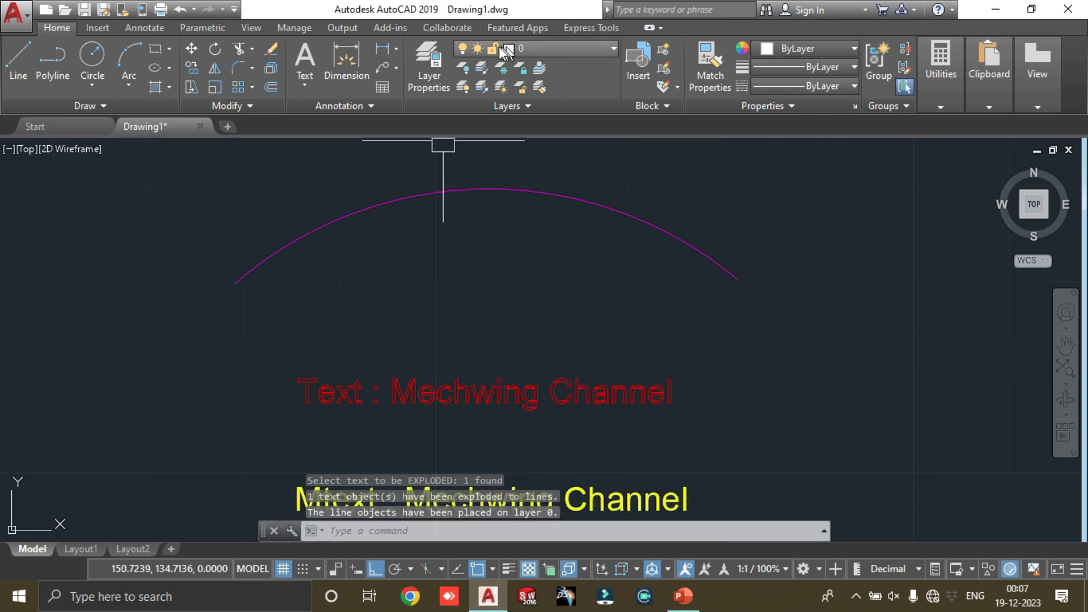
Step: Select individual letters of the exploded red text and examine whether each one is separate line geometry
{"action": "scroll", "coordinate": [401, 397], "scroll_direction": "up", "scroll_amount": 4}
{"action": "scroll", "coordinate": [319, 369], "scroll_direction": "down", "scroll_amount": 3}
{"action": "scroll", "coordinate": [361, 285], "scroll_direction": "up", "scroll_amount": 5}
{"action": "left_click", "coordinate": [359, 282]}
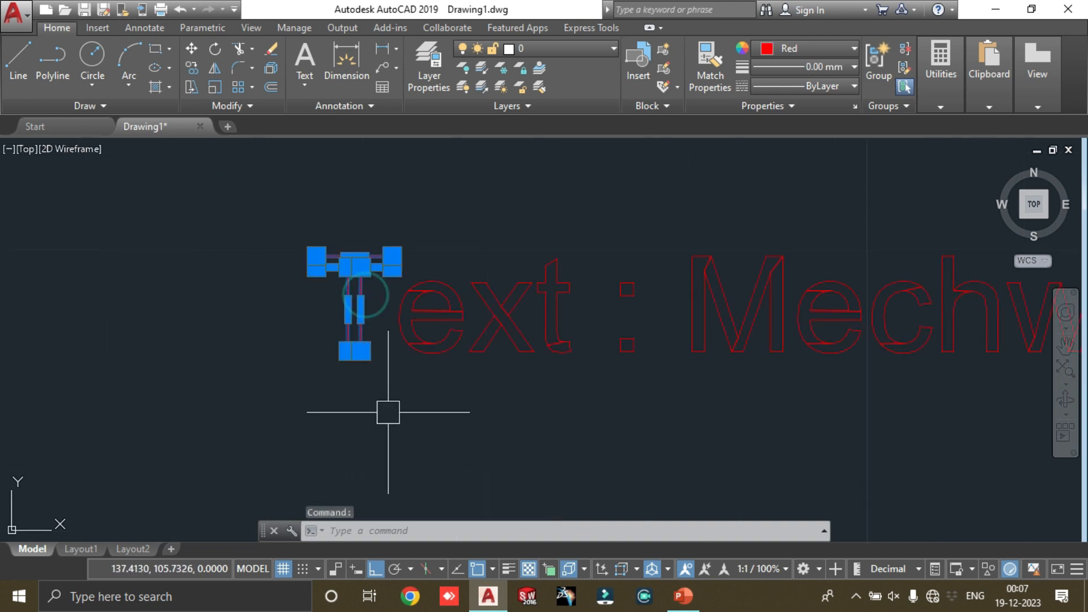
{"action": "key", "text": "Escape"}
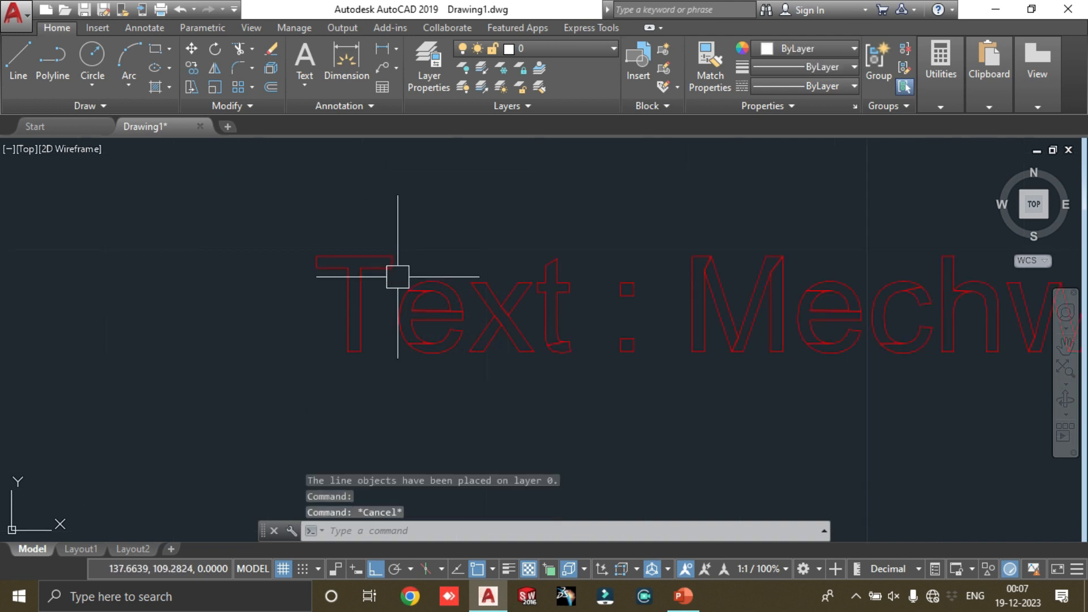
{"action": "left_click", "coordinate": [470, 296]}
{"action": "left_click", "coordinate": [498, 297]}
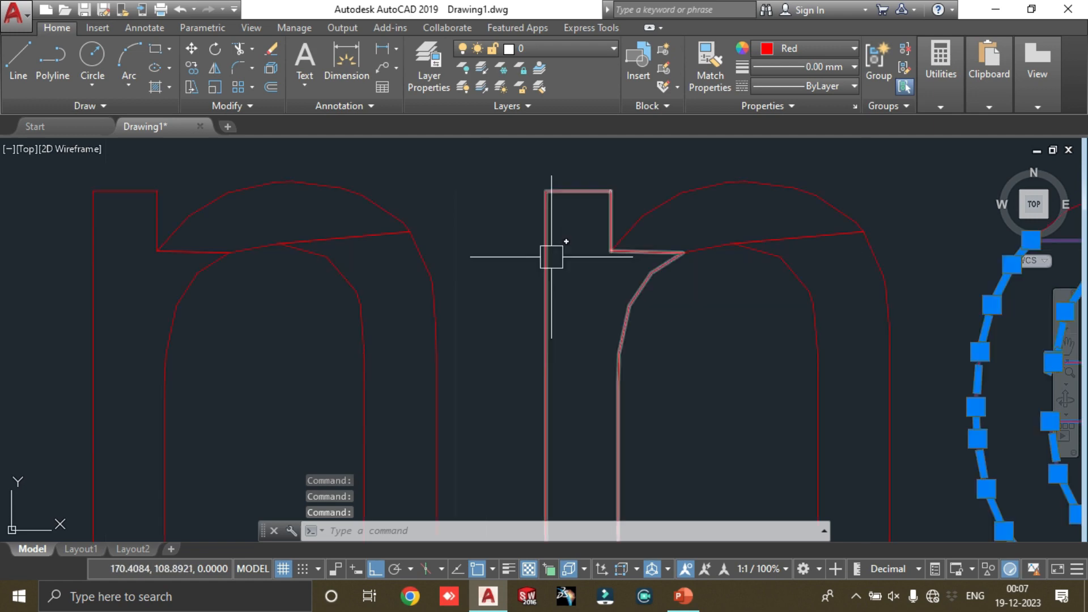
{"action": "scroll", "coordinate": [553, 253], "scroll_direction": "down", "scroll_amount": 7}
{"action": "middle_click_drag", "start_coordinate": [481, 318], "coordinate": [320, 308]}
{"action": "scroll", "coordinate": [190, 289], "scroll_direction": "down", "scroll_amount": 5}
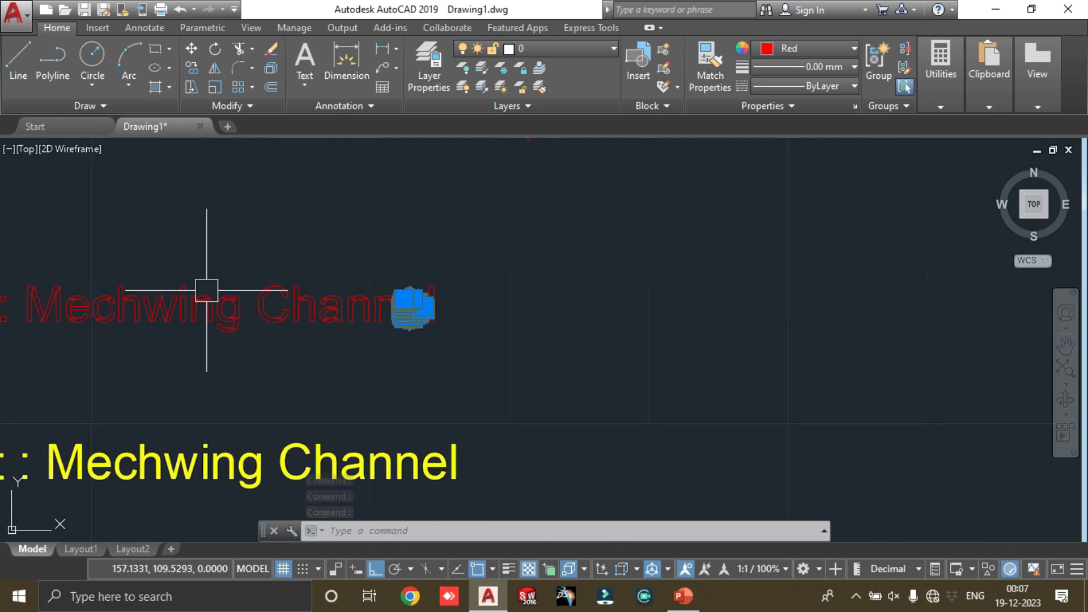
{"action": "scroll", "coordinate": [26, 282], "scroll_direction": "up", "scroll_amount": 7}
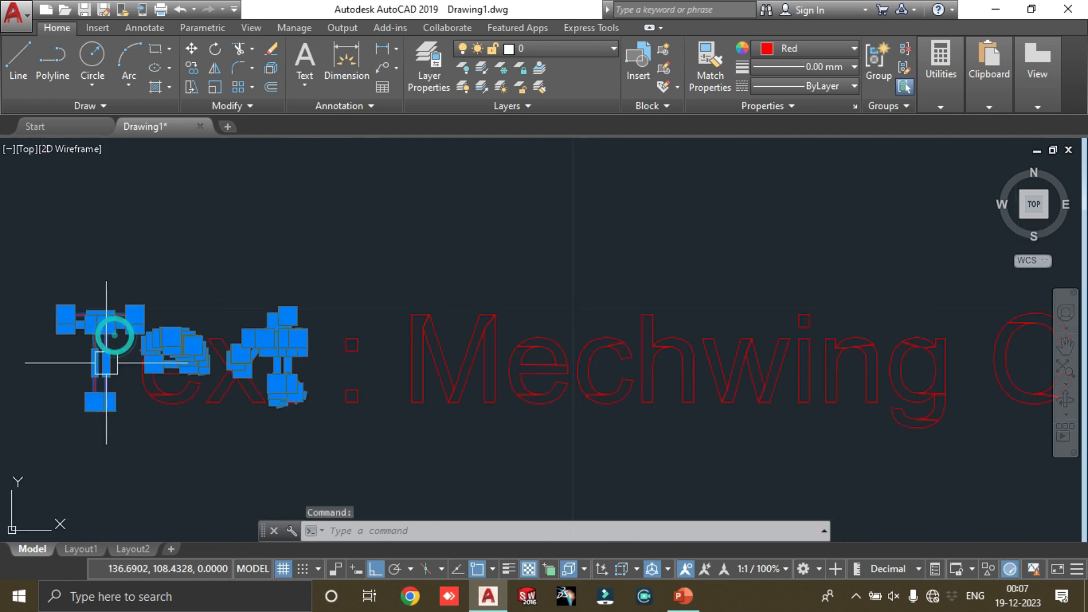
Step: Clear the letter selection and undo the explosion of the red text
{"action": "scroll", "coordinate": [223, 303], "scroll_direction": "down", "scroll_amount": 4}
{"action": "key", "text": "Escape"}
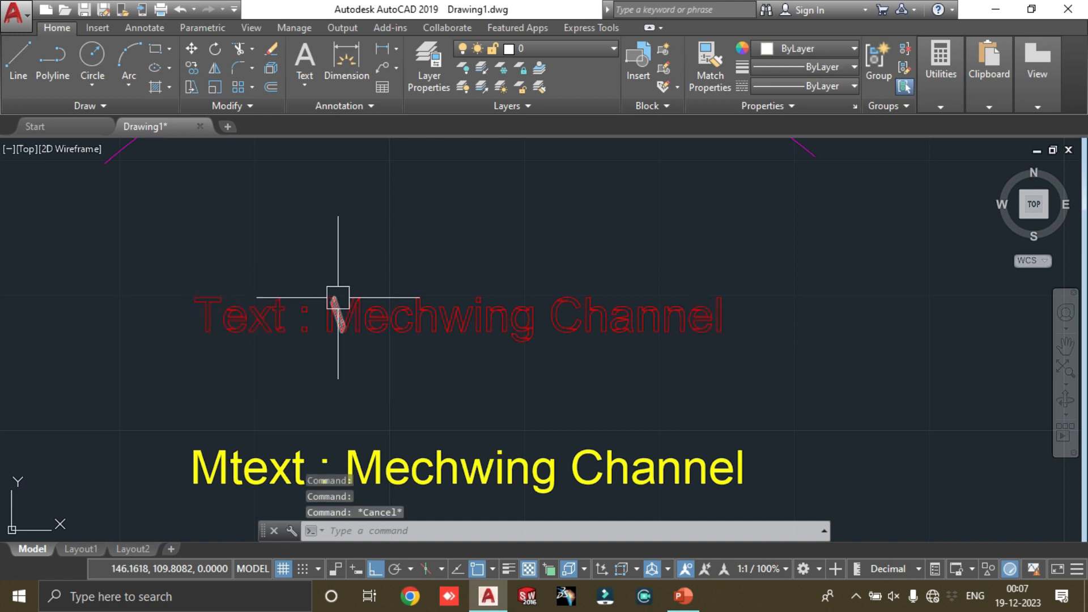
{"action": "key", "text": "ctrl+z"}
{"action": "key", "text": "ctrl+z"}
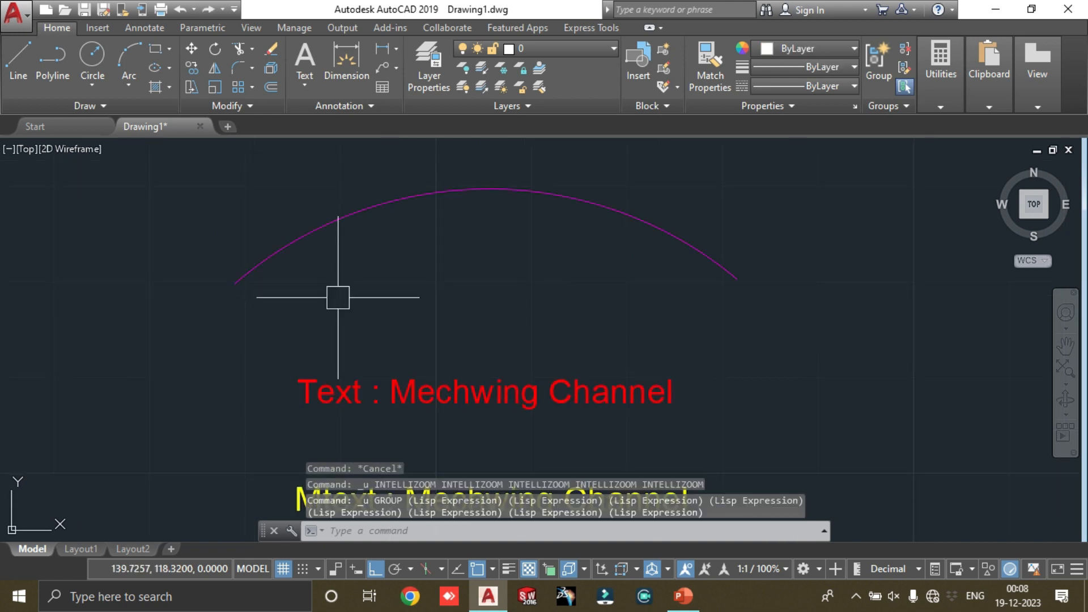
Step: Explode the yellow multiline text "Mtext : Mechwing Channel" with TEXTEXP and inspect its letter outlines
{"action": "type", "text": "textexp"}
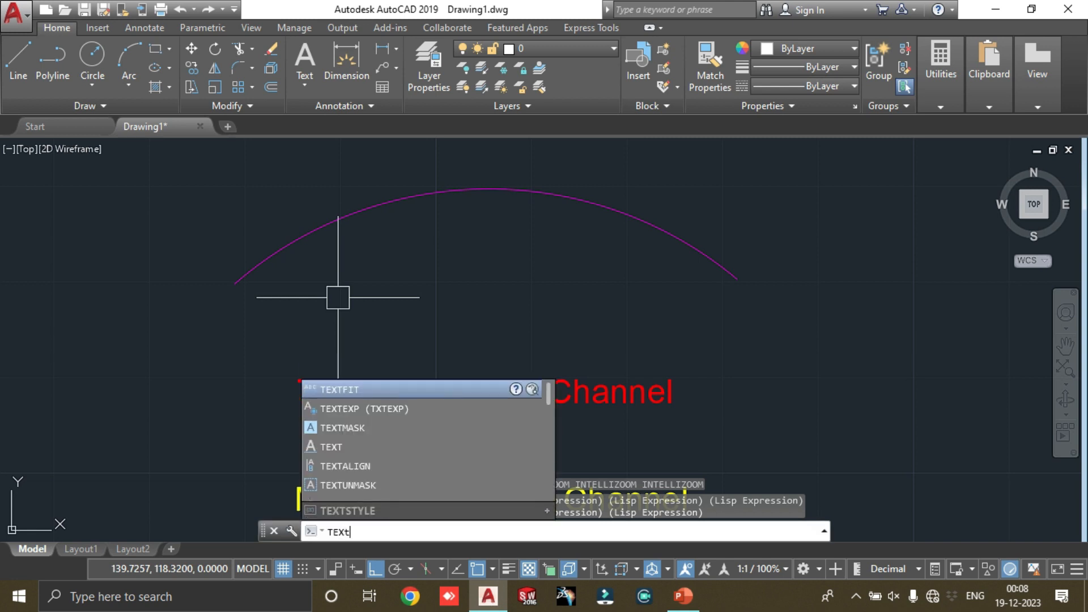
{"action": "key", "text": "Return"}
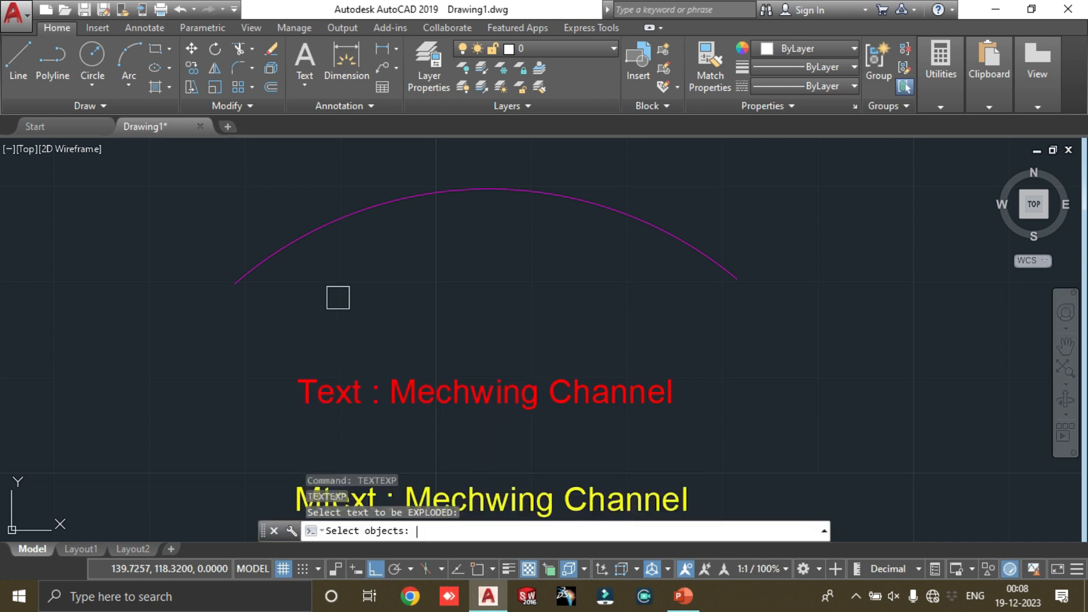
{"action": "middle_click_drag", "start_coordinate": [338, 298], "coordinate": [344, 230]}
{"action": "left_click", "coordinate": [493, 440]}
{"action": "key", "text": "Return"}
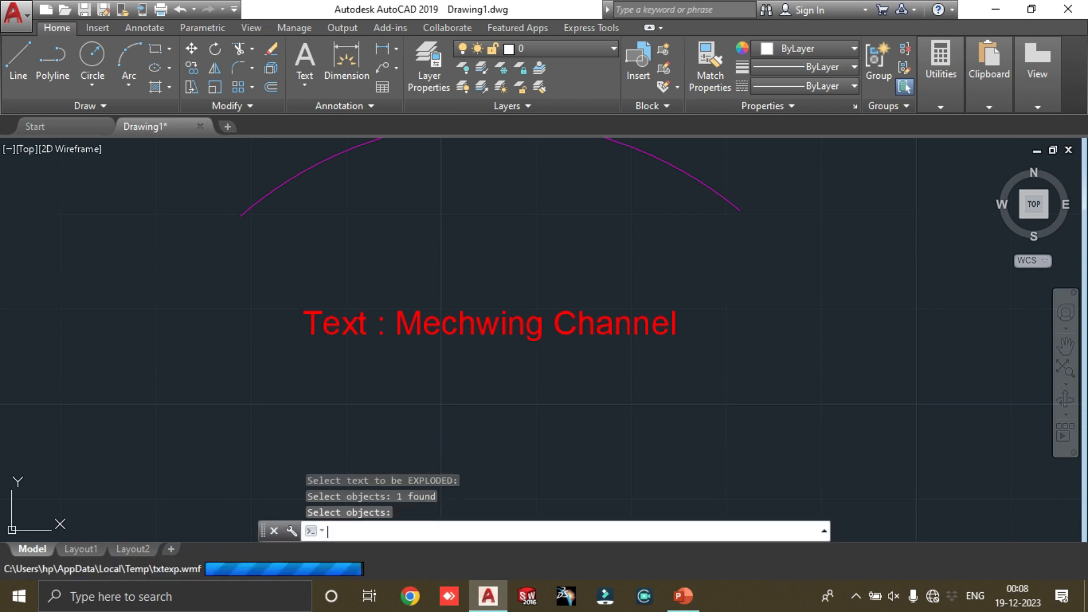
{"action": "scroll", "coordinate": [496, 439], "scroll_direction": "up", "scroll_amount": 5}
{"action": "scroll", "coordinate": [554, 408], "scroll_direction": "down", "scroll_amount": 5}
{"action": "scroll", "coordinate": [626, 418], "scroll_direction": "up", "scroll_amount": 5}
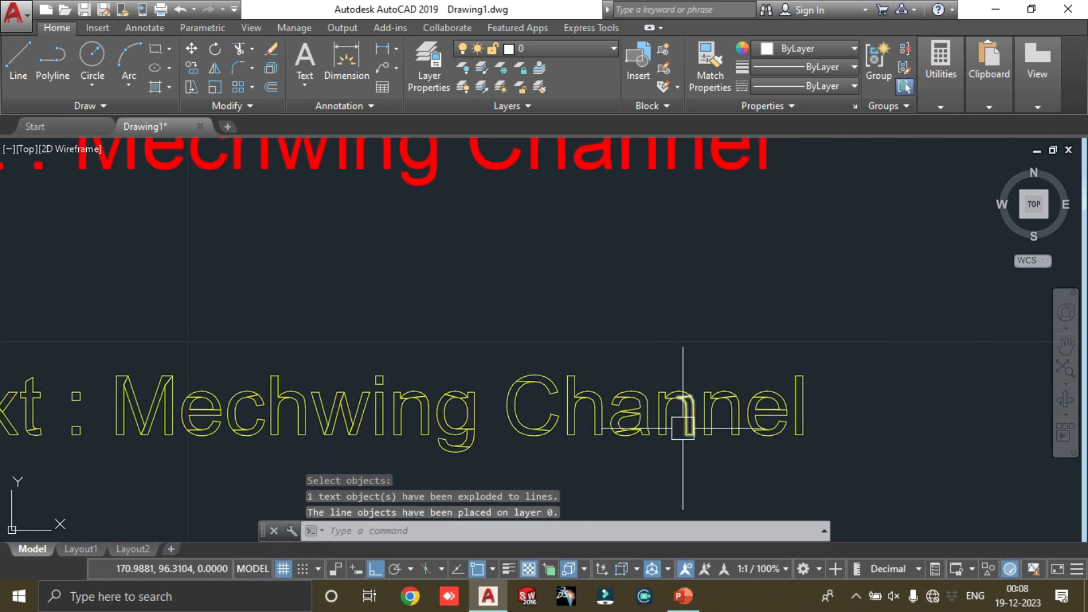
{"action": "scroll", "coordinate": [400, 264], "scroll_direction": "down", "scroll_amount": 5}
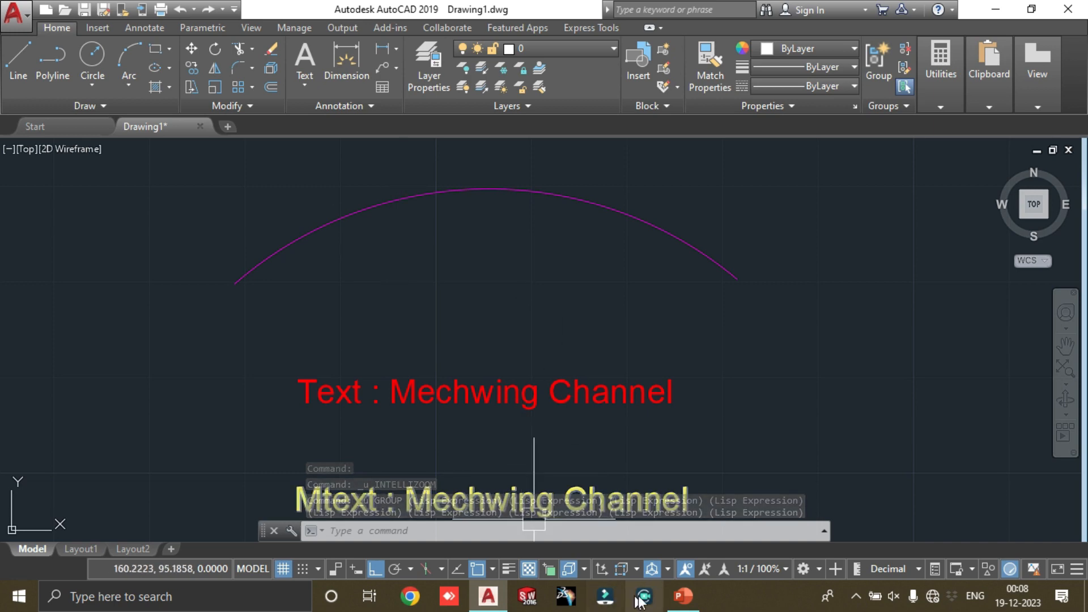
Step: Switch to PowerPoint to review the list of Express Tools text commands on the slide, and return to AutoCAD
{"action": "left_click", "coordinate": [686, 596]}
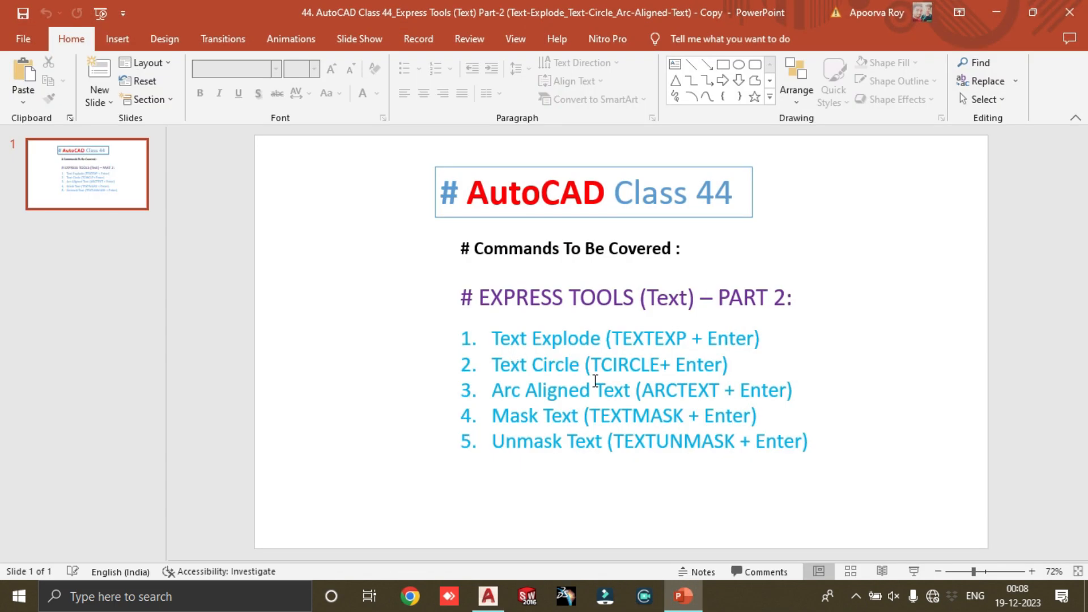
{"action": "left_click", "coordinate": [996, 12]}
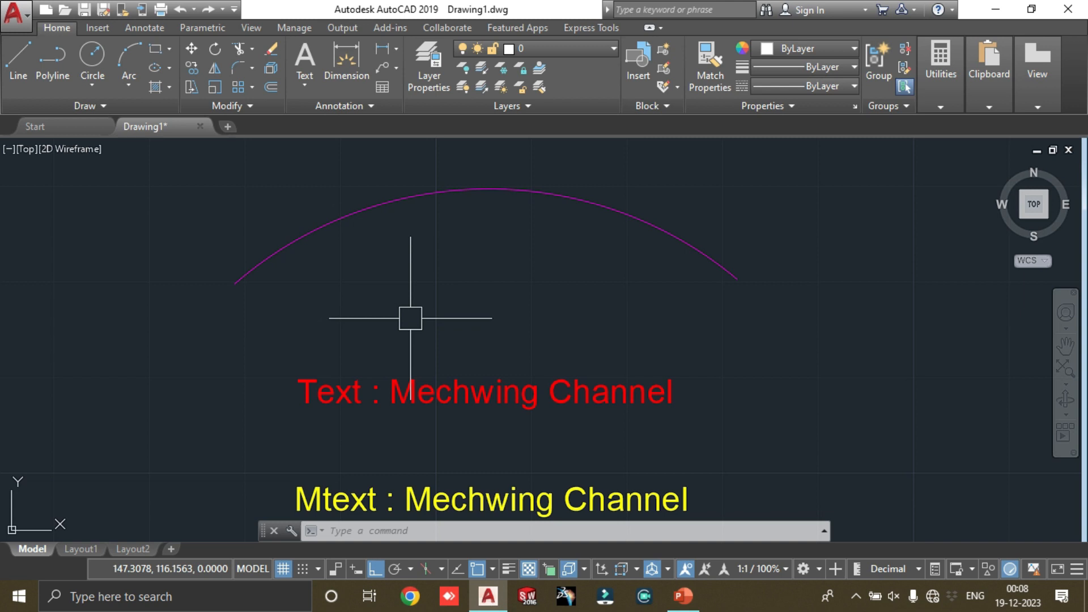
Step: Enclose the red text with TCIRCLE using a 0.5 offset factor and a constant slot in both width and height
{"action": "scroll", "coordinate": [579, 299], "scroll_direction": "down", "scroll_amount": 2}
{"action": "scroll", "coordinate": [546, 333], "scroll_direction": "up", "scroll_amount": 2}
{"action": "mouse_move", "coordinate": [548, 336]}
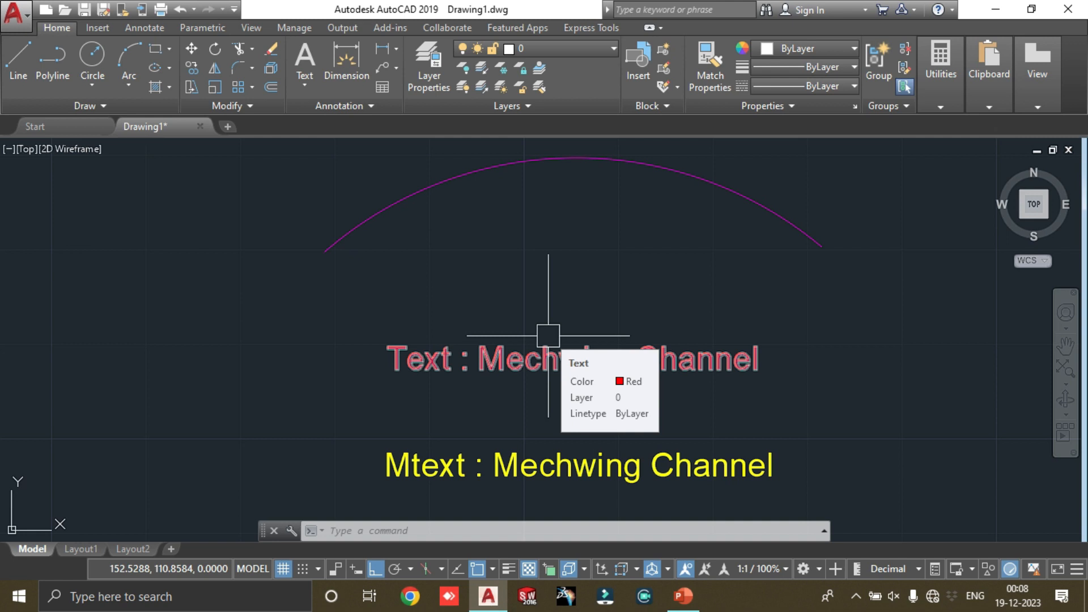
{"action": "left_click", "coordinate": [590, 343]}
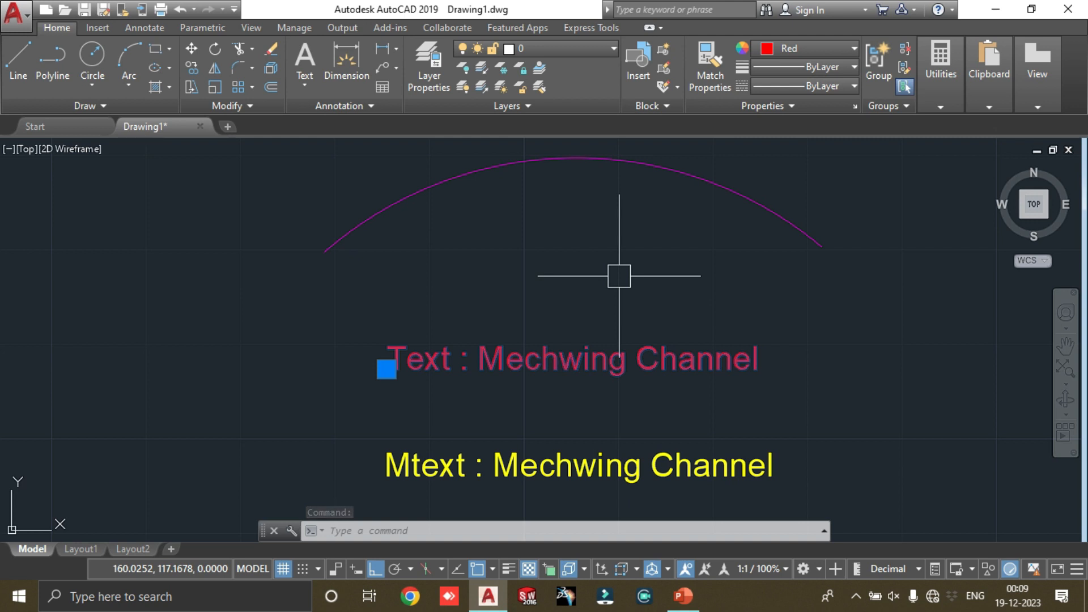
{"action": "type", "text": "Tcir"}
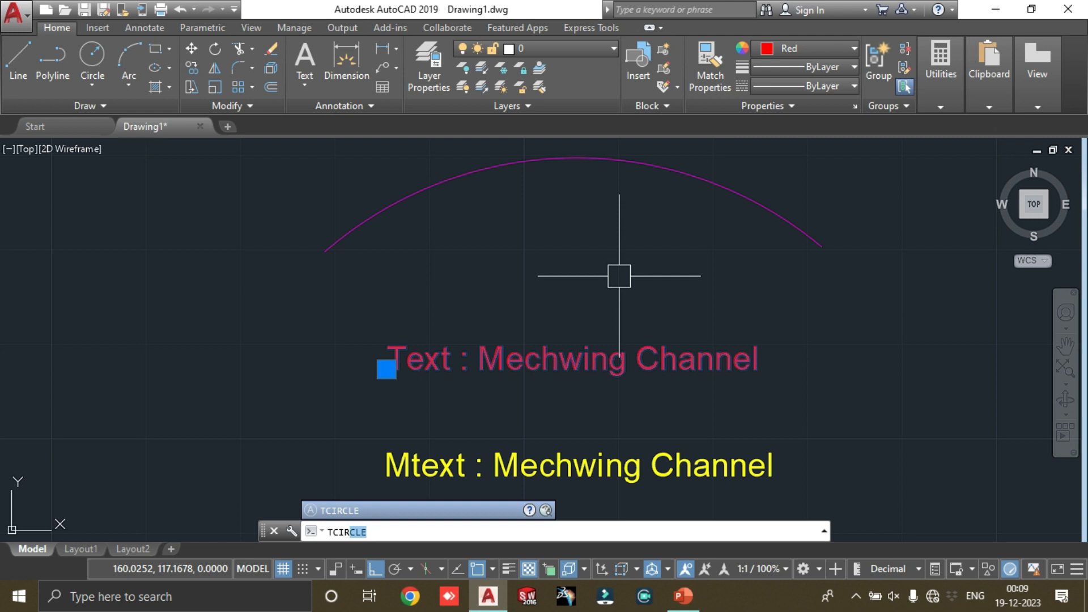
{"action": "key", "text": "Return"}
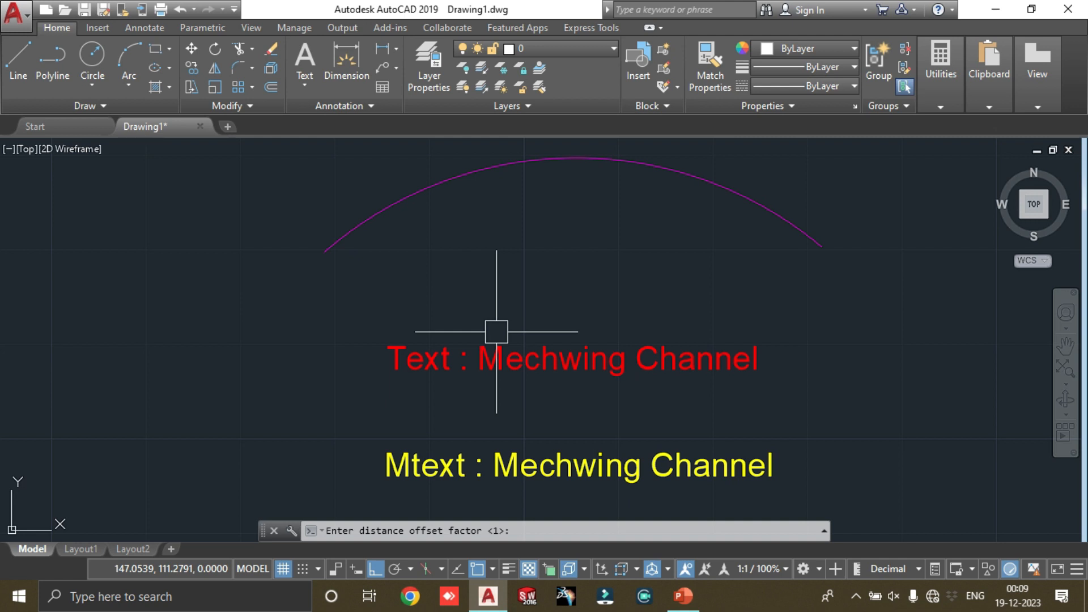
{"action": "type", "text": "0.5"}
{"action": "key", "text": "Return"}
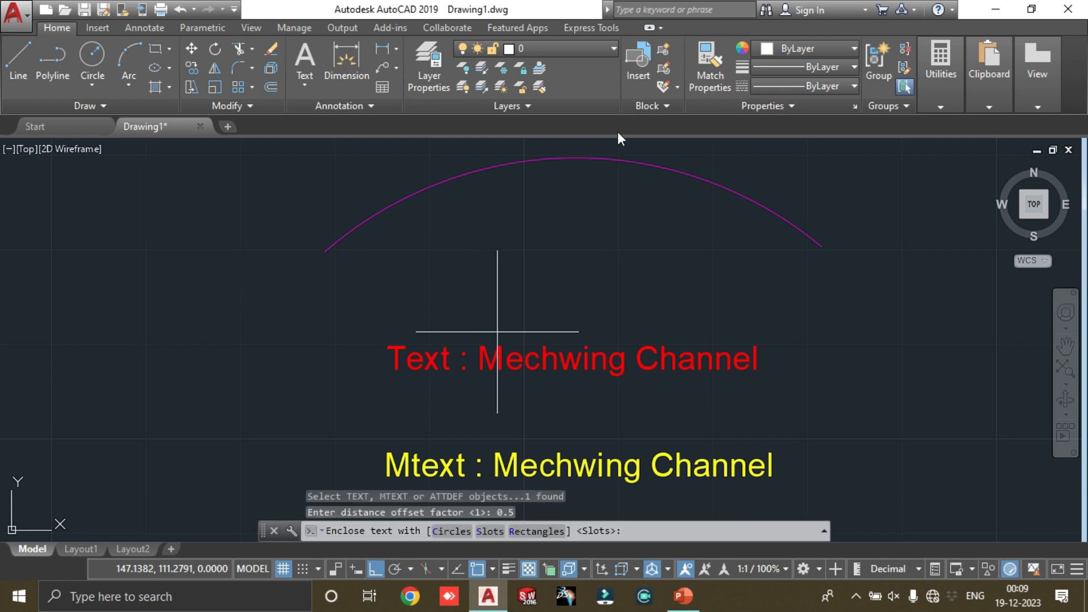
{"action": "left_click", "coordinate": [491, 532]}
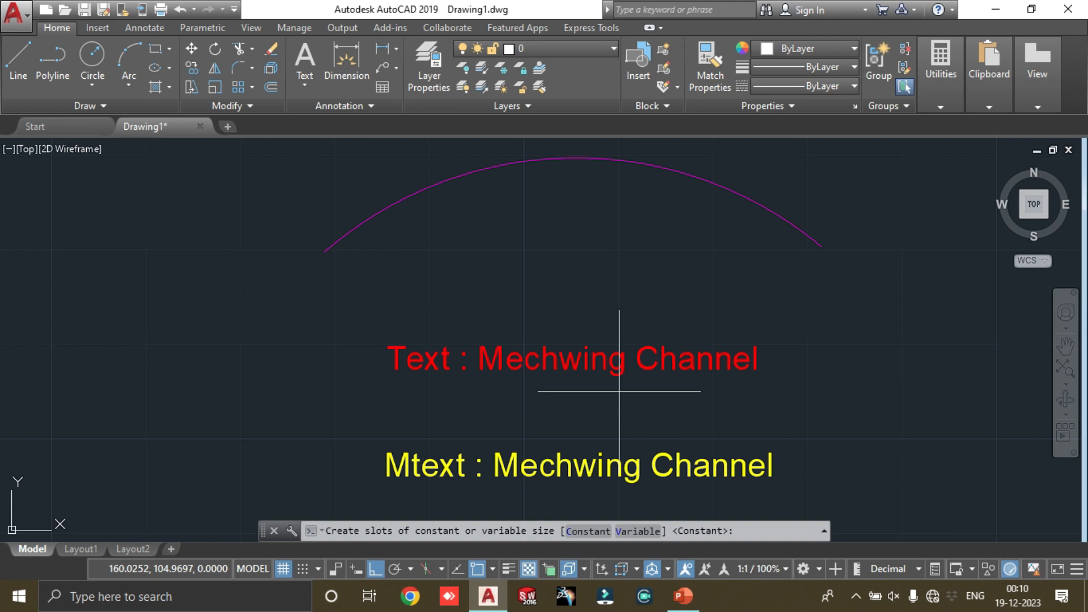
{"action": "left_click", "coordinate": [589, 532]}
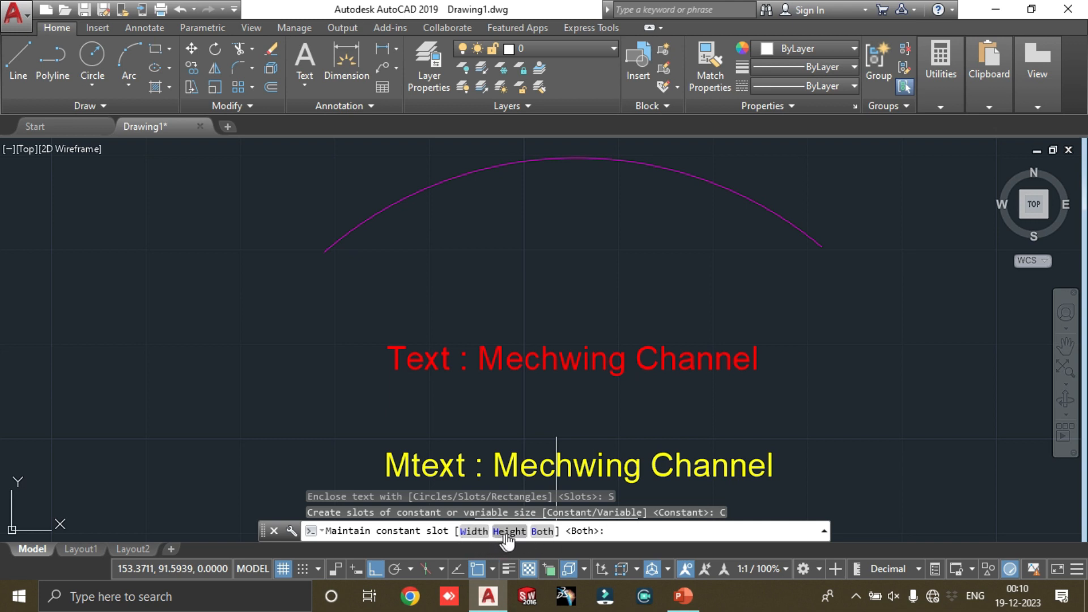
{"action": "left_click", "coordinate": [544, 530]}
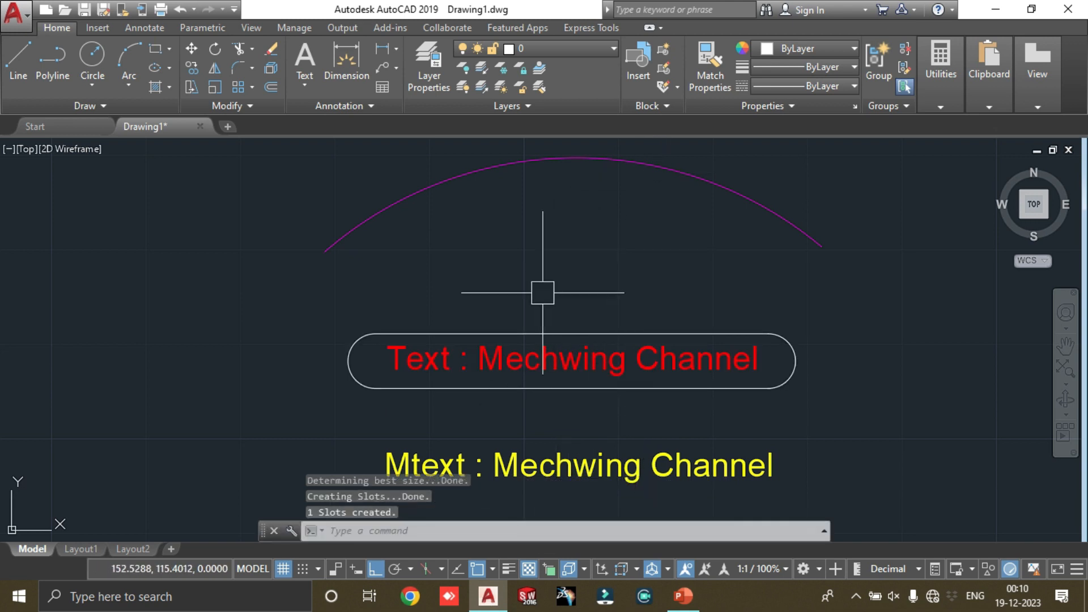
Step: Select the slot outline around the red text to inspect it, and undo the slot's creation
{"action": "scroll", "coordinate": [789, 296], "scroll_direction": "down", "scroll_amount": 2}
{"action": "scroll", "coordinate": [794, 325], "scroll_direction": "up", "scroll_amount": 5}
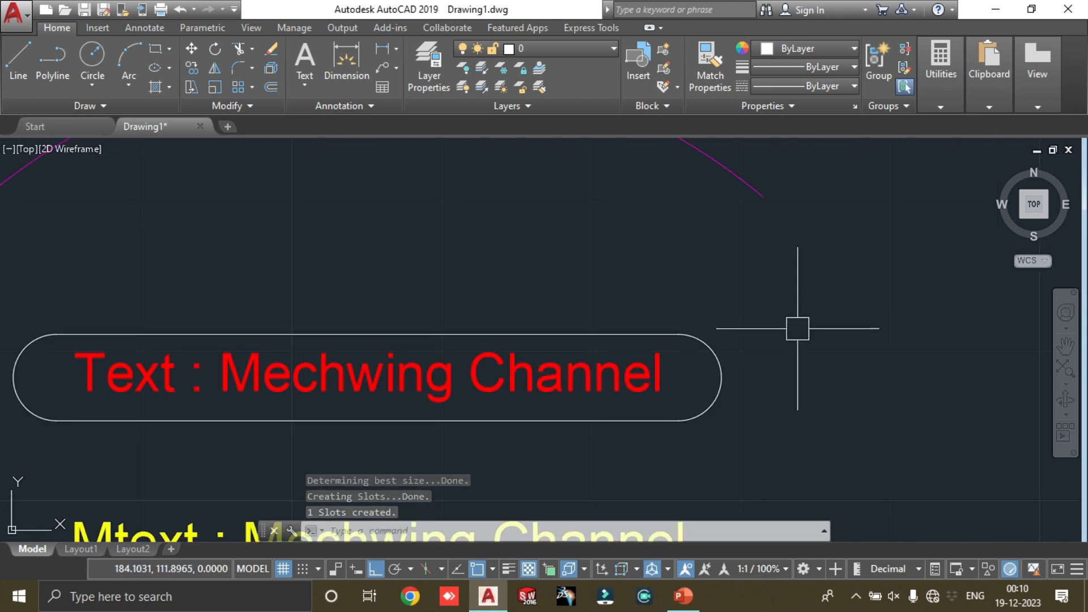
{"action": "left_click", "coordinate": [723, 375]}
{"action": "scroll", "coordinate": [535, 301], "scroll_direction": "down", "scroll_amount": 5}
{"action": "scroll", "coordinate": [459, 316], "scroll_direction": "up", "scroll_amount": 3}
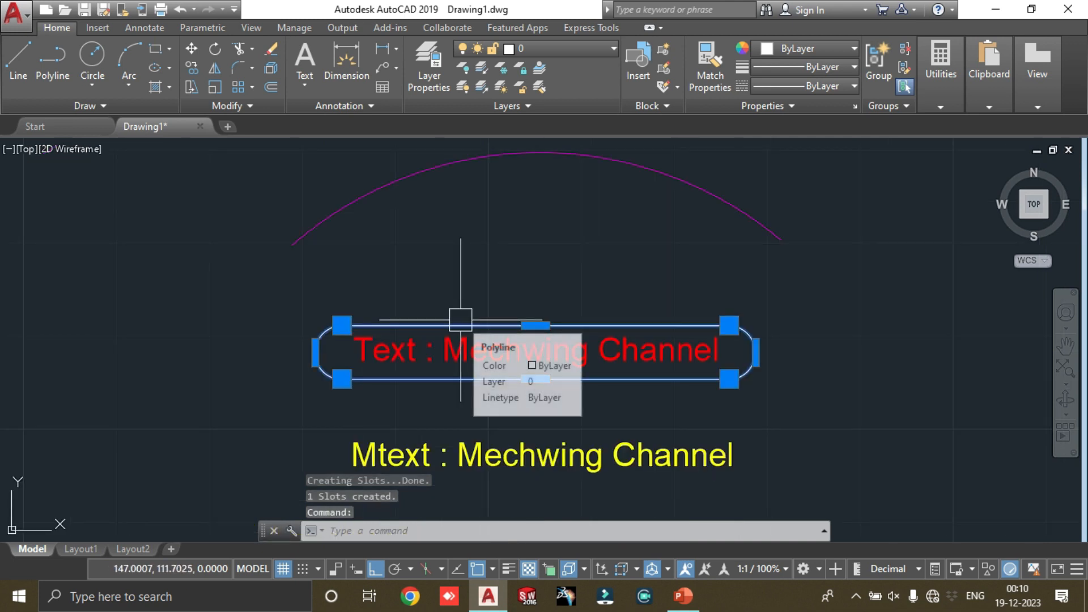
{"action": "key", "text": "Escape"}
{"action": "key", "text": "ctrl+z"}
{"action": "key", "text": "ctrl+z"}
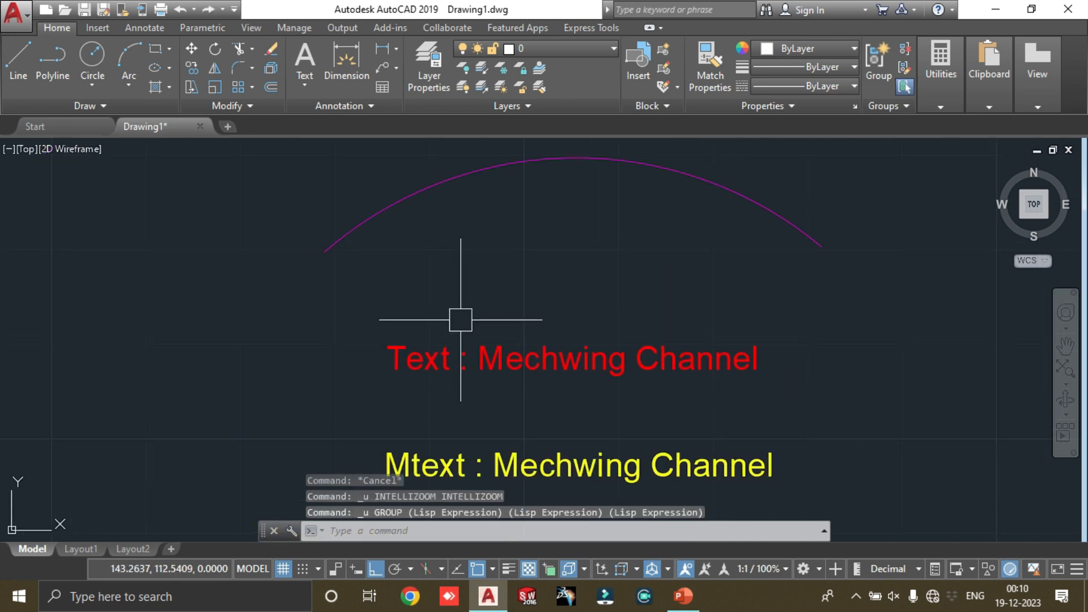
Step: Enclose the yellow multiline text with TCIRCLE using a 0.25 offset factor and a variable-size rectangle
{"action": "type", "text": "TCIRCLE"}
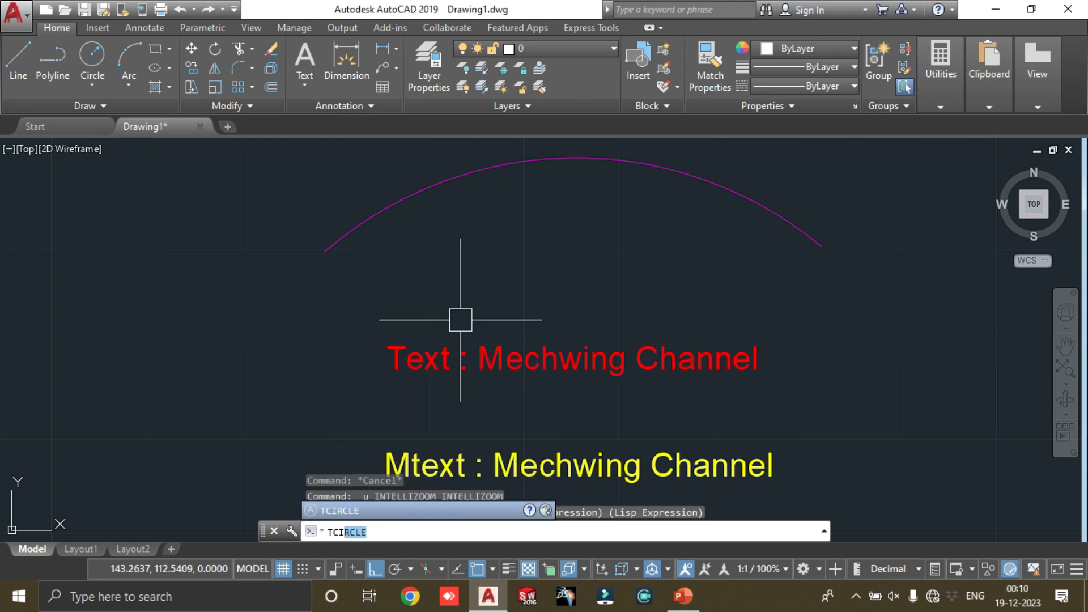
{"action": "key", "text": "Return"}
{"action": "scroll", "coordinate": [754, 296], "scroll_direction": "down", "scroll_amount": 4}
{"action": "scroll", "coordinate": [705, 311], "scroll_direction": "up", "scroll_amount": 4}
{"action": "left_click", "coordinate": [696, 313]}
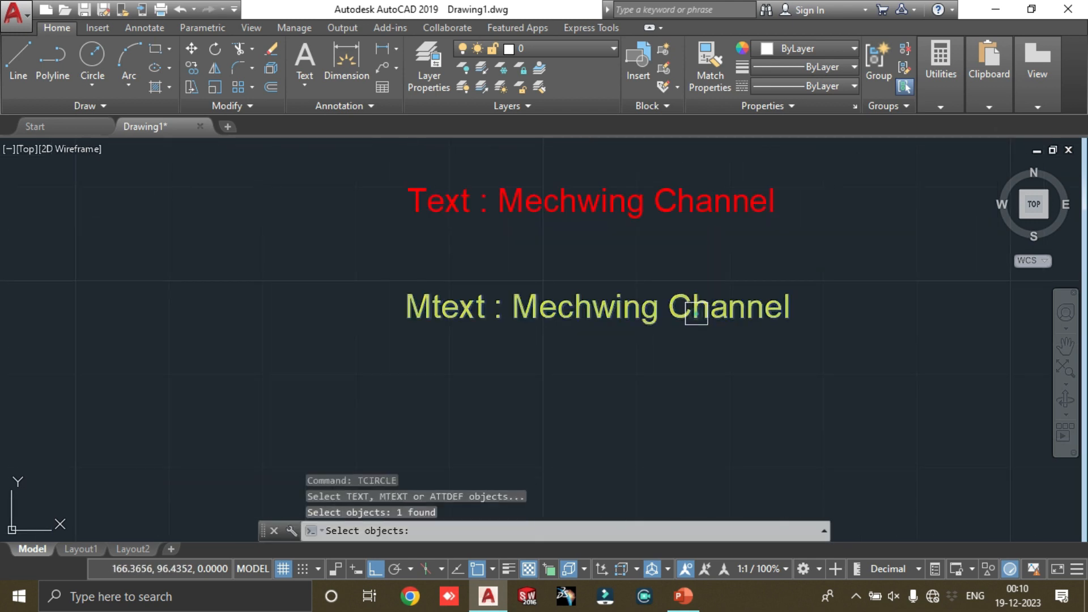
{"action": "key", "text": "Return"}
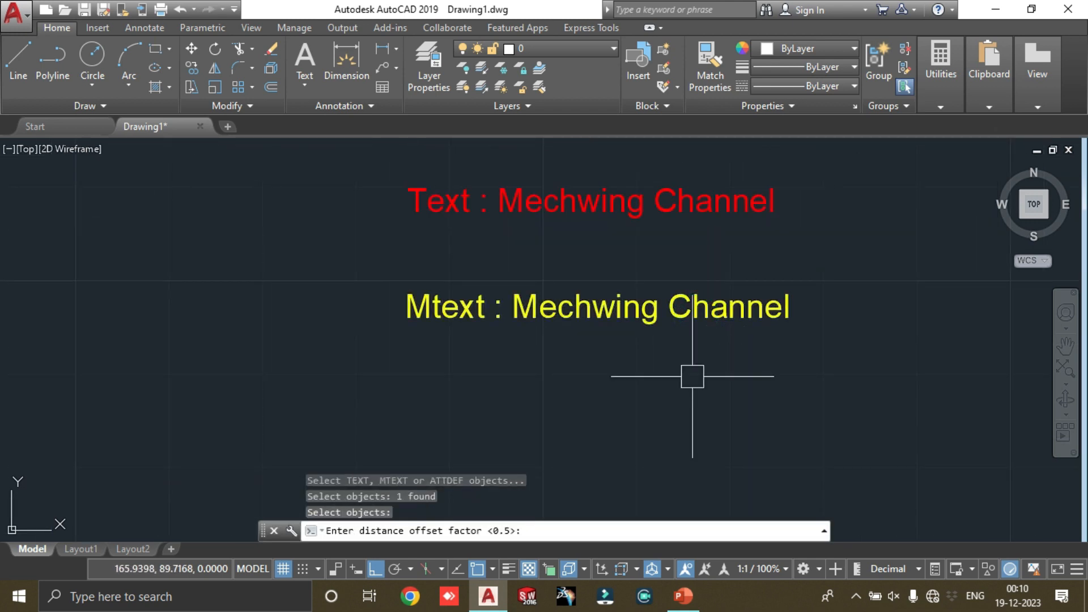
{"action": "type", "text": "0.25"}
{"action": "key", "text": "Return"}
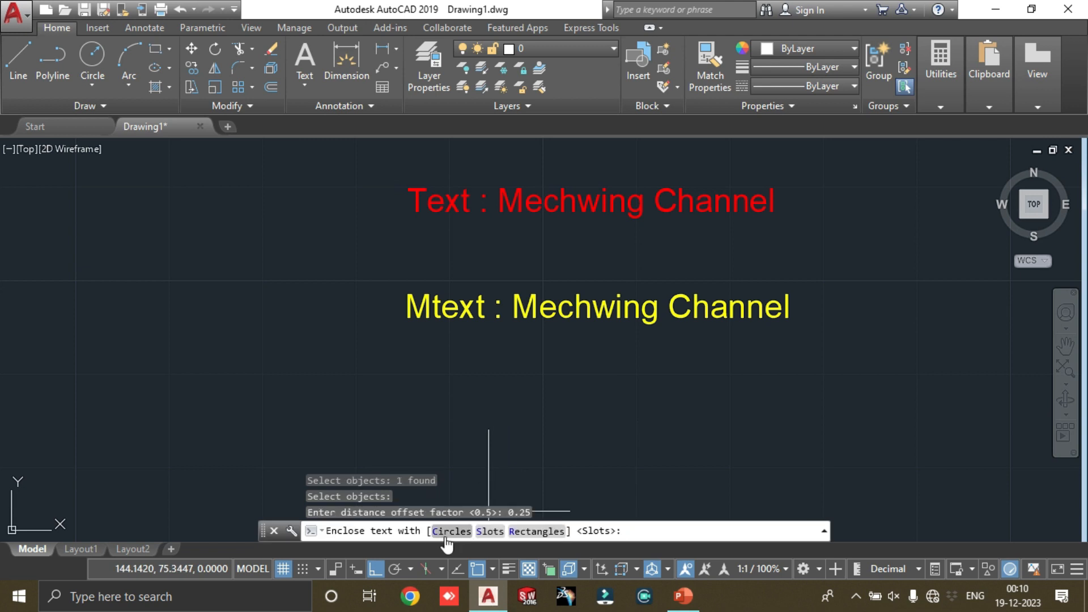
{"action": "left_click", "coordinate": [536, 533]}
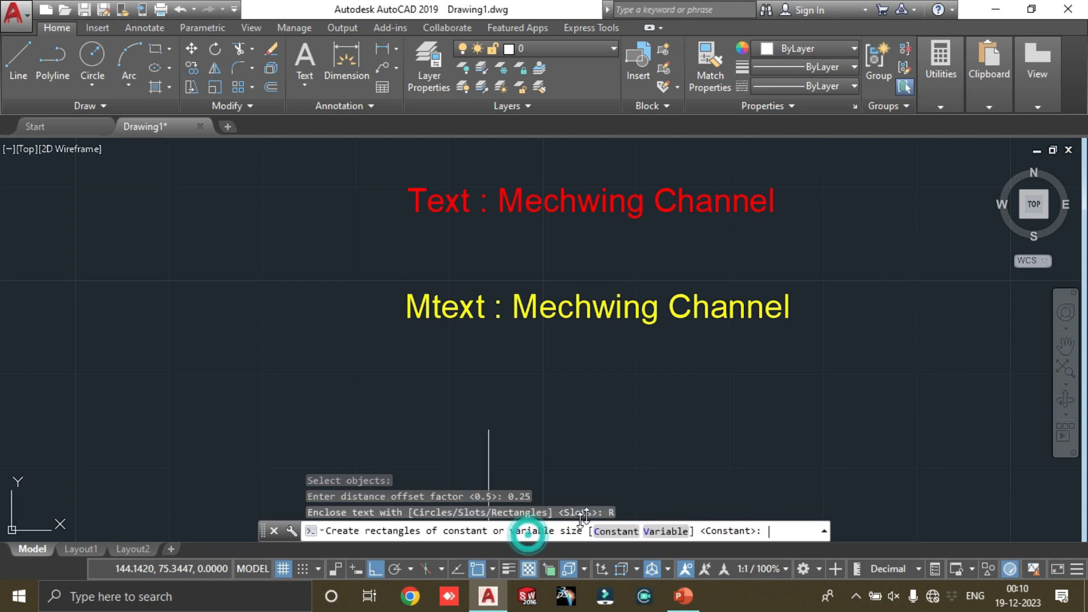
{"action": "left_click", "coordinate": [666, 532]}
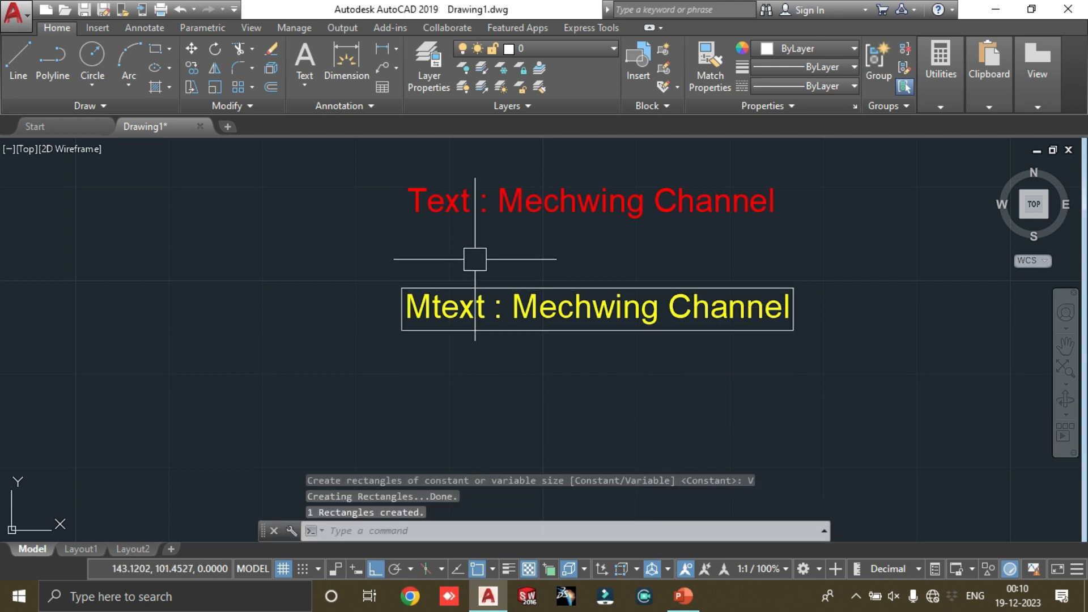
{"action": "scroll", "coordinate": [476, 261], "scroll_direction": "up", "scroll_amount": 2}
{"action": "scroll", "coordinate": [436, 313], "scroll_direction": "down", "scroll_amount": 3}
{"action": "scroll", "coordinate": [690, 318], "scroll_direction": "up", "scroll_amount": 3}
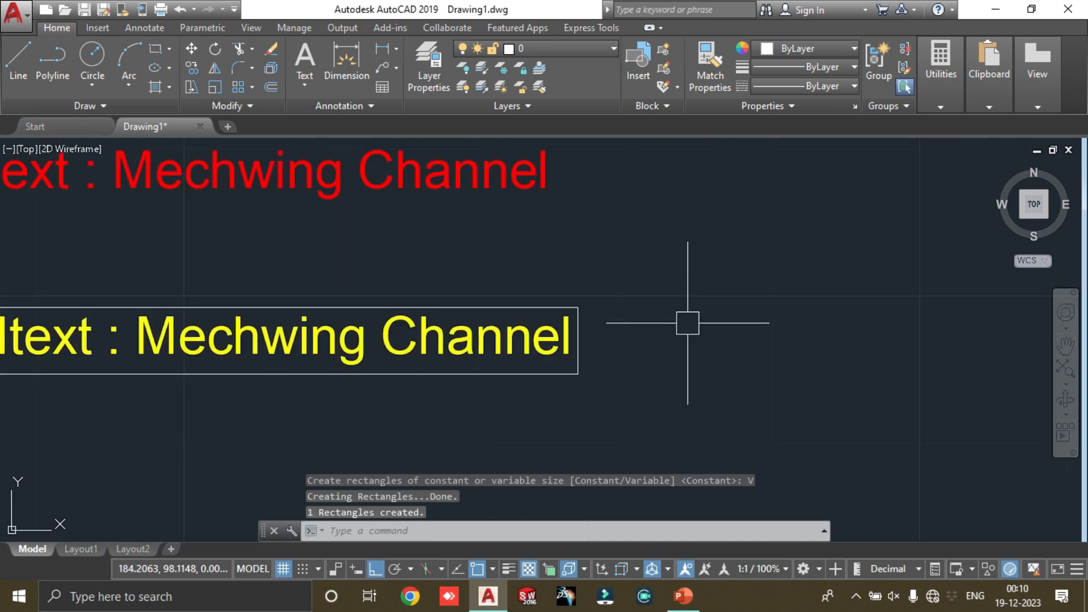
Step: Inspect the rectangle enclosing the yellow multiline text, and undo its creation
{"action": "scroll", "coordinate": [575, 304], "scroll_direction": "up", "scroll_amount": 2}
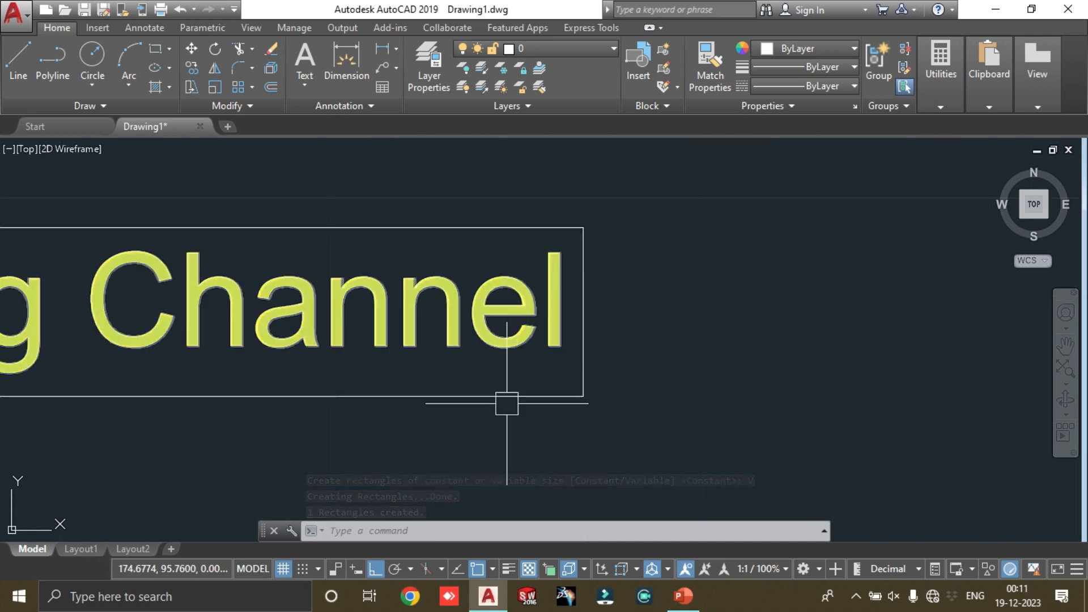
{"action": "scroll", "coordinate": [538, 346], "scroll_direction": "down", "scroll_amount": 5}
{"action": "scroll", "coordinate": [533, 320], "scroll_direction": "down", "scroll_amount": 2}
{"action": "scroll", "coordinate": [355, 311], "scroll_direction": "up", "scroll_amount": 4}
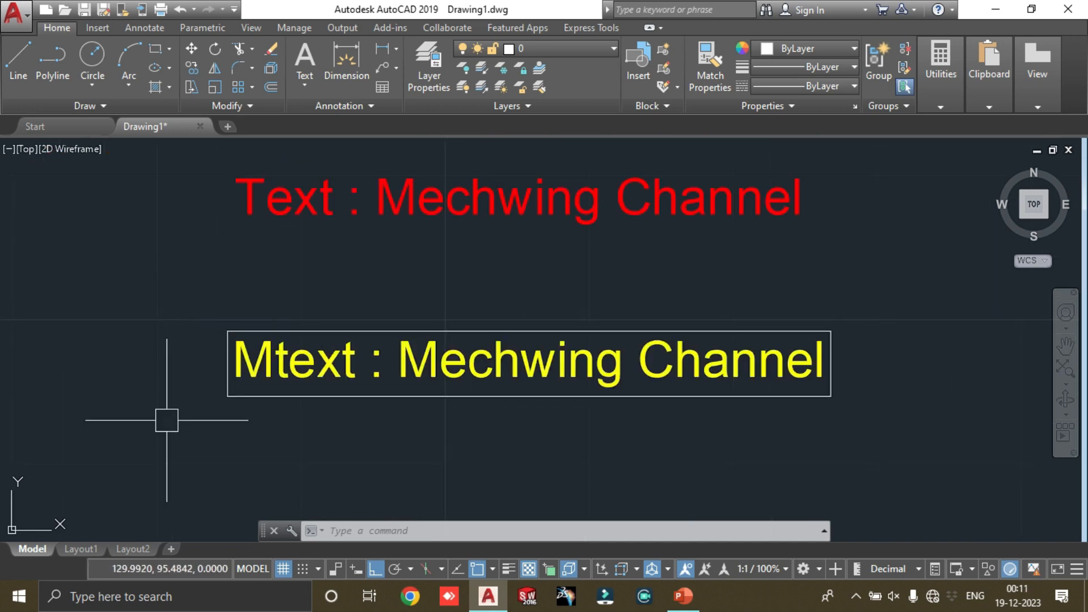
{"action": "scroll", "coordinate": [552, 313], "scroll_direction": "down", "scroll_amount": 3}
{"action": "scroll", "coordinate": [569, 317], "scroll_direction": "up", "scroll_amount": 2}
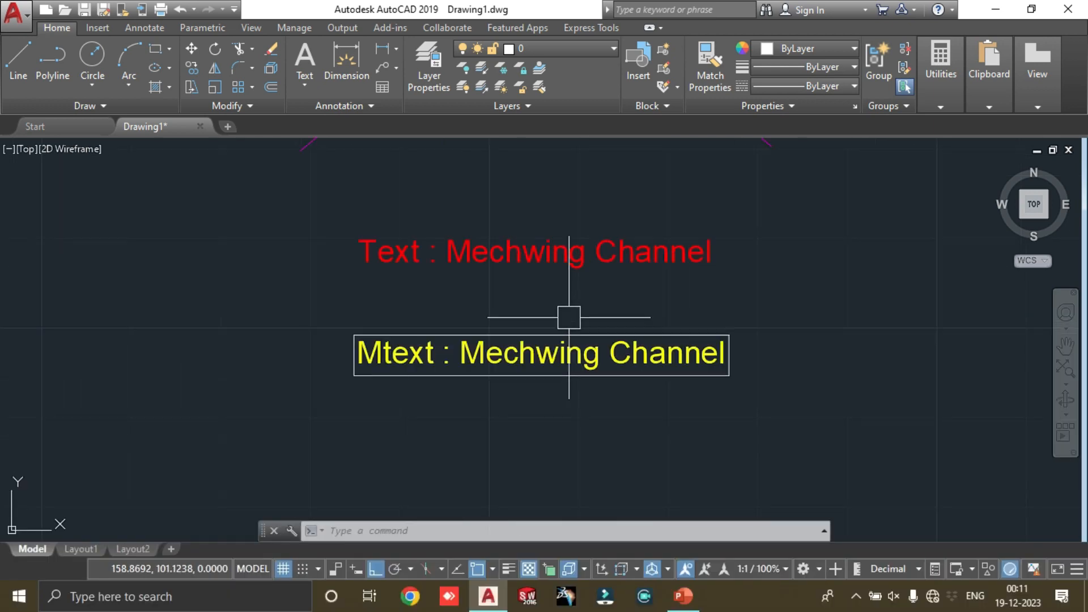
{"action": "key", "text": "ctrl+z"}
{"action": "key", "text": "ctrl+z"}
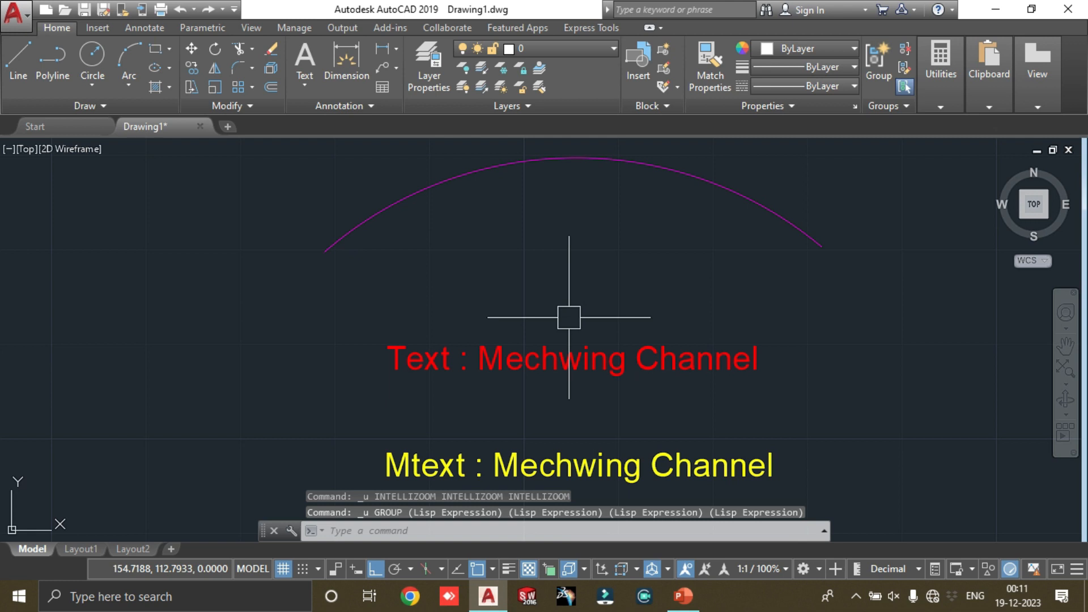
Step: Enclose the red text with TCIRCLE using a 0.25 offset factor and a constant-size circle
{"action": "type", "text": "tcircle"}
{"action": "key", "text": "Return"}
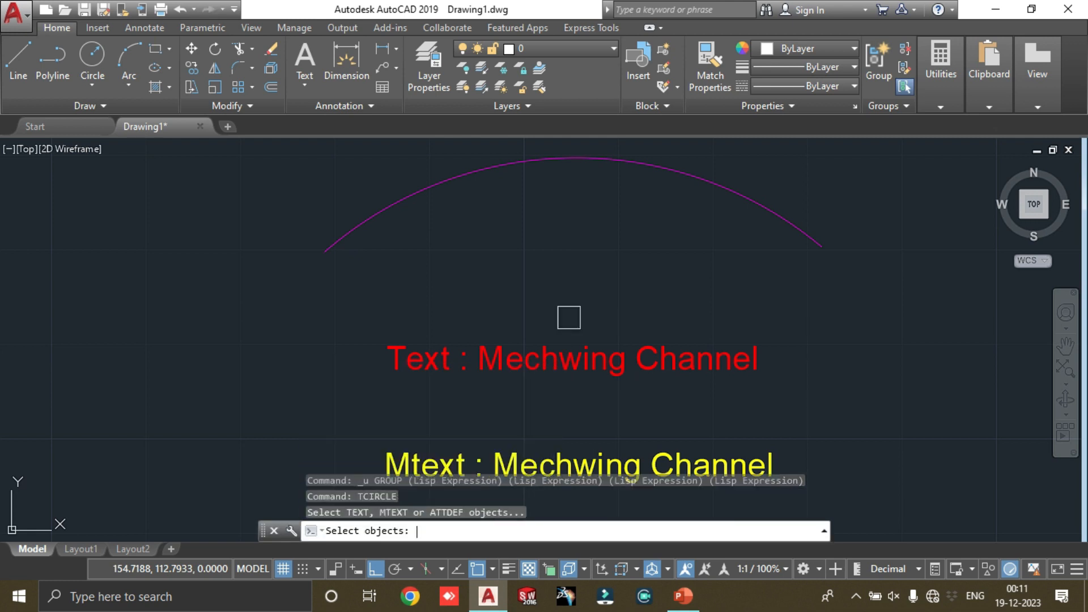
{"action": "scroll", "coordinate": [578, 299], "scroll_direction": "down", "scroll_amount": 2}
{"action": "scroll", "coordinate": [689, 312], "scroll_direction": "up", "scroll_amount": 4}
{"action": "scroll", "coordinate": [675, 335], "scroll_direction": "down", "scroll_amount": 4}
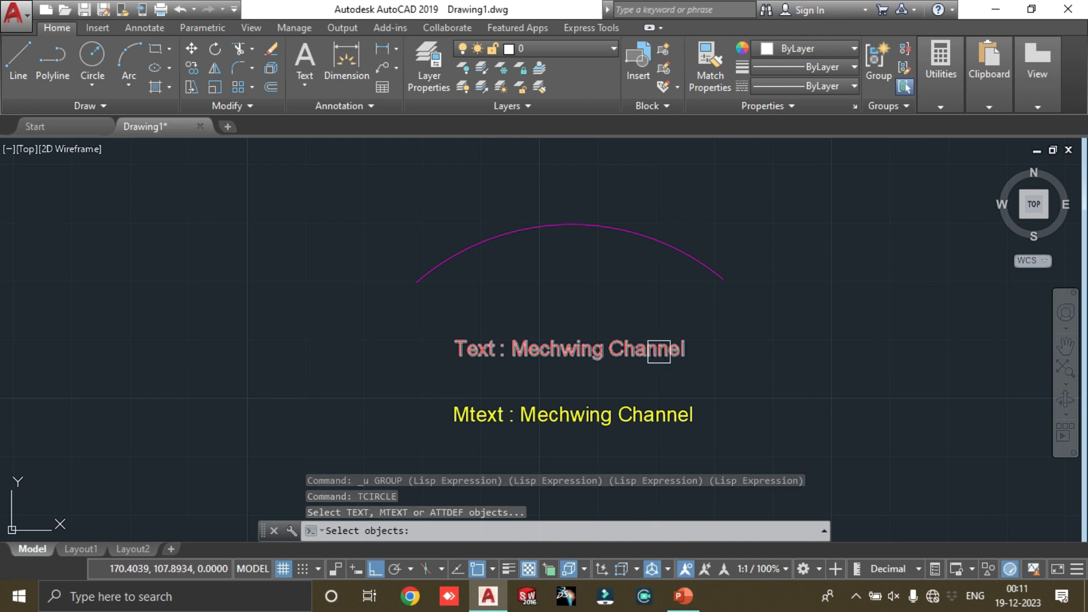
{"action": "left_click", "coordinate": [659, 351]}
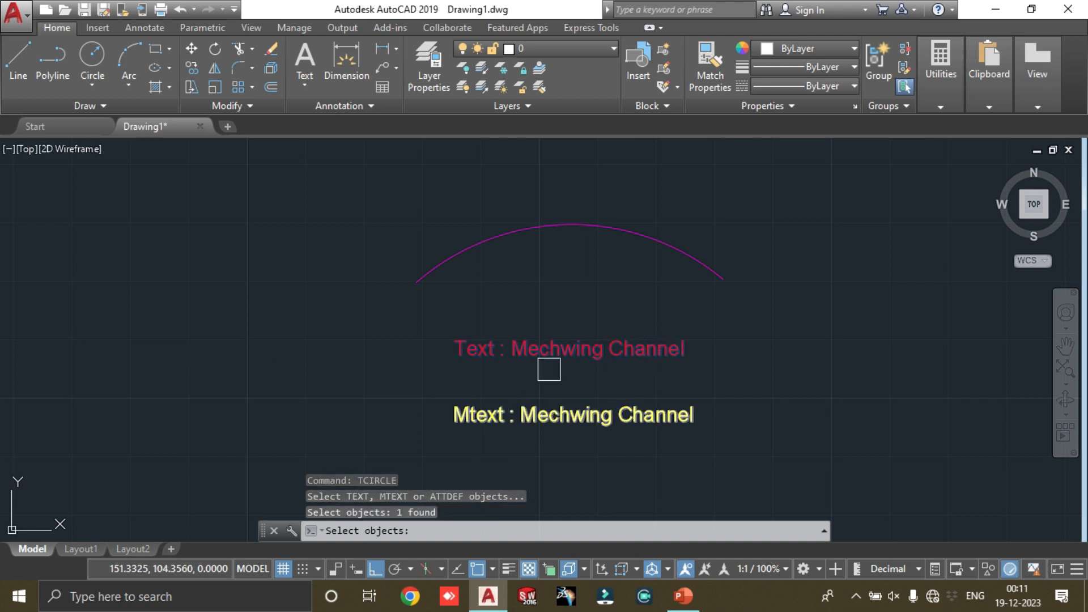
{"action": "key", "text": "Return"}
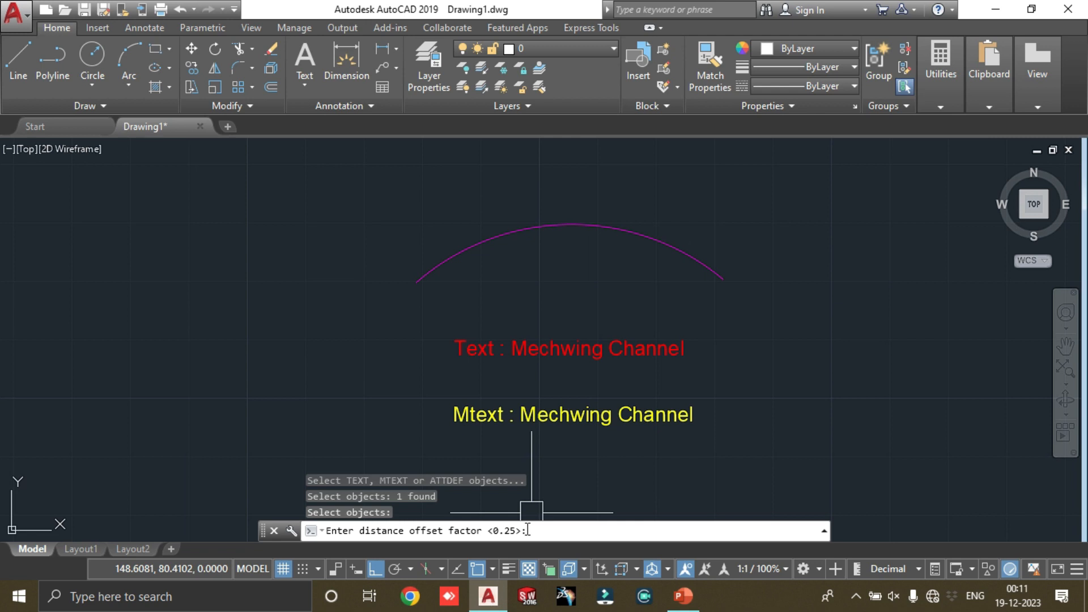
{"action": "key", "text": "Return"}
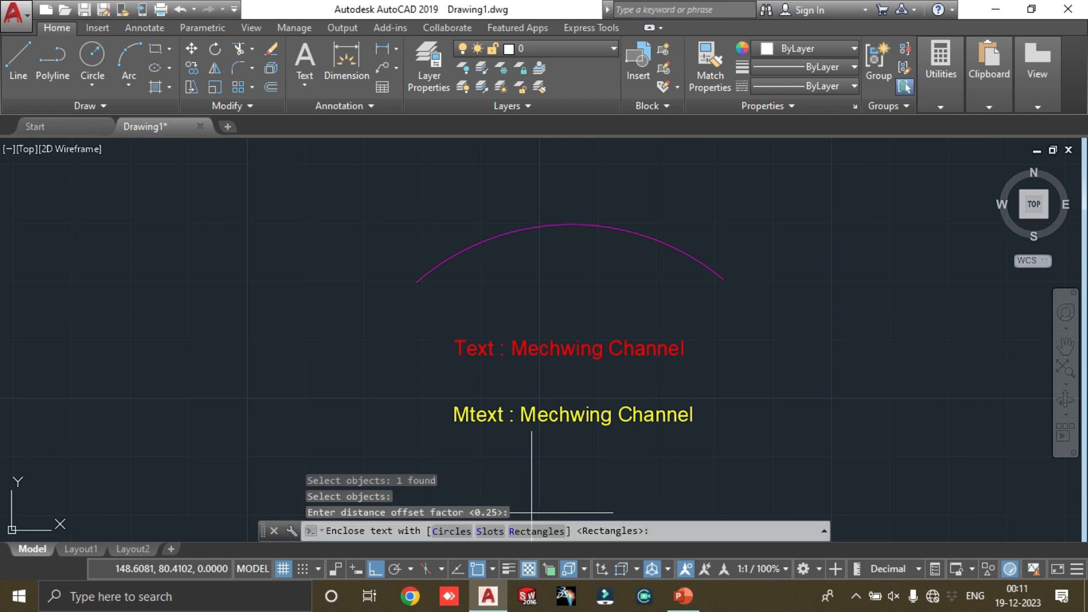
{"action": "left_click", "coordinate": [450, 533]}
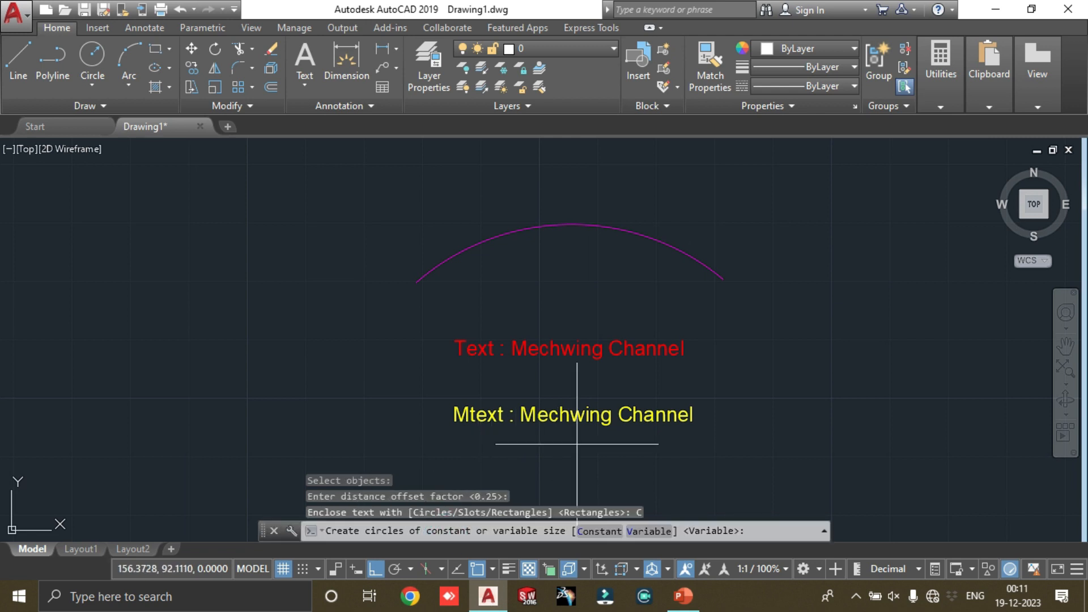
{"action": "left_click", "coordinate": [620, 531]}
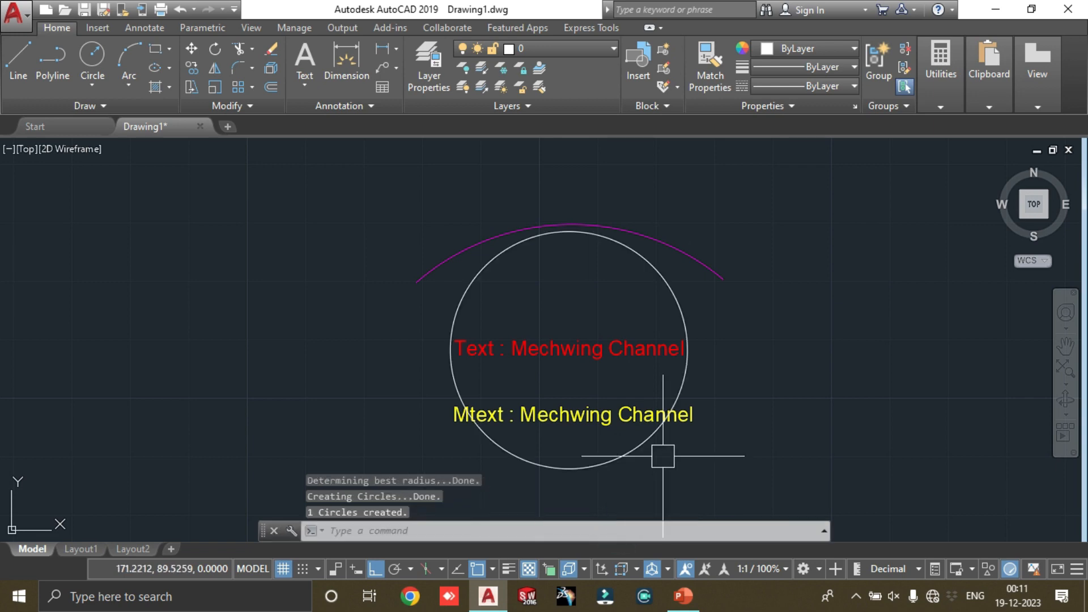
Step: Examine how the circle fits around both ends of the red text
{"action": "scroll", "coordinate": [638, 341], "scroll_direction": "up", "scroll_amount": 2}
{"action": "scroll", "coordinate": [529, 416], "scroll_direction": "up", "scroll_amount": 4}
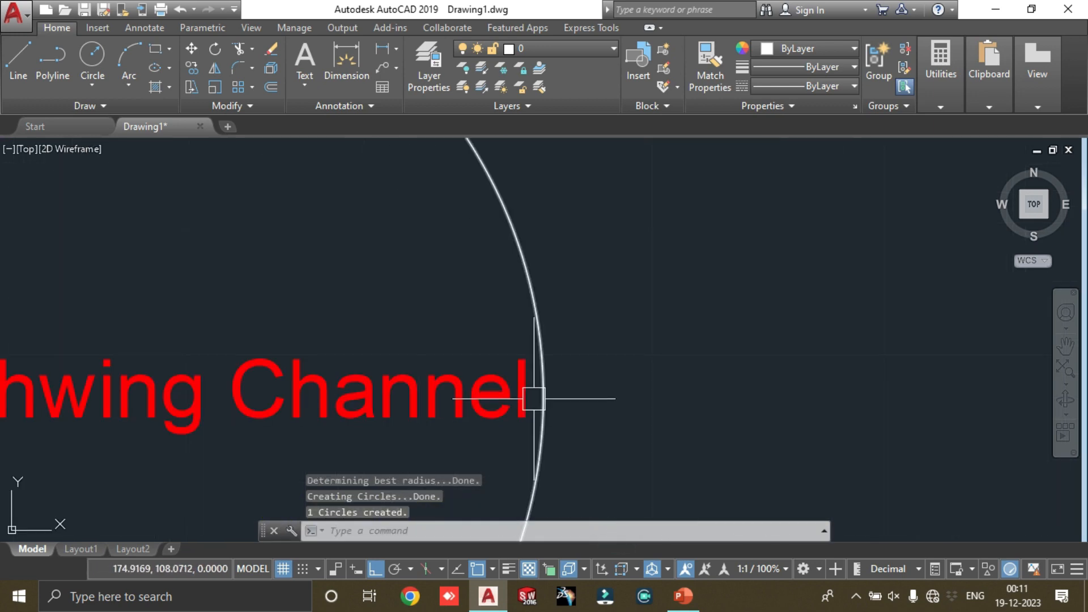
{"action": "scroll", "coordinate": [544, 412], "scroll_direction": "down", "scroll_amount": 2}
{"action": "scroll", "coordinate": [425, 389], "scroll_direction": "down", "scroll_amount": 3}
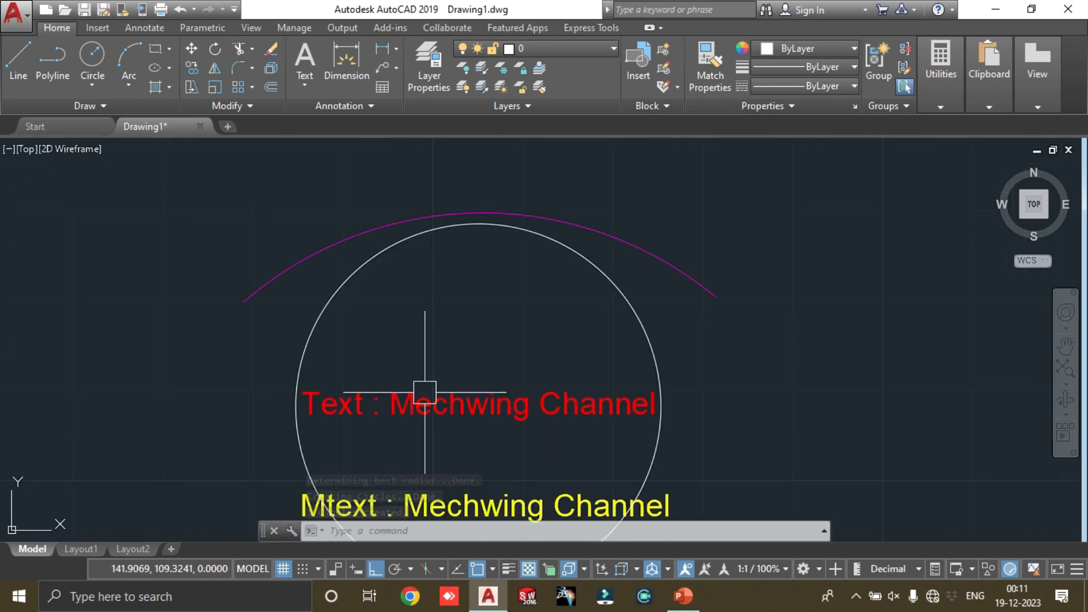
{"action": "scroll", "coordinate": [542, 391], "scroll_direction": "down", "scroll_amount": 2}
{"action": "scroll", "coordinate": [520, 394], "scroll_direction": "up", "scroll_amount": 3}
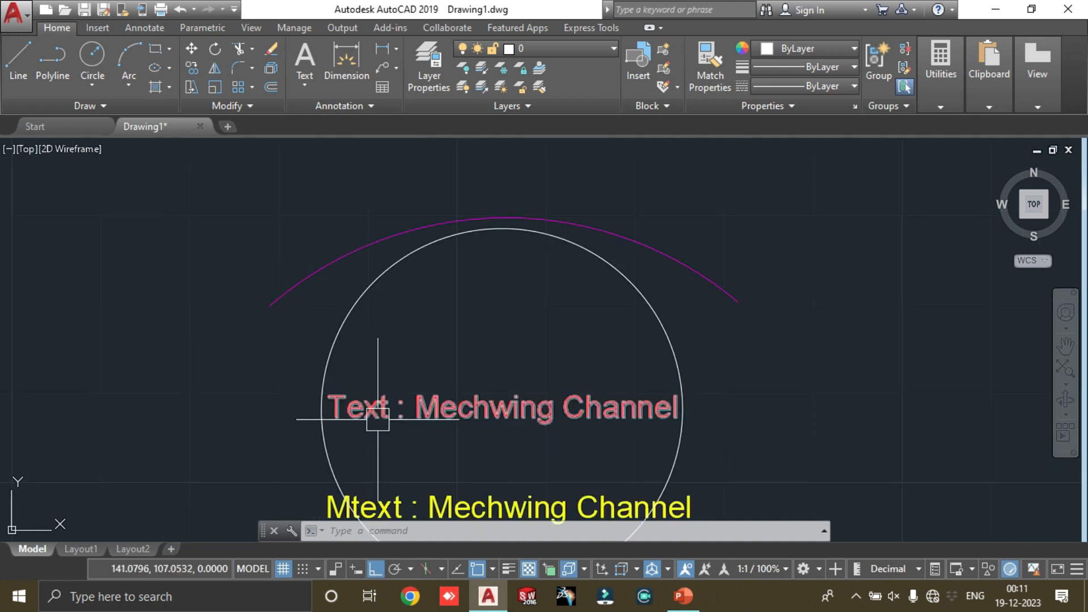
{"action": "scroll", "coordinate": [397, 380], "scroll_direction": "down", "scroll_amount": 4}
{"action": "scroll", "coordinate": [362, 385], "scroll_direction": "up", "scroll_amount": 6}
{"action": "middle_click_drag", "start_coordinate": [850, 385], "coordinate": [600, 418]}
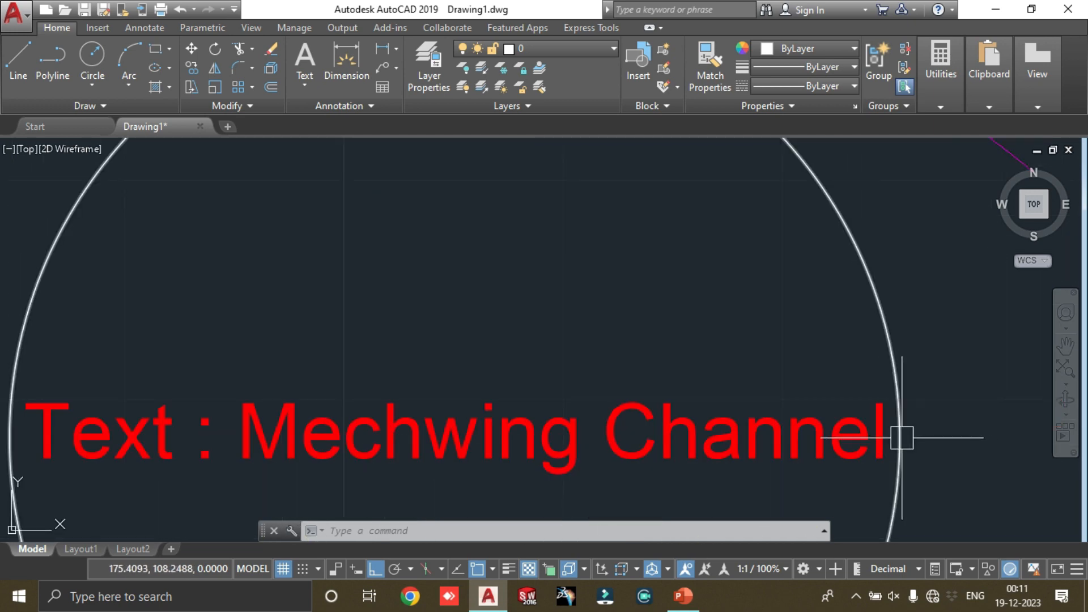
Step: Delete the circle enclosing the red text
{"action": "scroll", "coordinate": [902, 438], "scroll_direction": "down", "scroll_amount": 4}
{"action": "scroll", "coordinate": [809, 384], "scroll_direction": "down", "scroll_amount": 6}
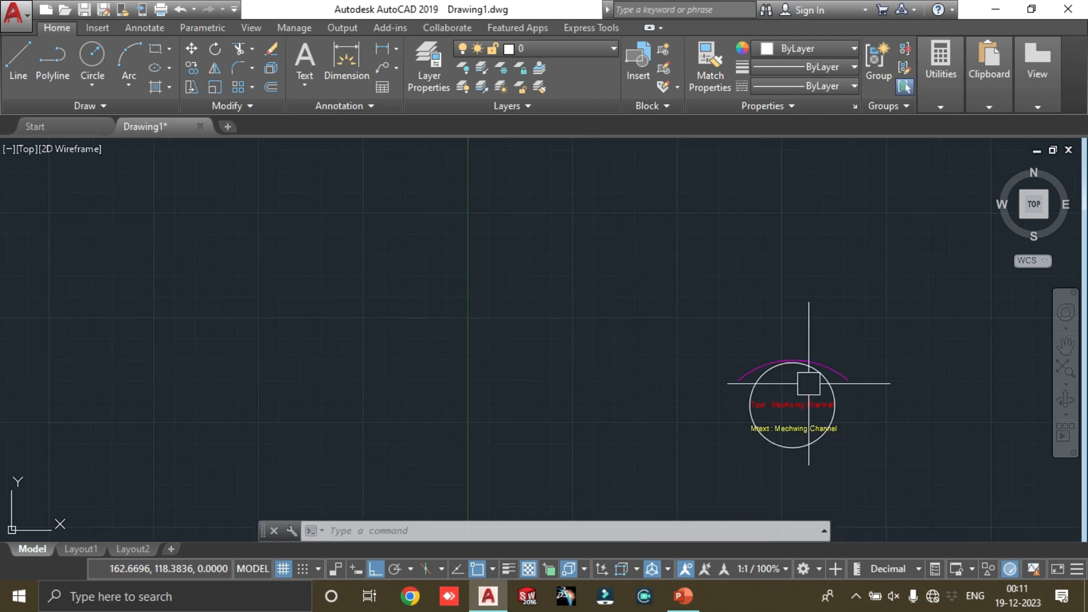
{"action": "scroll", "coordinate": [844, 385], "scroll_direction": "up", "scroll_amount": 4}
{"action": "left_click", "coordinate": [812, 387]}
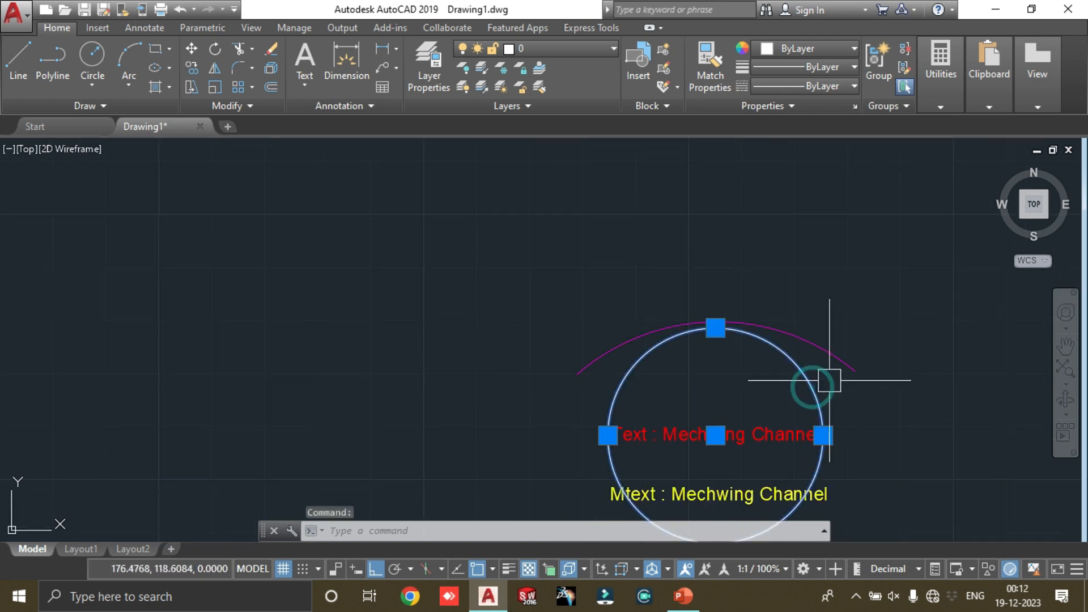
{"action": "key", "text": "Delete"}
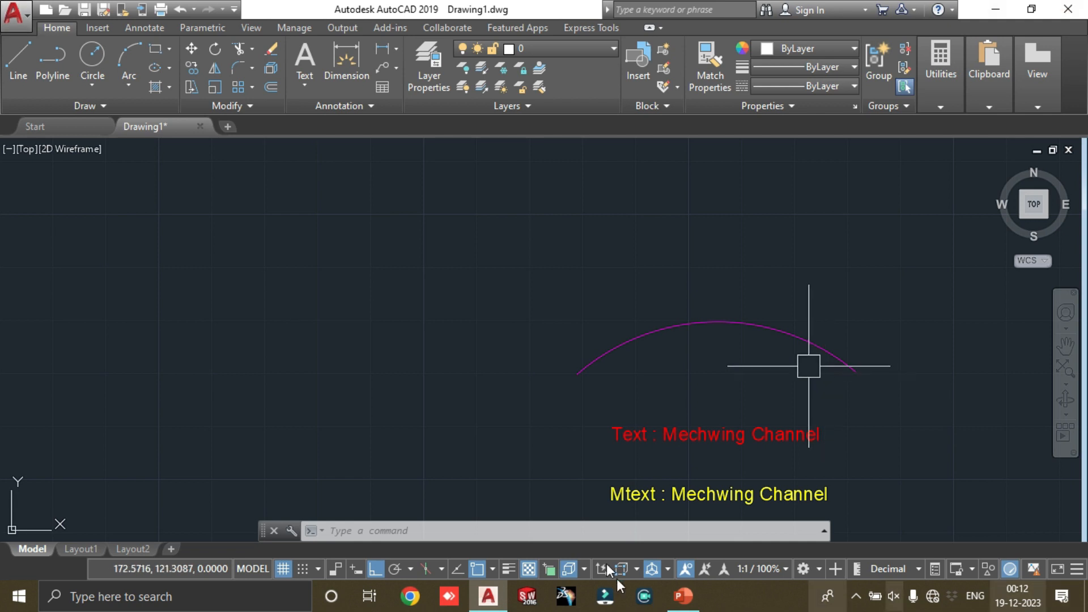
Step: Switch to PowerPoint to check the next Express Tools text command on the slide, and return to AutoCAD
{"action": "scroll", "coordinate": [981, 373], "scroll_direction": "down", "scroll_amount": 3}
{"action": "scroll", "coordinate": [928, 444], "scroll_direction": "up", "scroll_amount": 3}
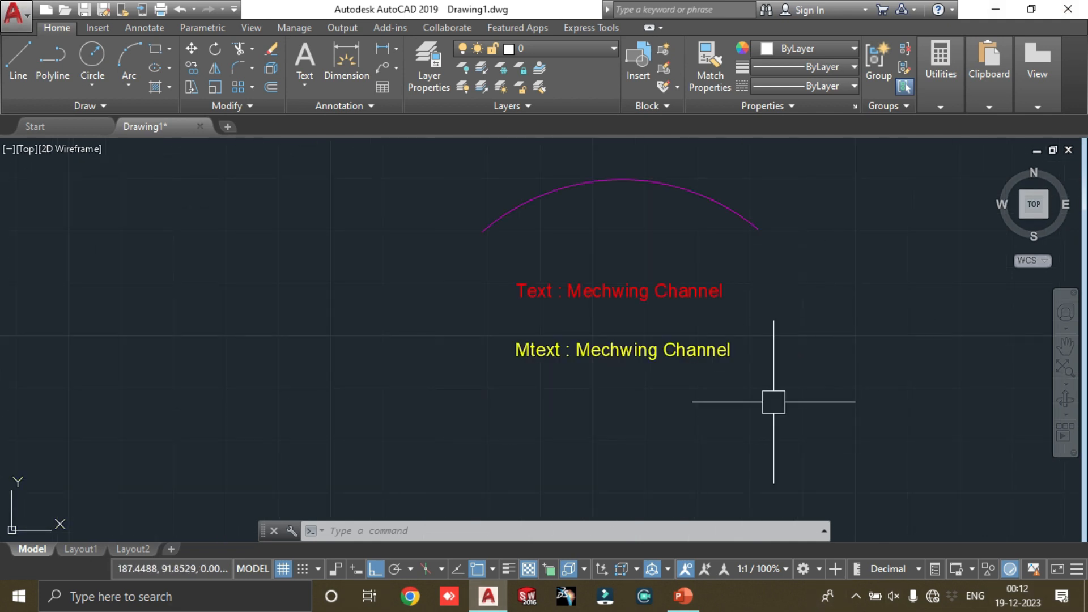
{"action": "left_click", "coordinate": [683, 595]}
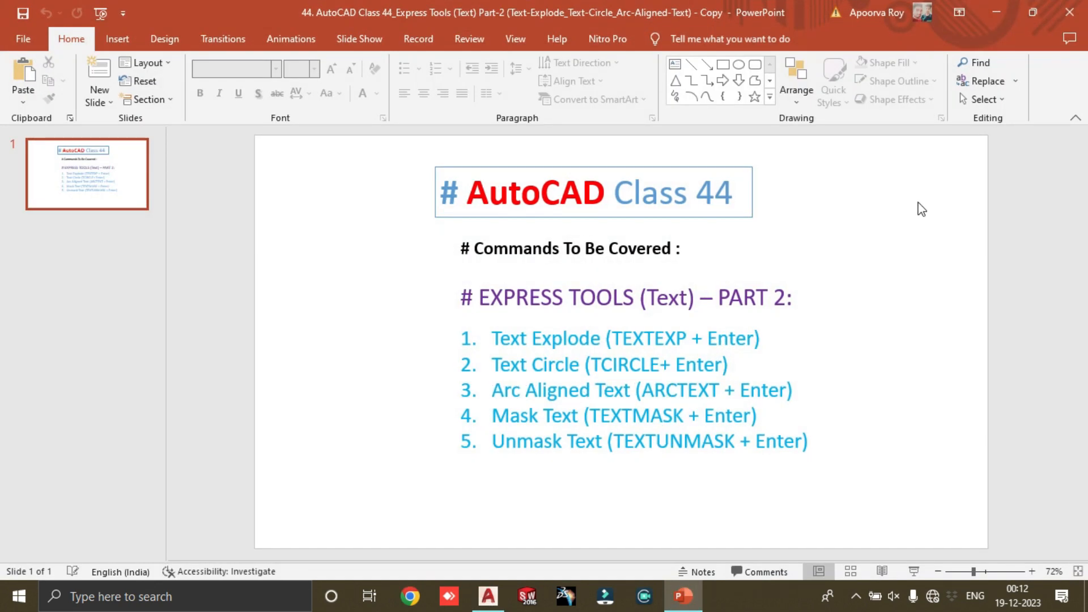
{"action": "left_click", "coordinate": [999, 17]}
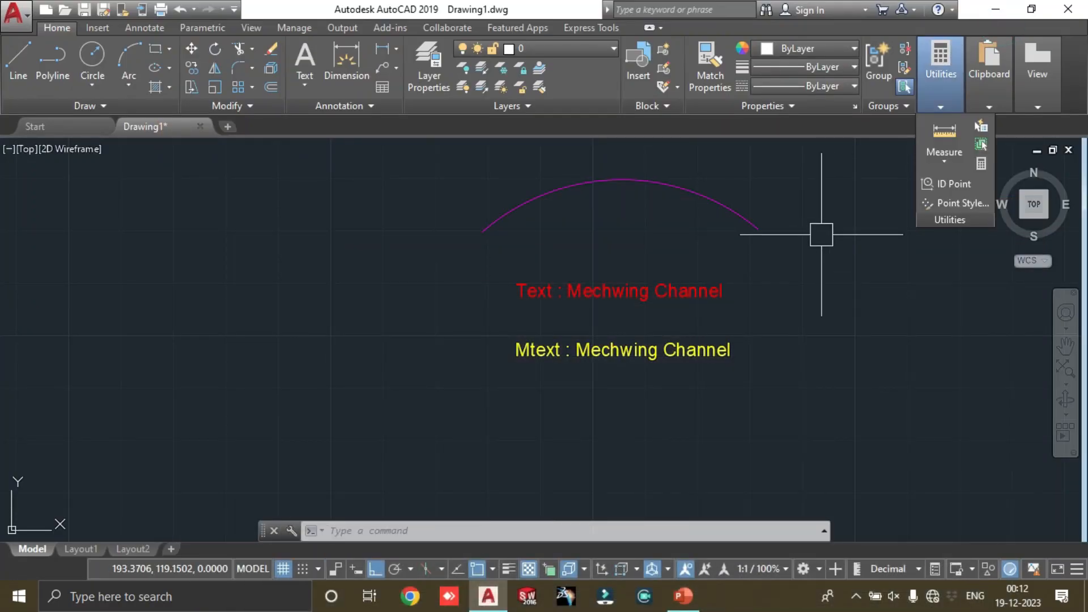
Step: Examine the magenta arc above the two texts, selecting it and clearing the selection
{"action": "scroll", "coordinate": [829, 241], "scroll_direction": "up", "scroll_amount": 2}
{"action": "scroll", "coordinate": [851, 194], "scroll_direction": "down", "scroll_amount": 4}
{"action": "scroll", "coordinate": [791, 207], "scroll_direction": "up", "scroll_amount": 2}
{"action": "scroll", "coordinate": [765, 180], "scroll_direction": "up", "scroll_amount": 2}
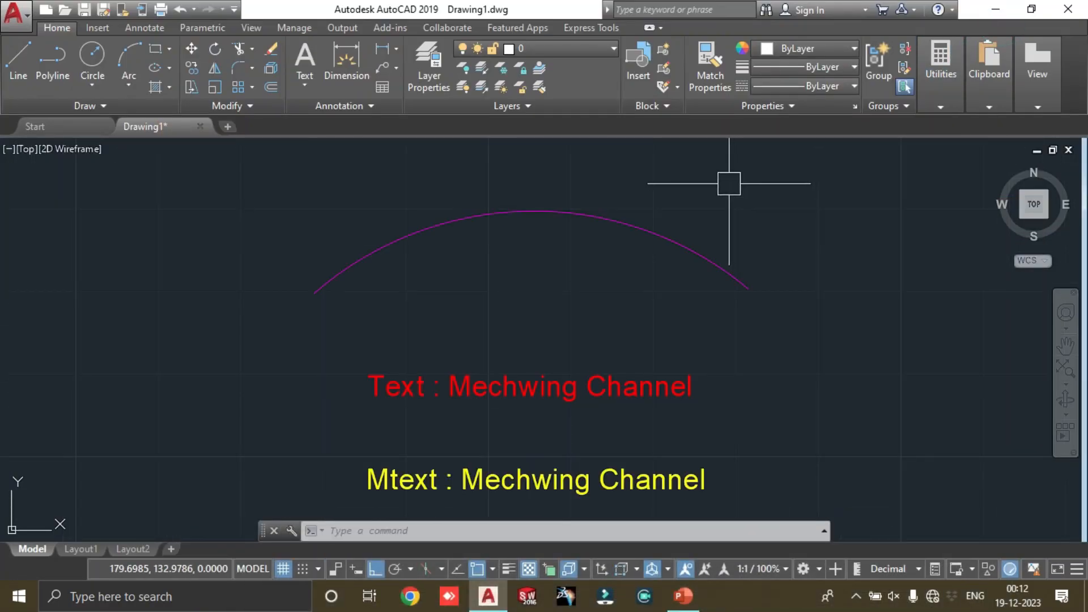
{"action": "scroll", "coordinate": [600, 287], "scroll_direction": "down", "scroll_amount": 2}
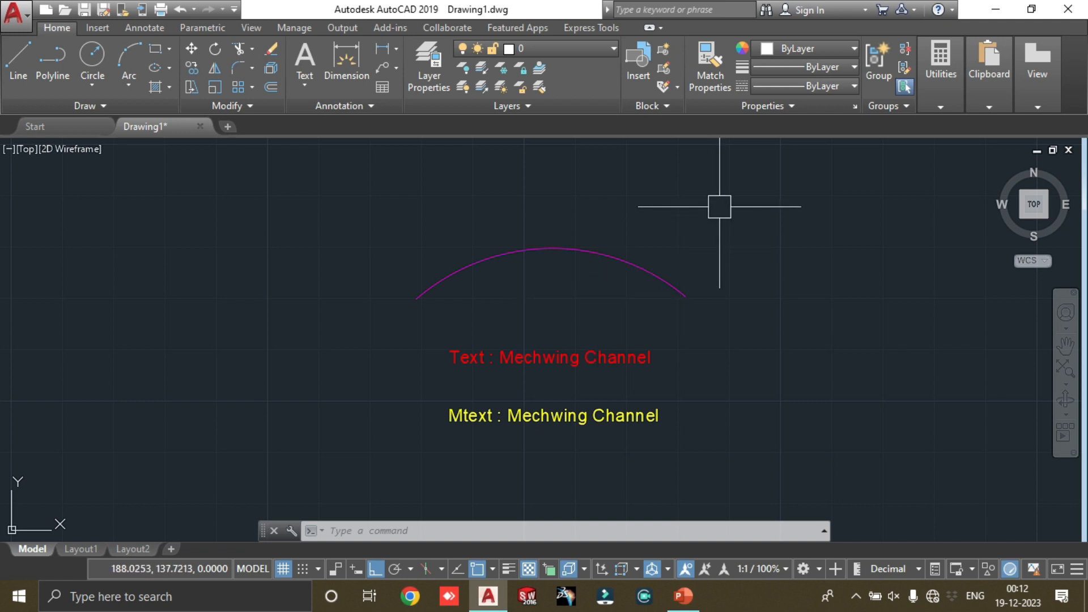
{"action": "scroll", "coordinate": [714, 213], "scroll_direction": "down", "scroll_amount": 3}
{"action": "scroll", "coordinate": [714, 203], "scroll_direction": "up", "scroll_amount": 3}
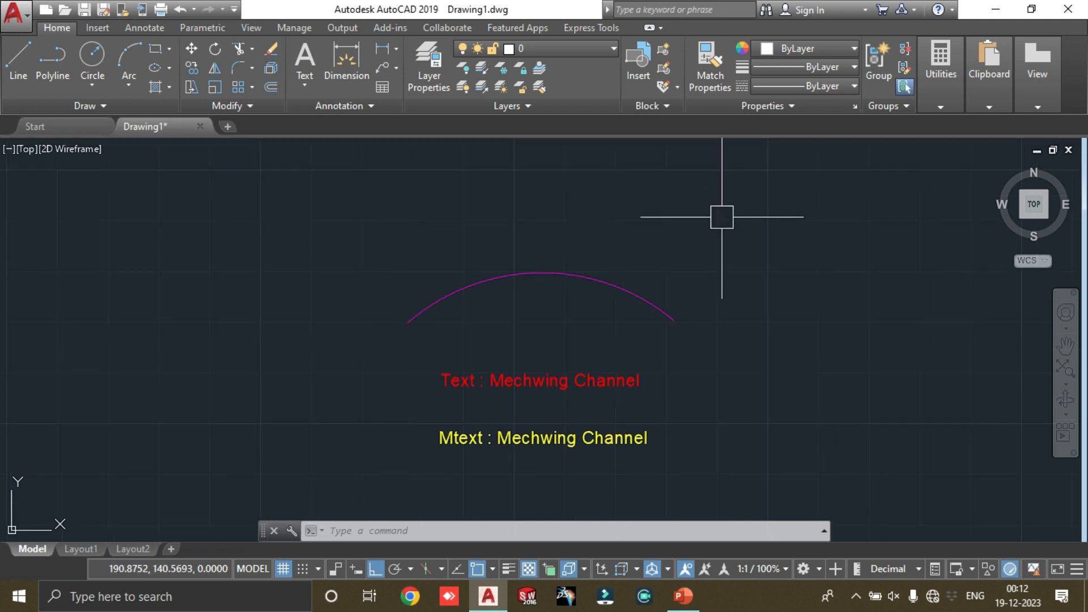
{"action": "scroll", "coordinate": [716, 216], "scroll_direction": "up", "scroll_amount": 2}
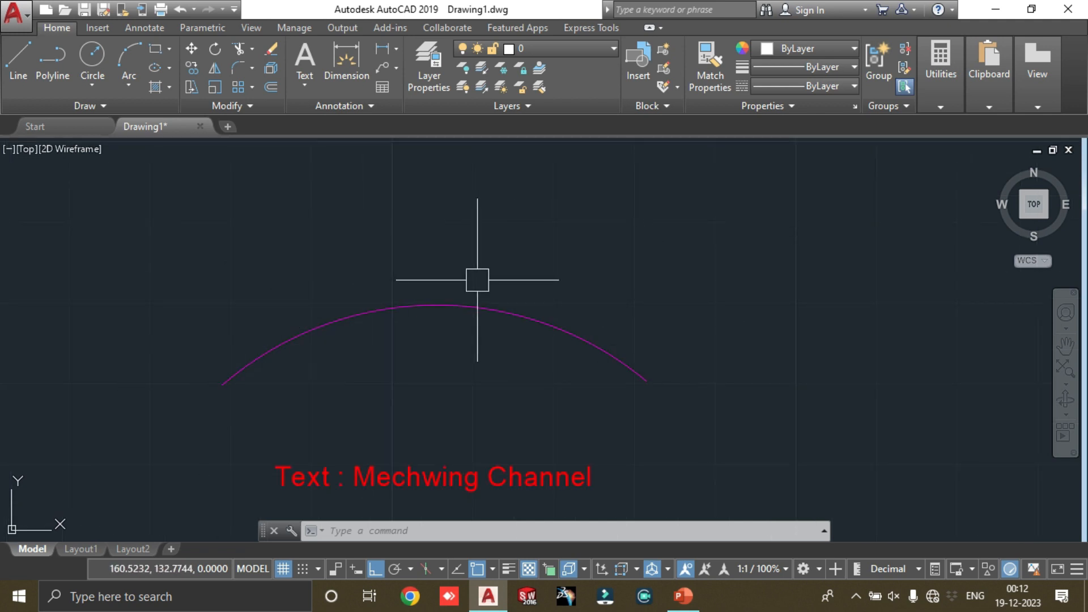
{"action": "scroll", "coordinate": [499, 292], "scroll_direction": "down", "scroll_amount": 2}
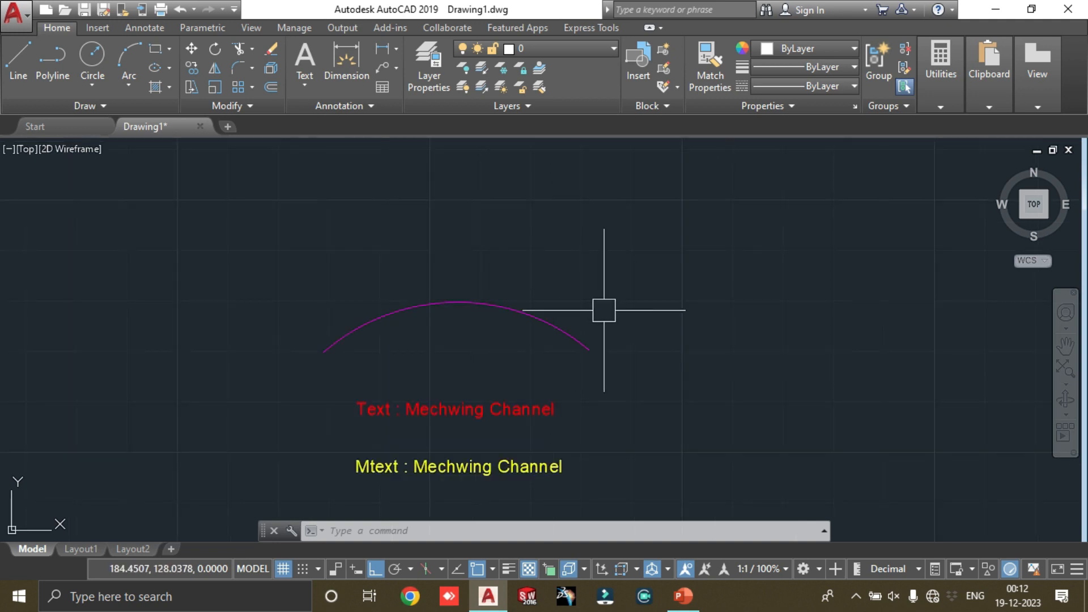
{"action": "left_click", "coordinate": [546, 327]}
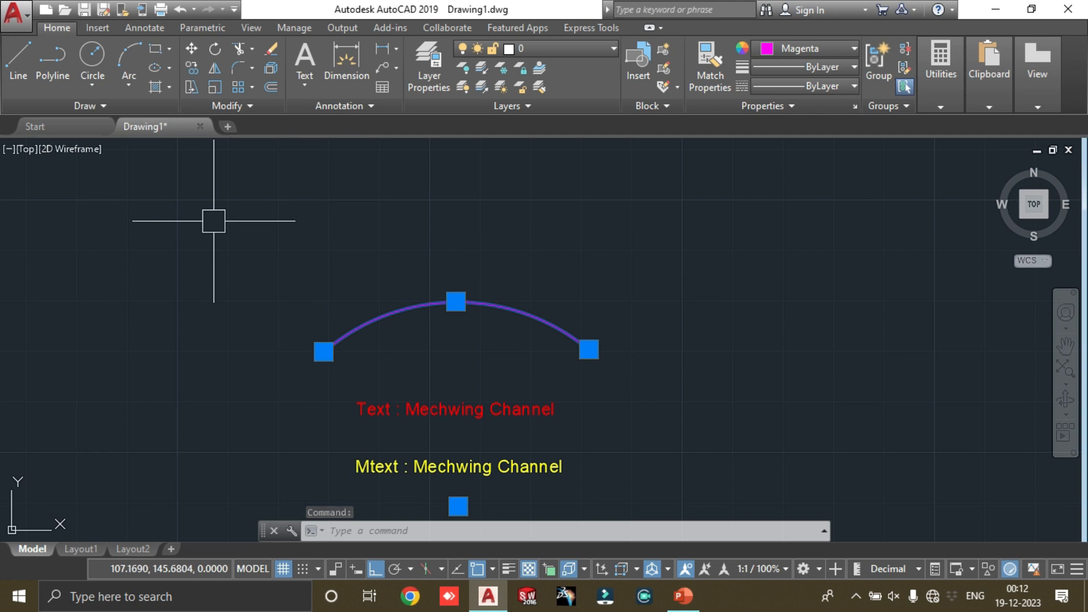
{"action": "key", "text": "Escape"}
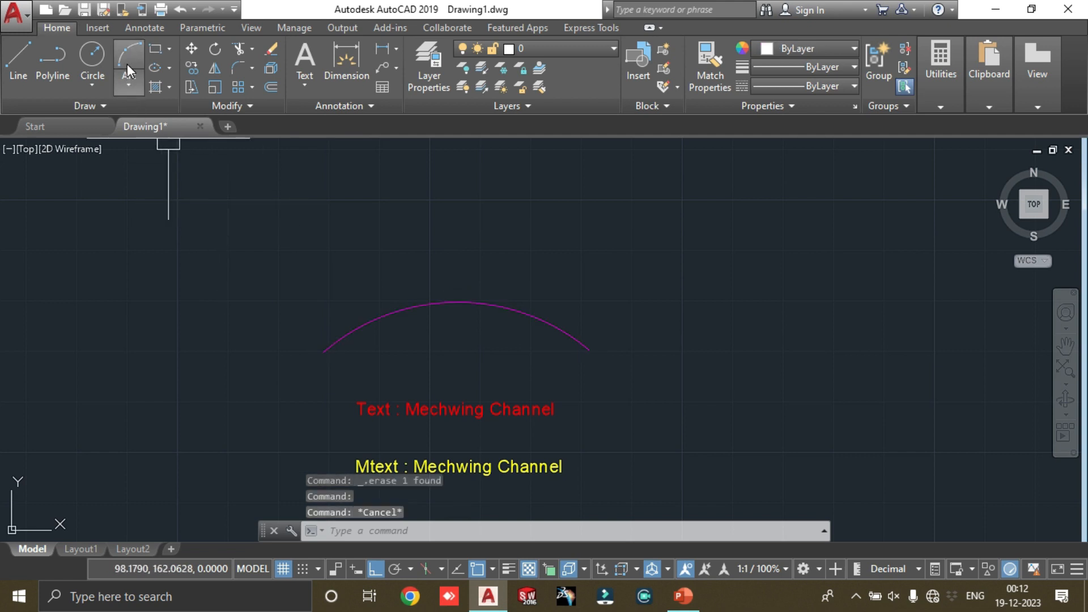
Step: Draw a Start, End, Direction arc bulging upward above the magenta arc, with Ortho turned off for the tangent direction
{"action": "left_click", "coordinate": [129, 85]}
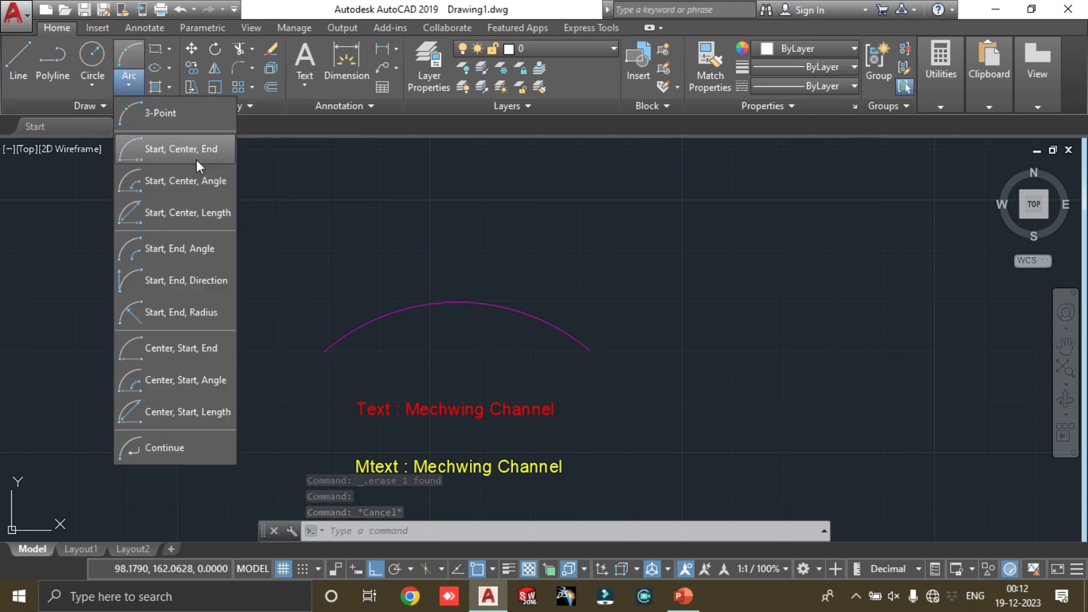
{"action": "left_click", "coordinate": [175, 249]}
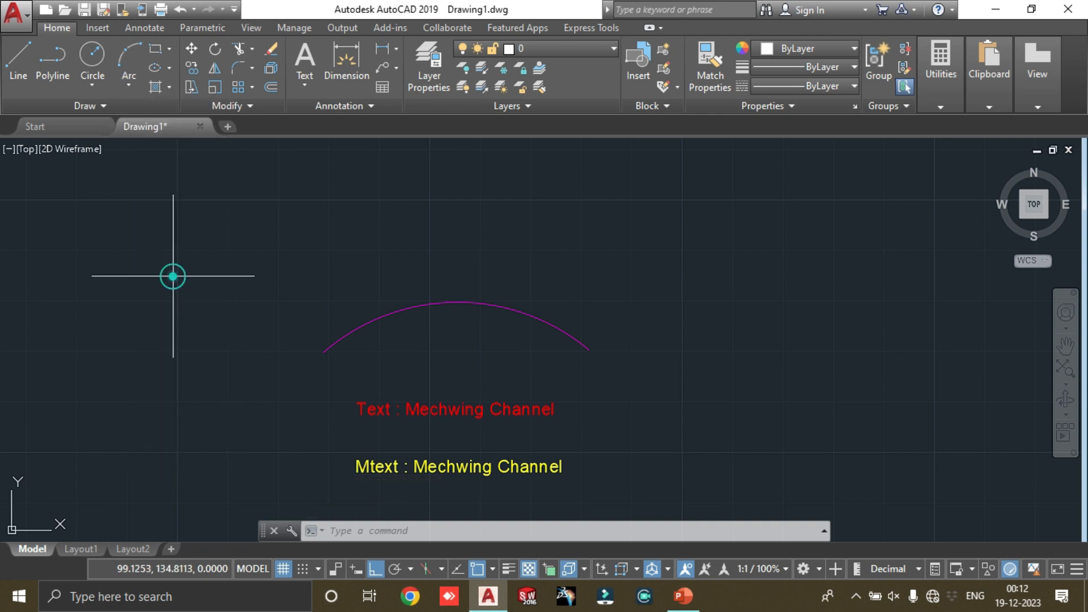
{"action": "left_click", "coordinate": [359, 228]}
{"action": "left_click", "coordinate": [650, 237]}
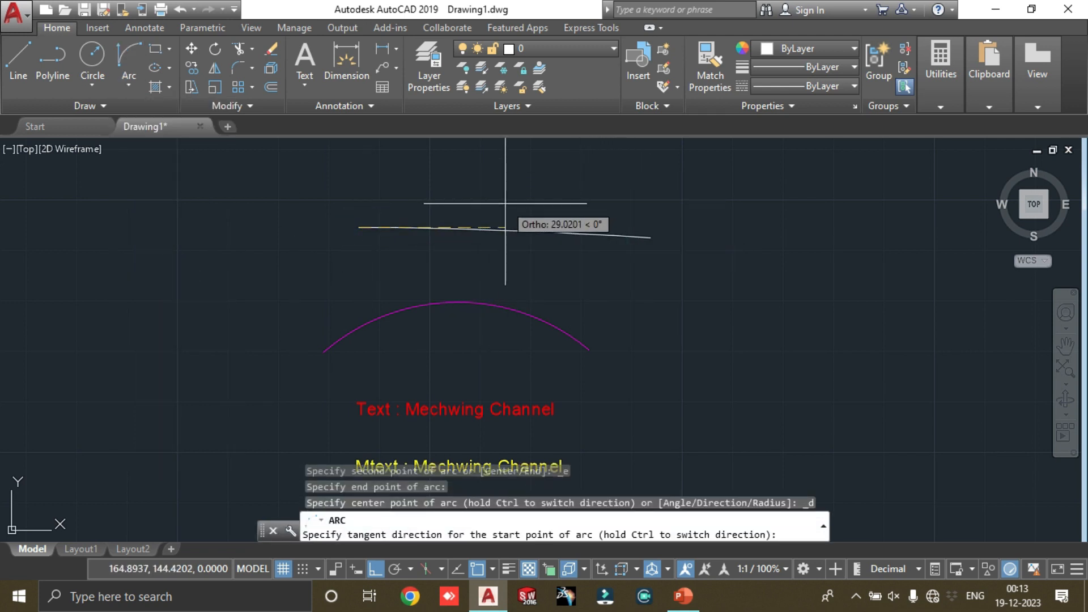
{"action": "key", "text": "F8"}
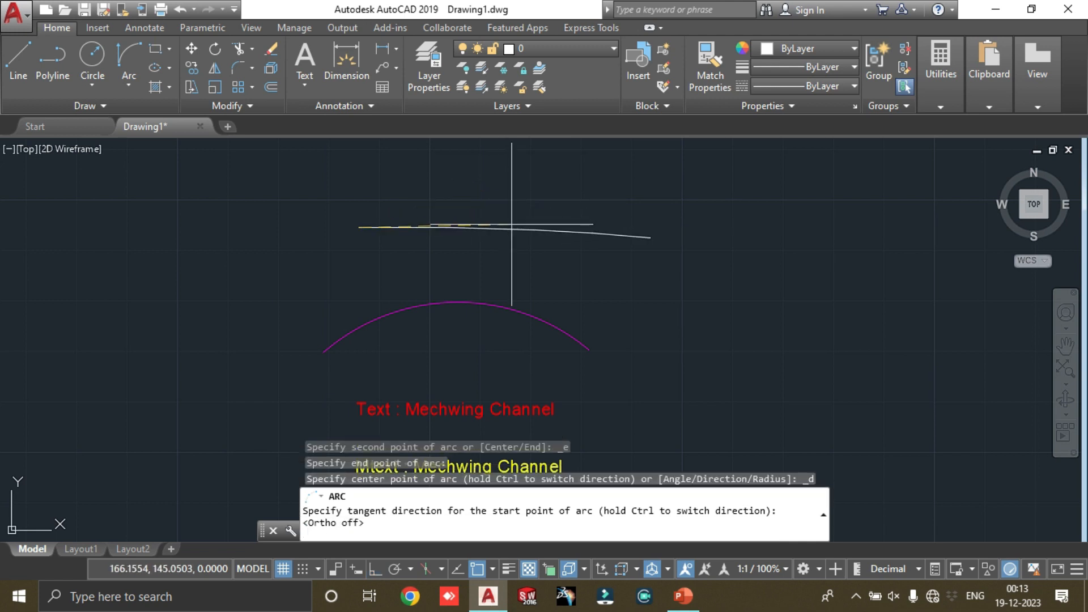
{"action": "left_click", "coordinate": [425, 177]}
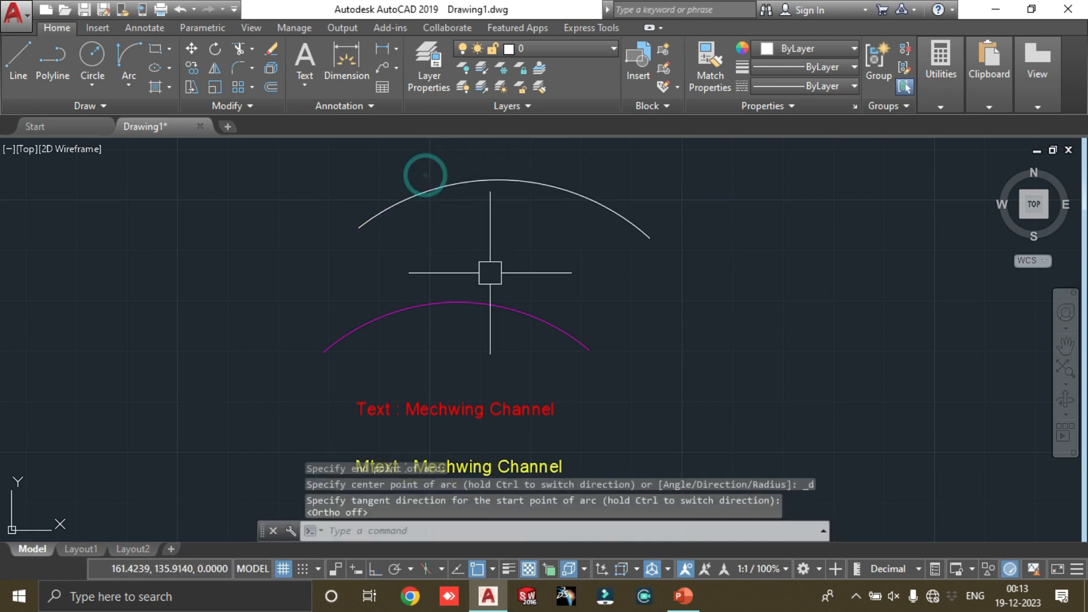
Step: Start the ARCTEXT command and select the magenta arc as the arc for new aligned text
{"action": "scroll", "coordinate": [488, 265], "scroll_direction": "down", "scroll_amount": 4}
{"action": "scroll", "coordinate": [583, 261], "scroll_direction": "up", "scroll_amount": 2}
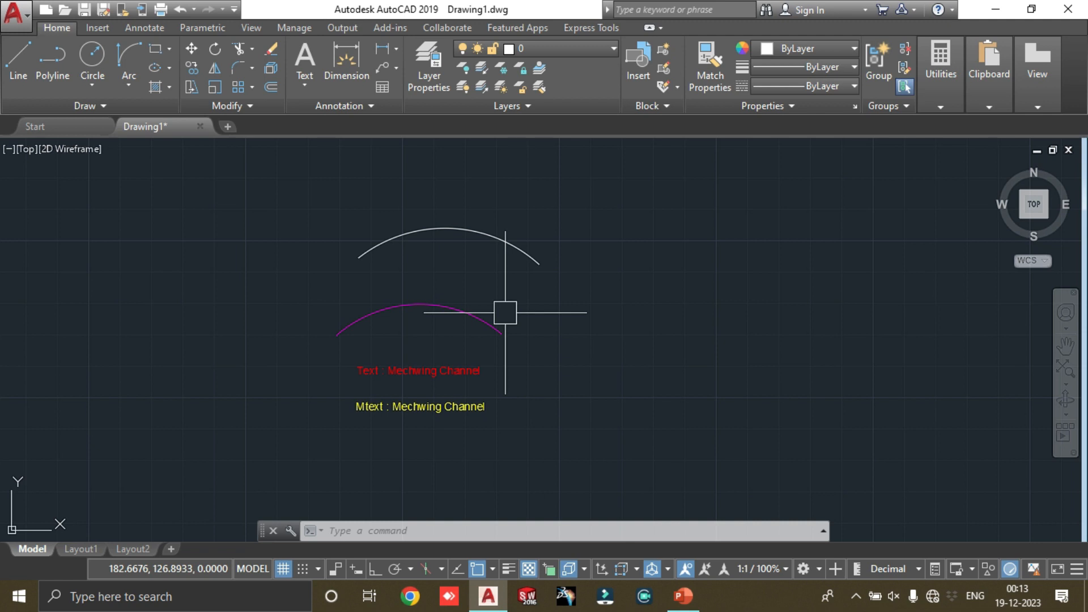
{"action": "type", "text": "arct"}
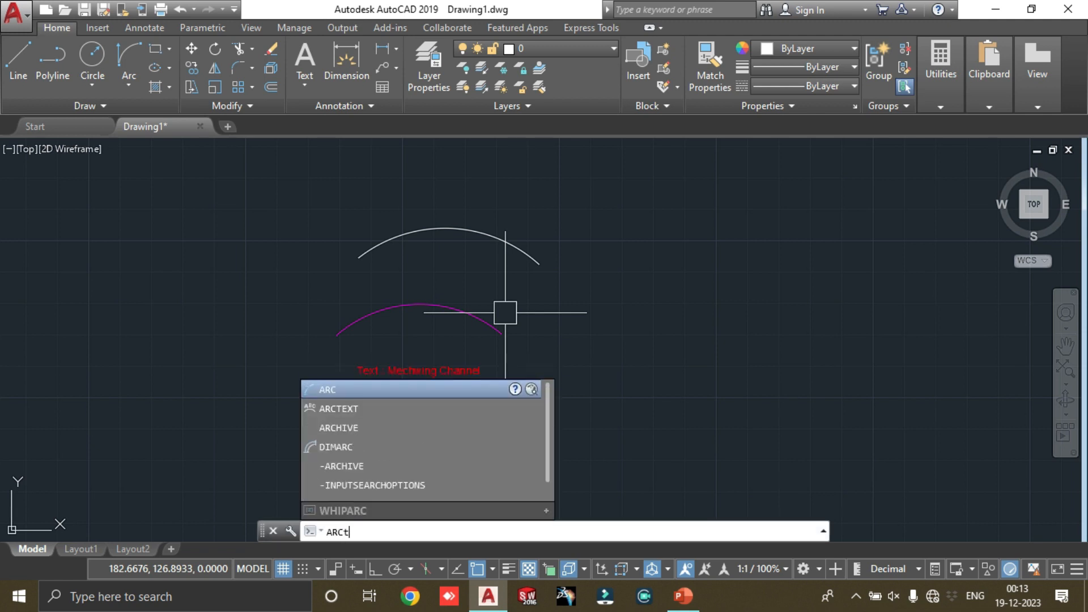
{"action": "key", "text": "Return"}
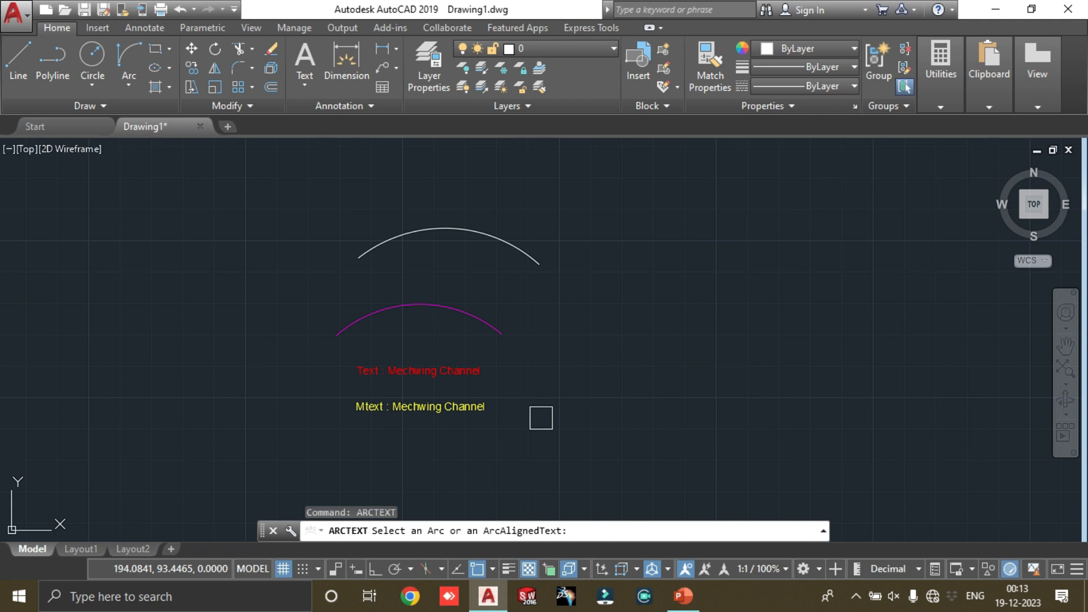
{"action": "scroll", "coordinate": [500, 216], "scroll_direction": "up", "scroll_amount": 2}
{"action": "left_click", "coordinate": [378, 345]}
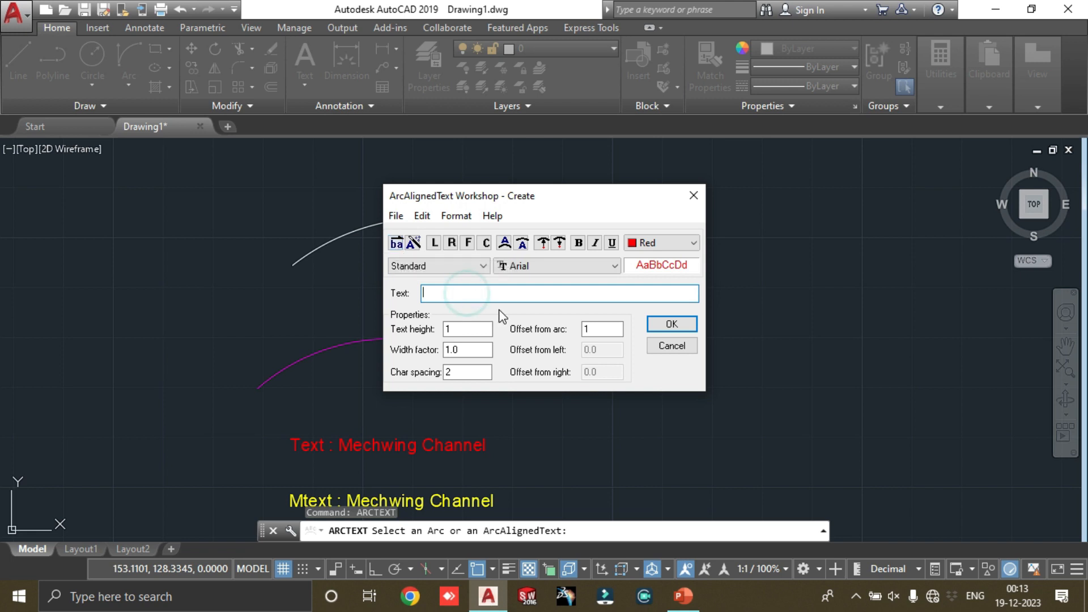
{"action": "left_click", "coordinate": [466, 266]}
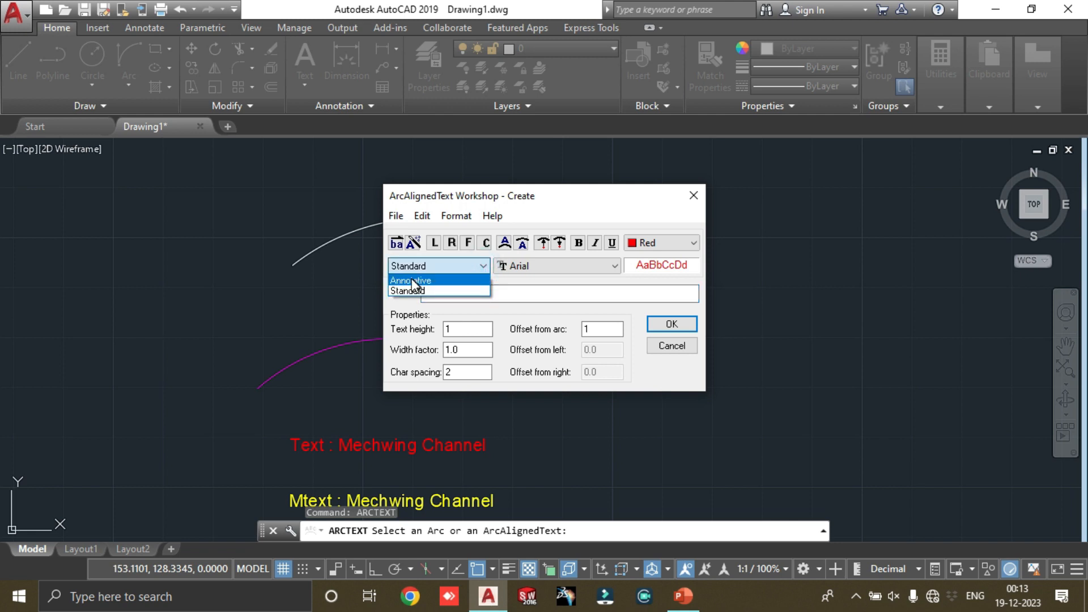
{"action": "left_click", "coordinate": [515, 282]}
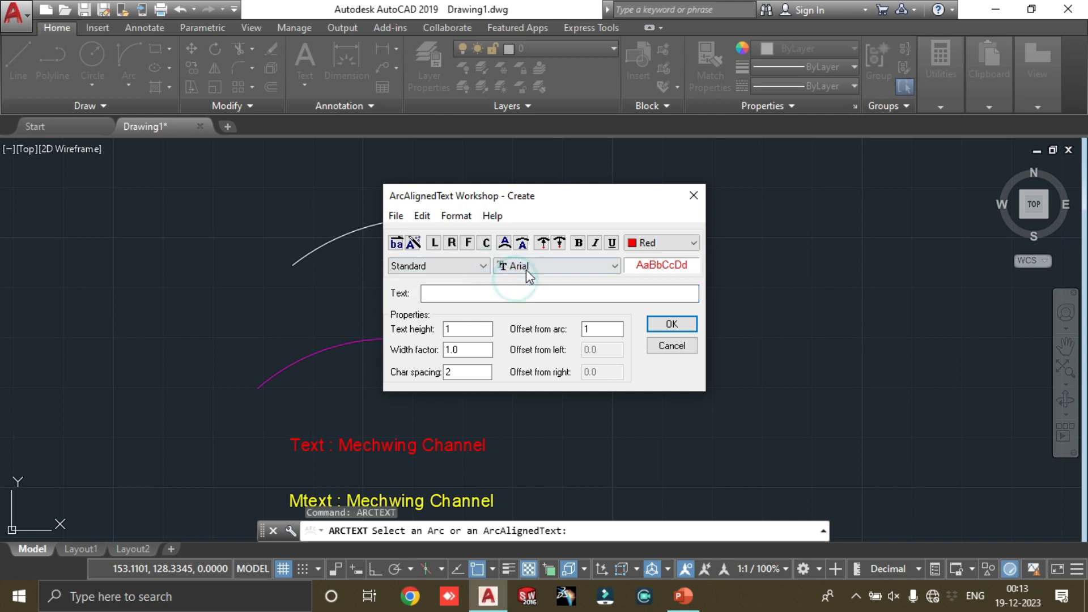
{"action": "left_click", "coordinate": [527, 267]}
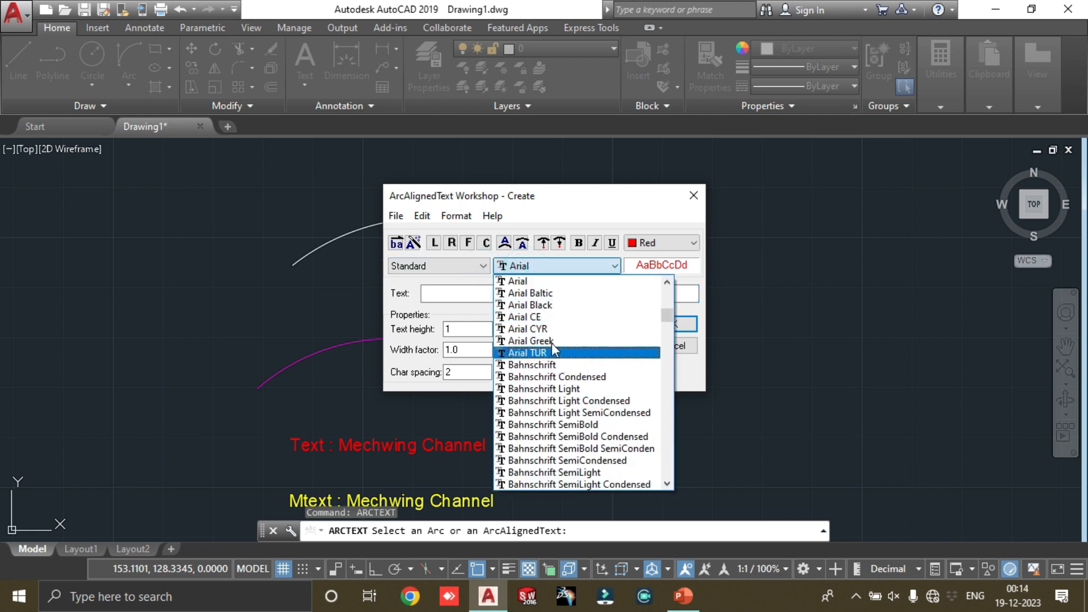
{"action": "left_click", "coordinate": [463, 294]}
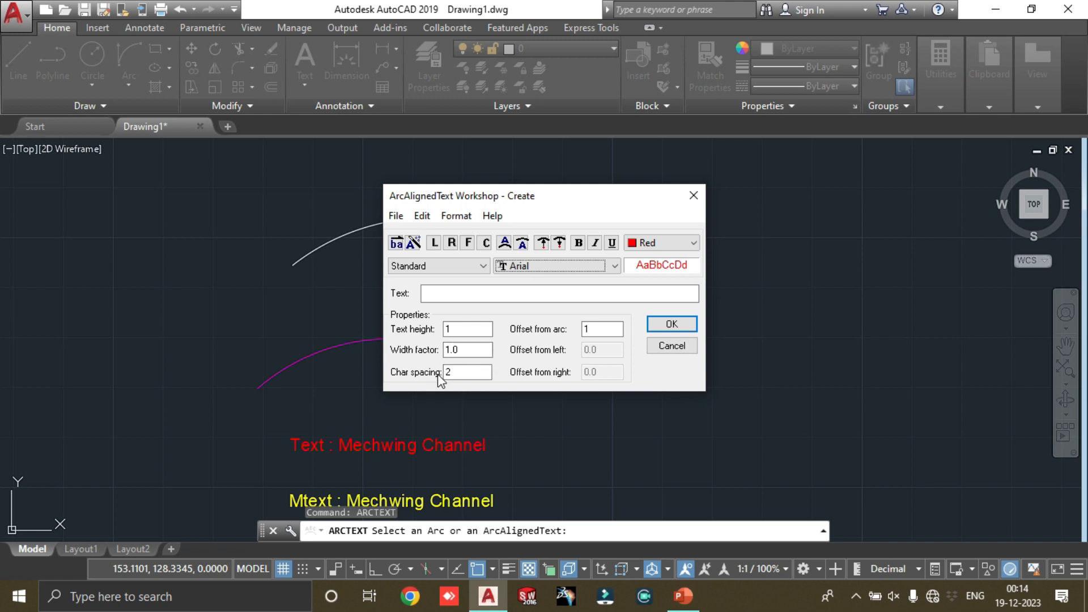
Step: Enter "Mech Wing Channnel" as the arc-aligned text and set its colour to Blue, keeping the Arial font
{"action": "left_click", "coordinate": [474, 293]}
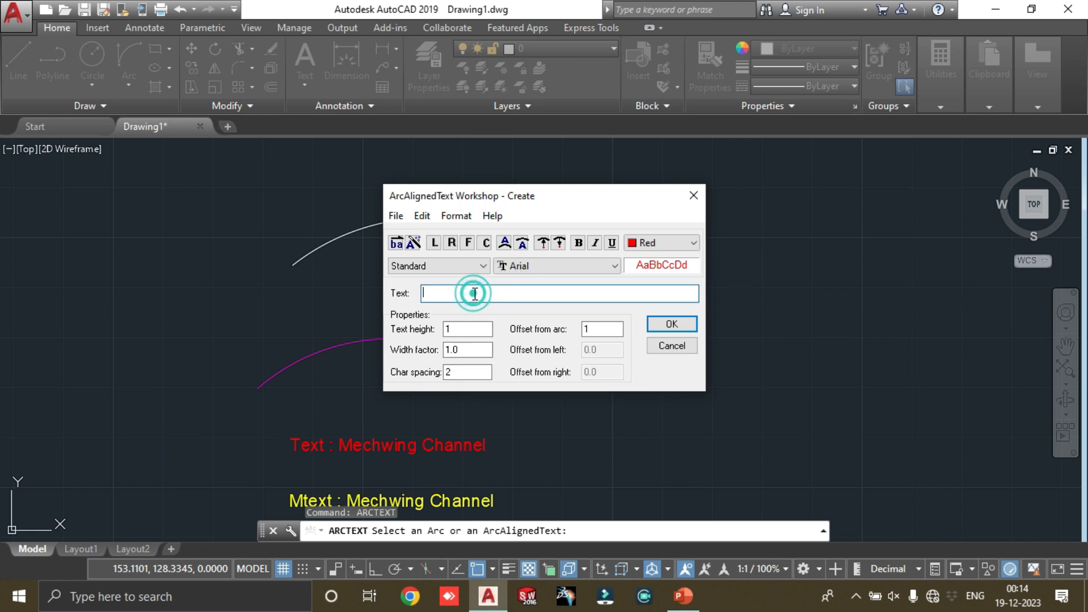
{"action": "type", "text": "Mech Wing Channnel"}
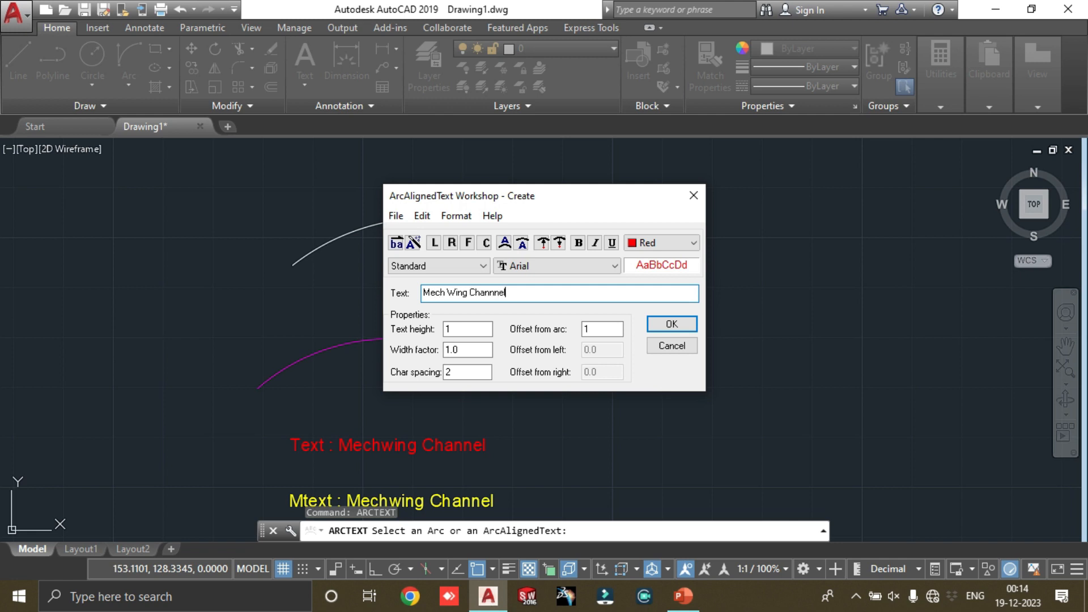
{"action": "left_click", "coordinate": [694, 244]}
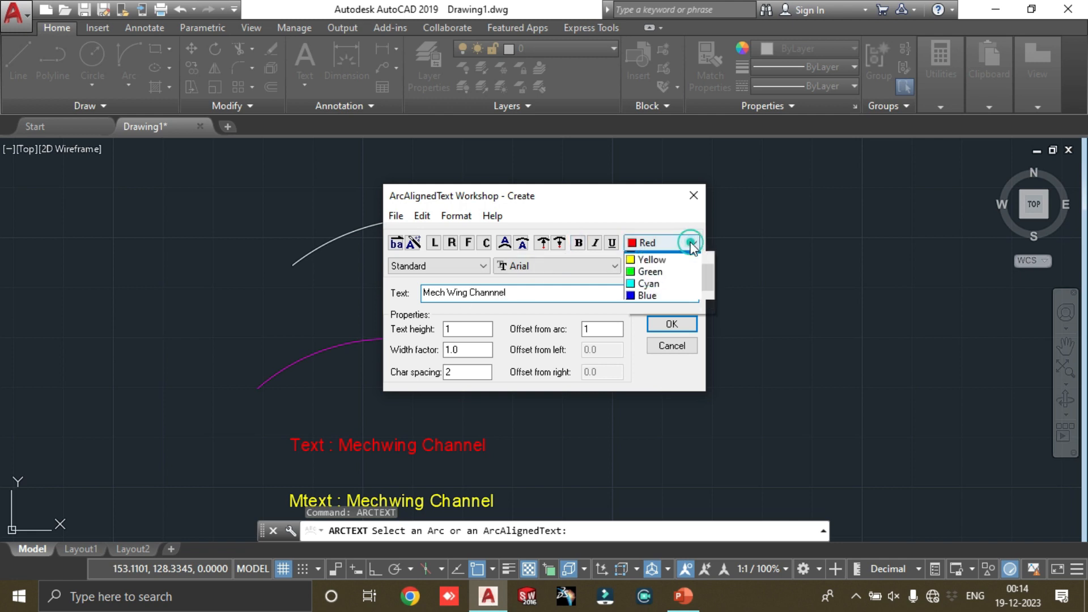
{"action": "left_click", "coordinate": [652, 306]}
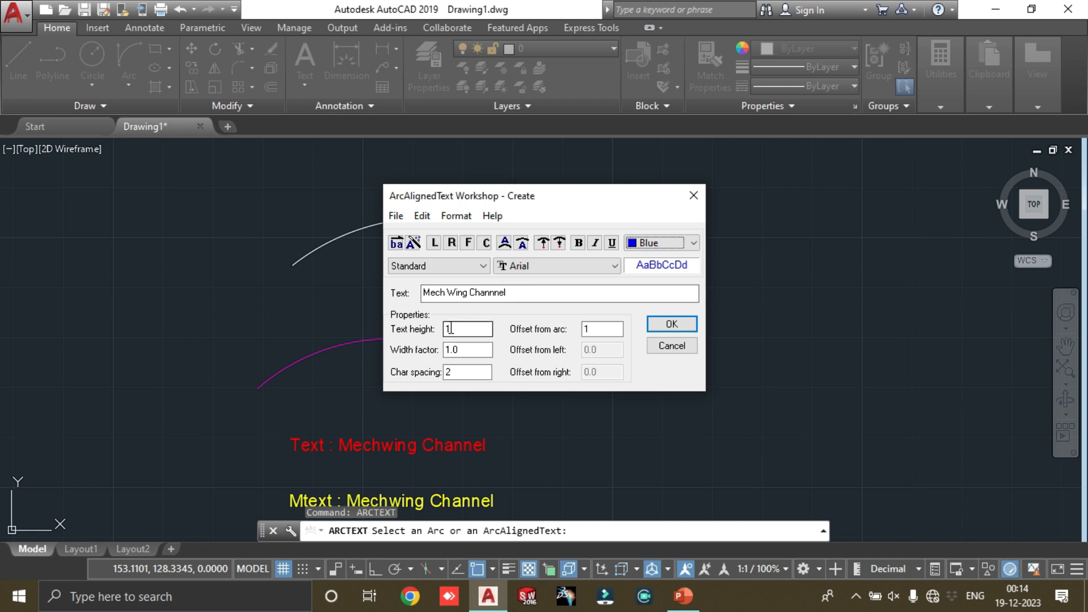
{"action": "left_click", "coordinate": [520, 267]}
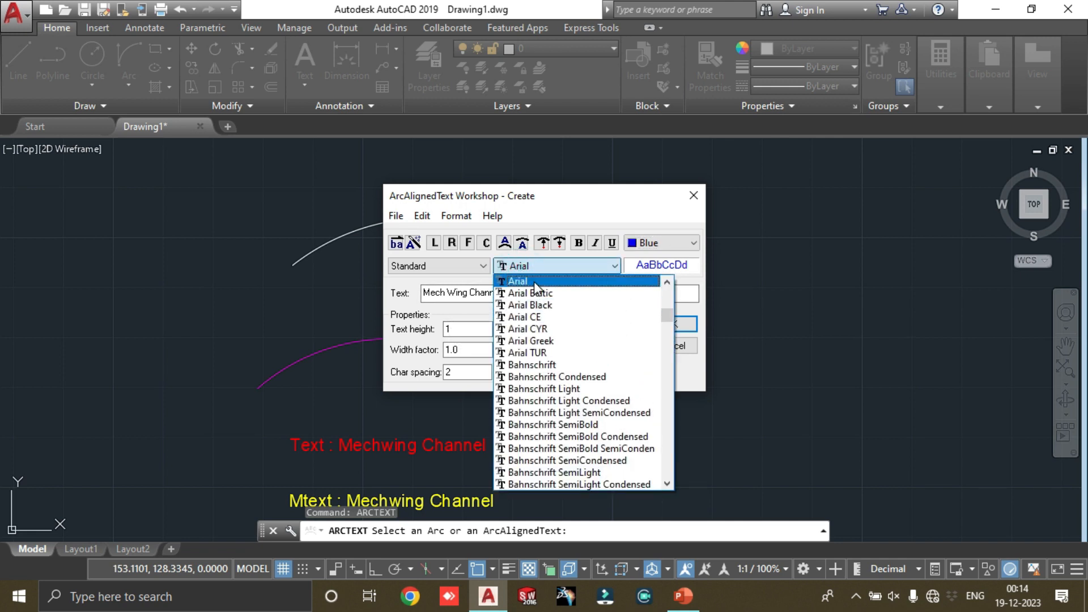
{"action": "left_click", "coordinate": [460, 291]}
Step: Align the text to the left of the arc, set text height 2 and offset from arc 0.5, and create it
{"action": "left_click", "coordinate": [486, 242]}
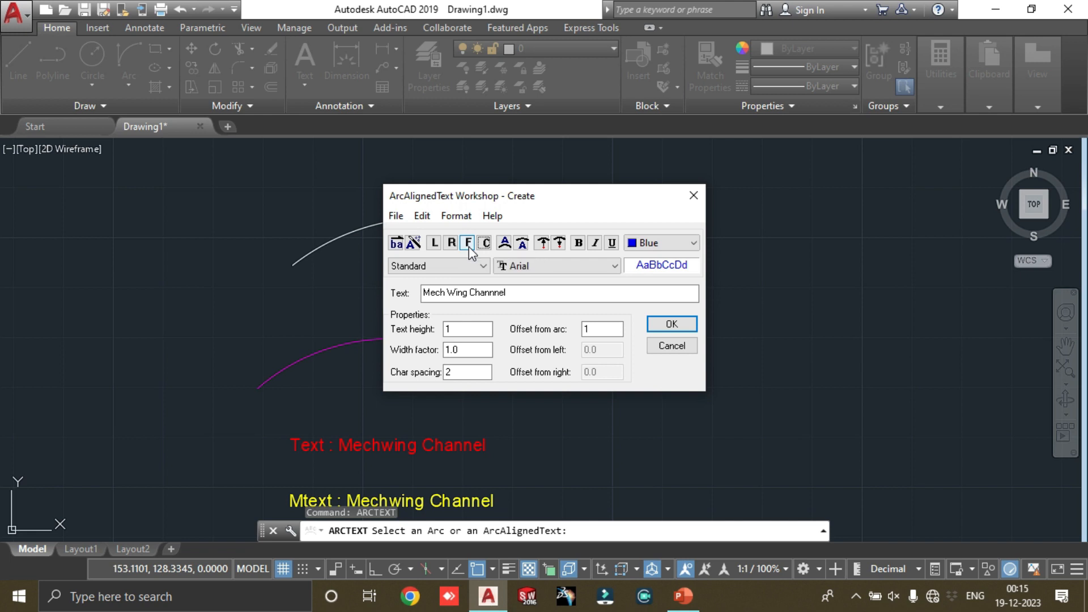
{"action": "left_click", "coordinate": [434, 244]}
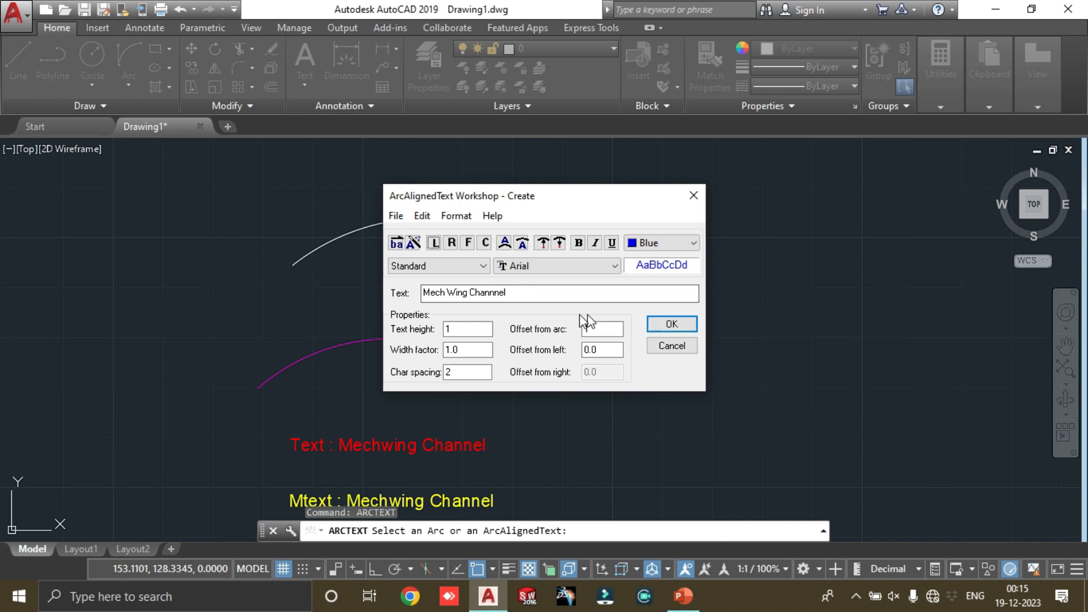
{"action": "left_click_drag", "start_coordinate": [470, 331], "coordinate": [395, 336]}
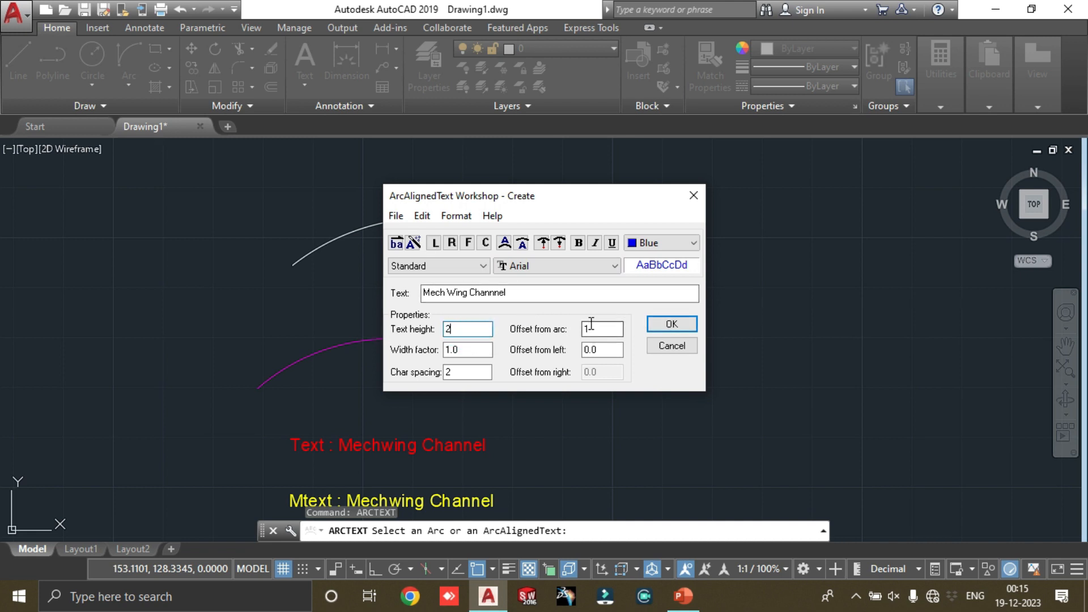
{"action": "left_click_drag", "start_coordinate": [593, 328], "coordinate": [560, 334]}
{"action": "left_click", "coordinate": [671, 325]}
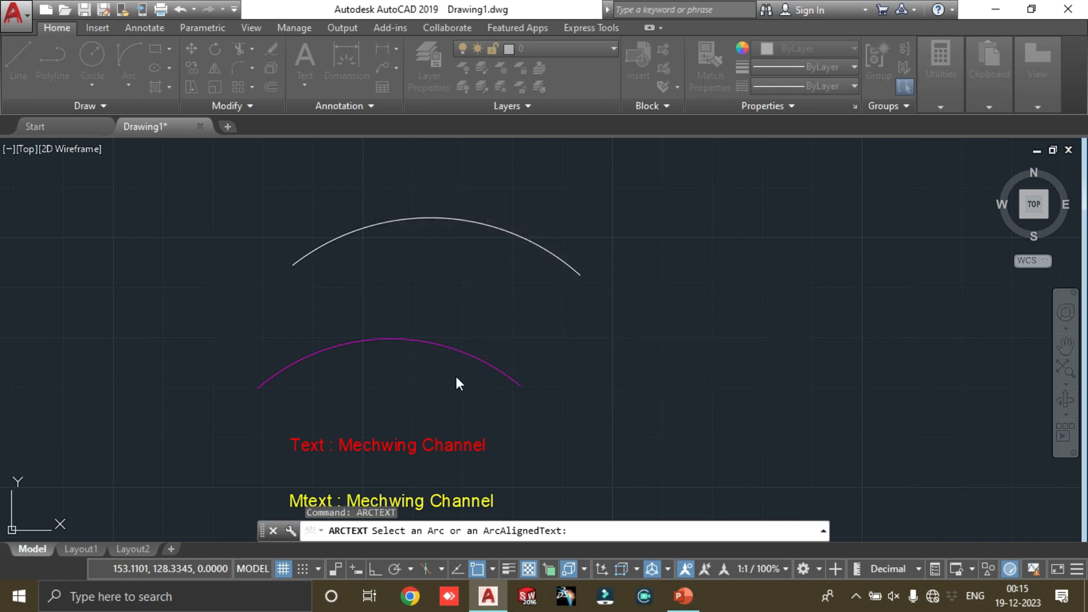
{"action": "scroll", "coordinate": [288, 373], "scroll_direction": "up", "scroll_amount": 4}
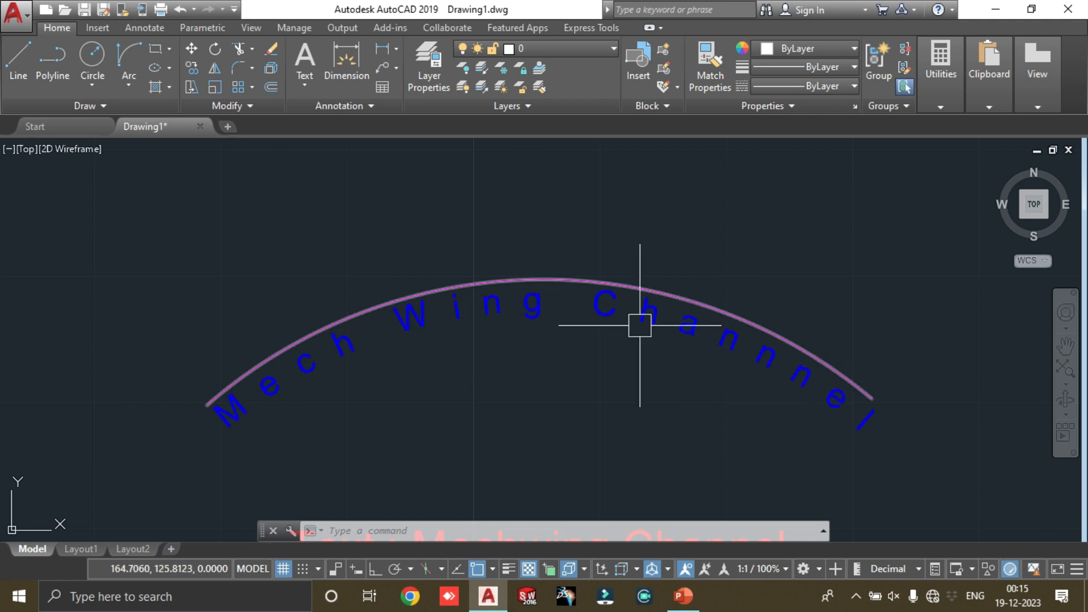
{"action": "scroll", "coordinate": [371, 343], "scroll_direction": "down", "scroll_amount": 2}
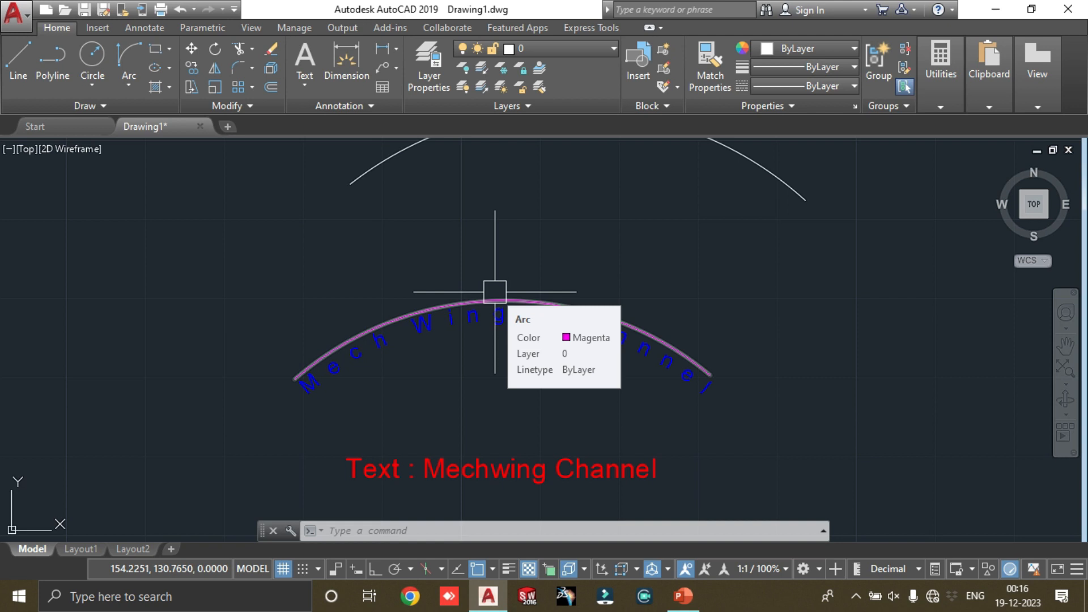
{"action": "key", "text": "Escape"}
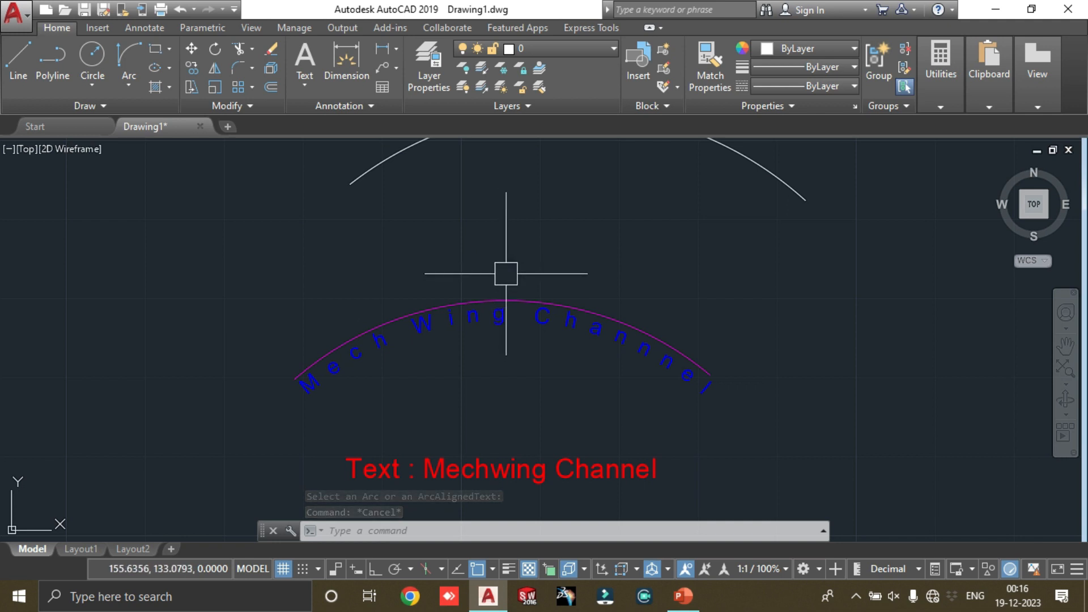
Step: Modify the blue arc-aligned text with ARCTEXT so it sits on the convex side of the magenta arc
{"action": "type", "text": "arctext"}
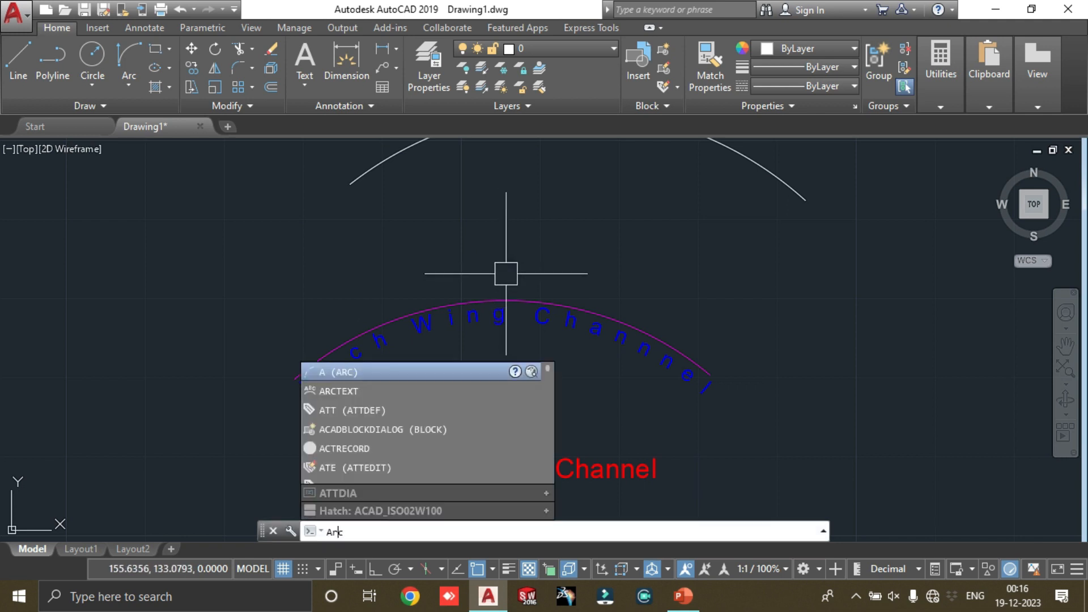
{"action": "key", "text": "Return"}
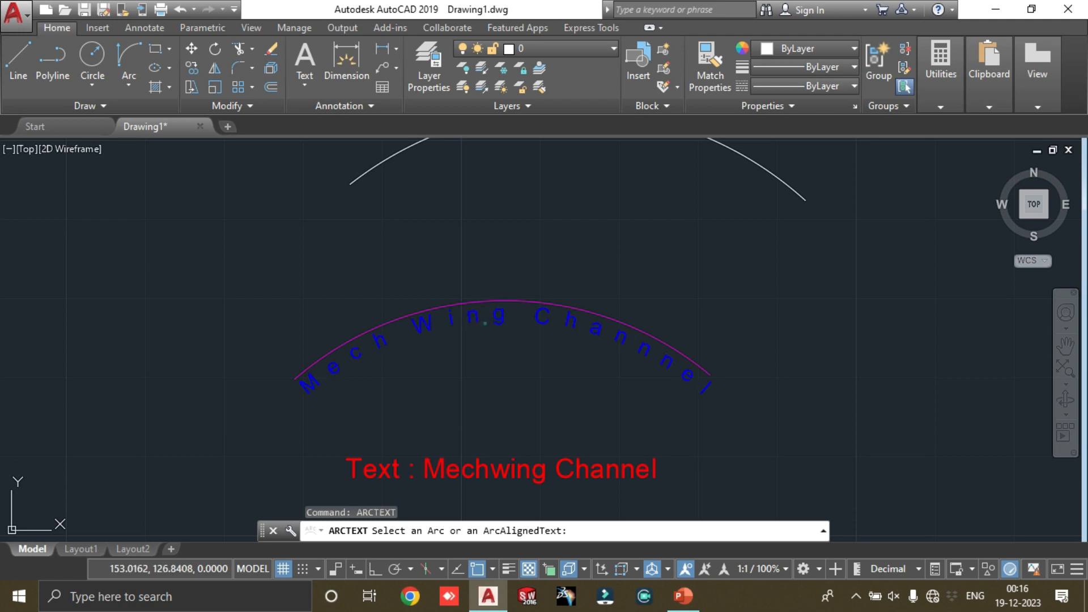
{"action": "left_click", "coordinate": [485, 322]}
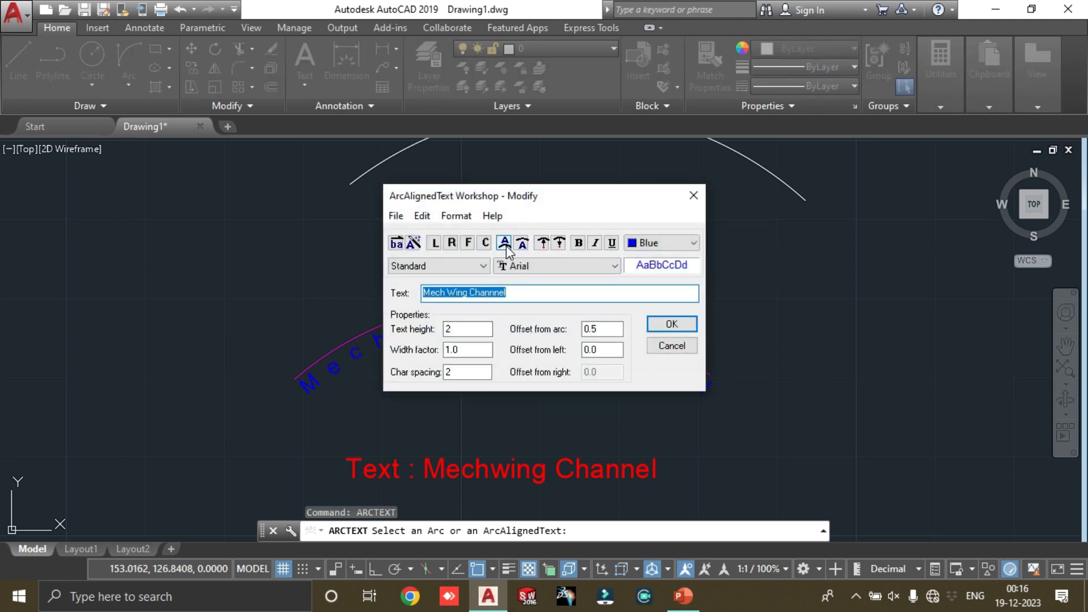
{"action": "left_click", "coordinate": [505, 246]}
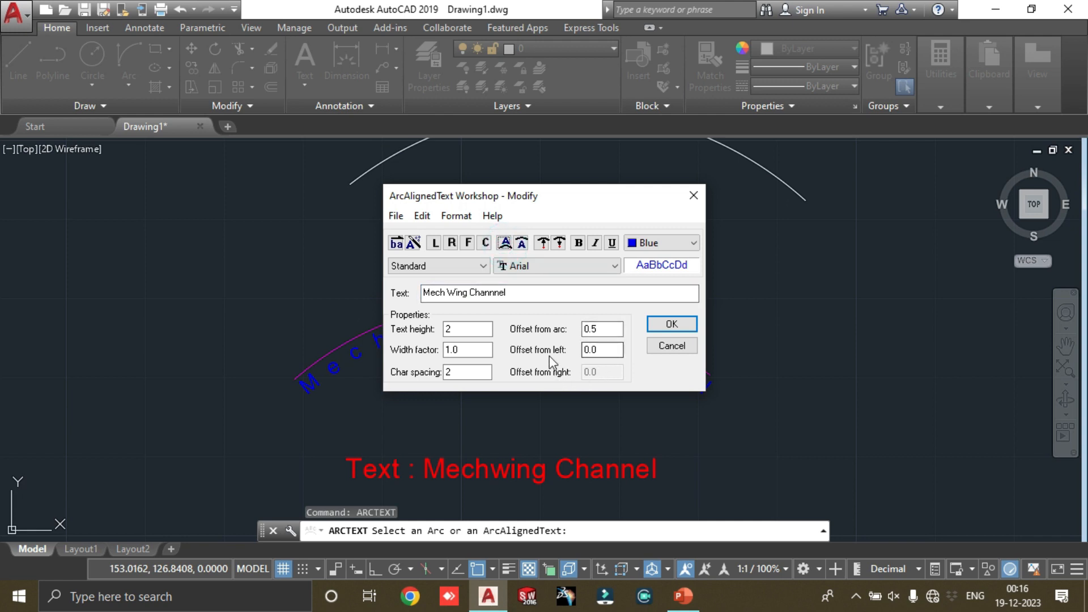
{"action": "left_click", "coordinate": [671, 325]}
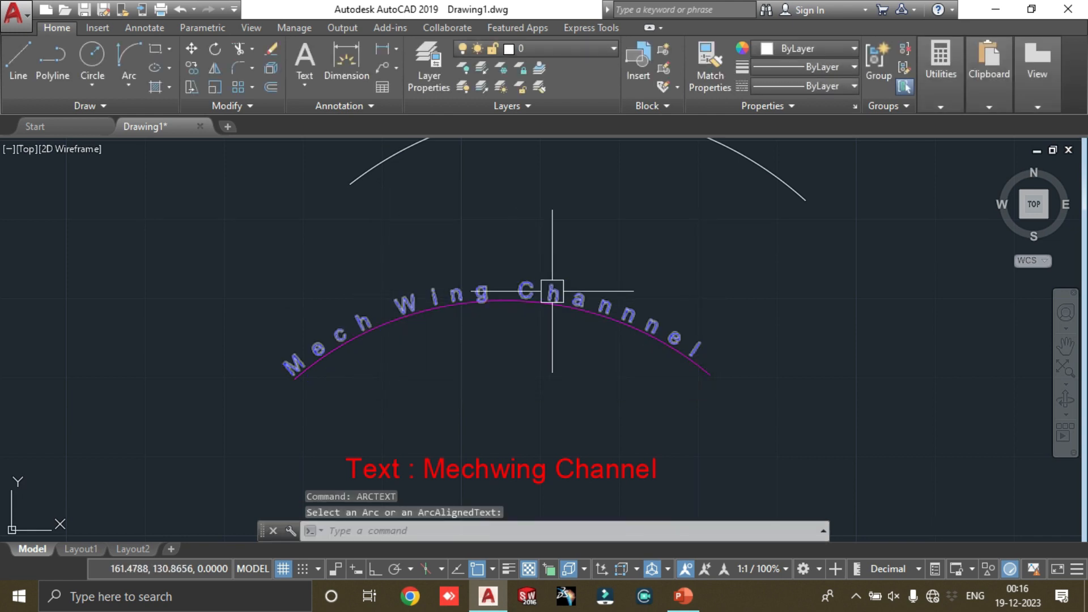
Step: Modify the arc-aligned text to Cyan with text height 3 and offset from arc 1, centred along the arc
{"action": "type", "text": "ar"}
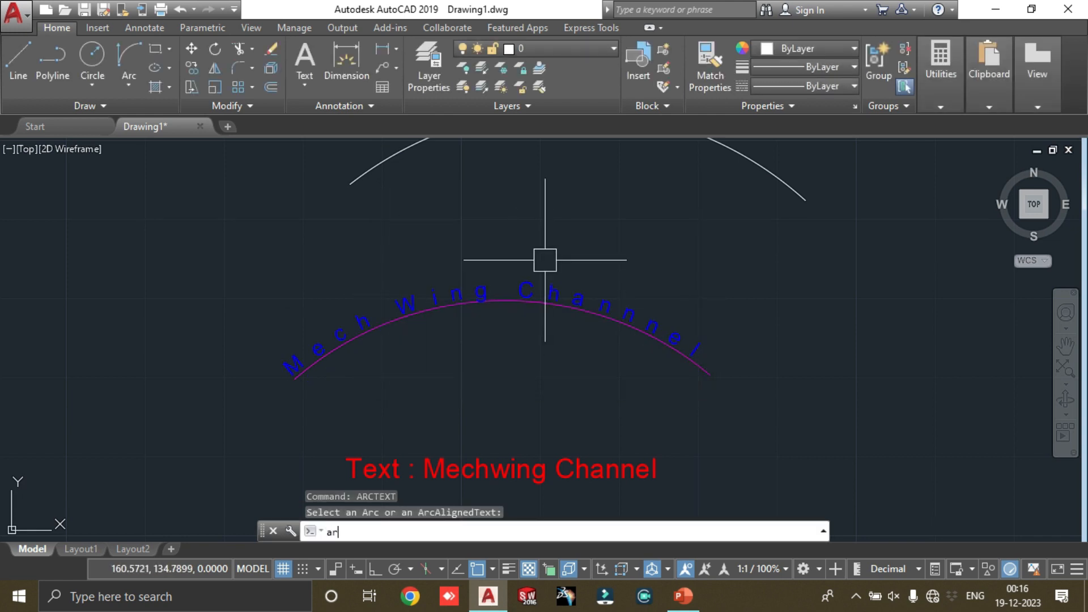
{"action": "type", "text": "ct"}
{"action": "key", "text": "Return"}
{"action": "left_click", "coordinate": [528, 286]}
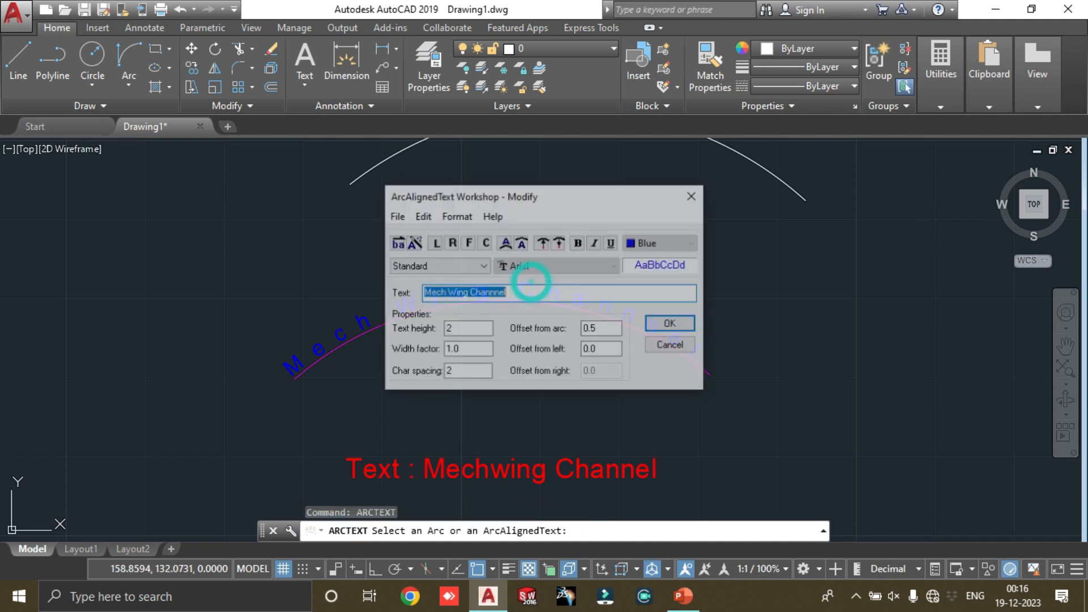
{"action": "left_click", "coordinate": [693, 242]}
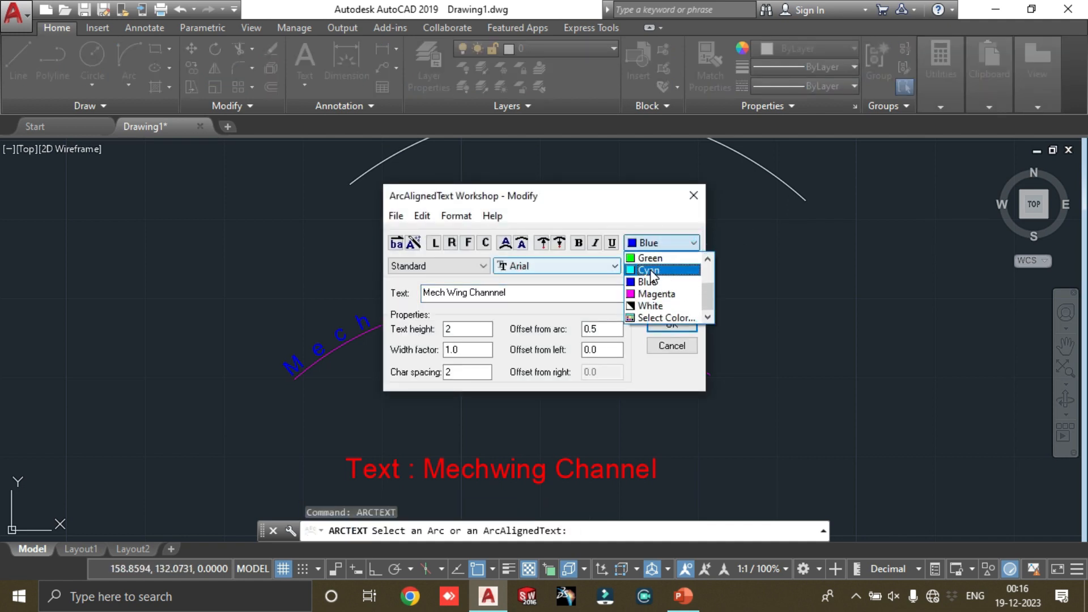
{"action": "left_click", "coordinate": [650, 269]}
{"action": "double_click", "coordinate": [600, 330]}
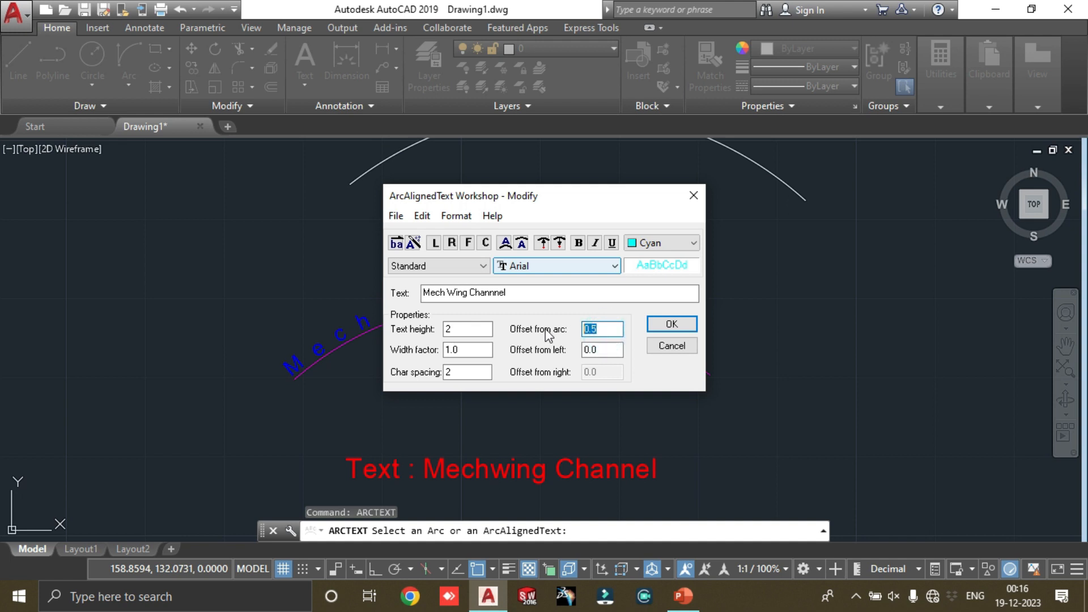
{"action": "double_click", "coordinate": [460, 328]}
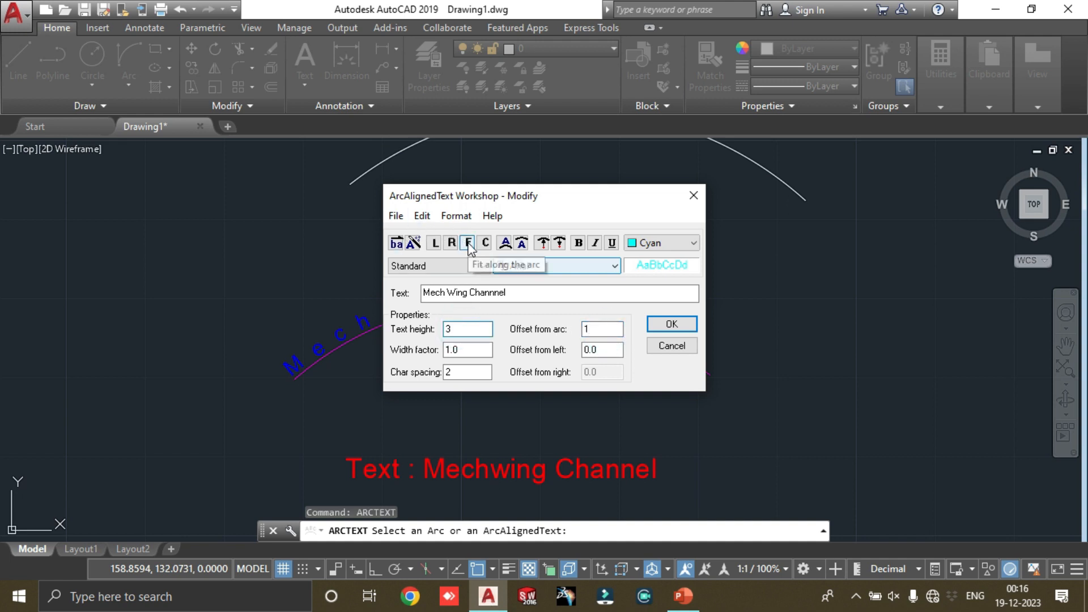
{"action": "left_click", "coordinate": [485, 243]}
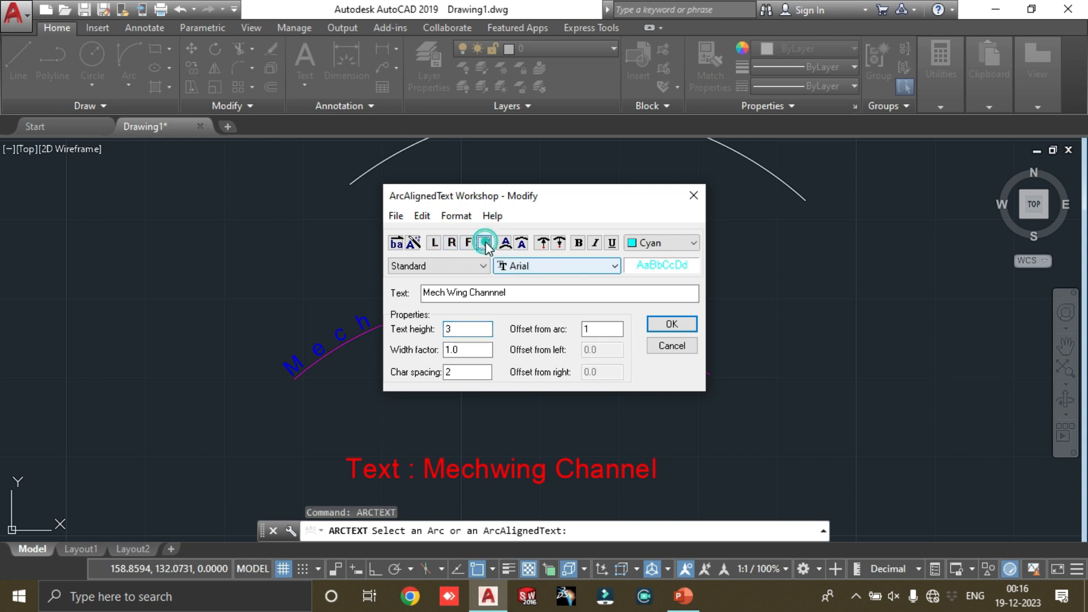
{"action": "left_click", "coordinate": [672, 324]}
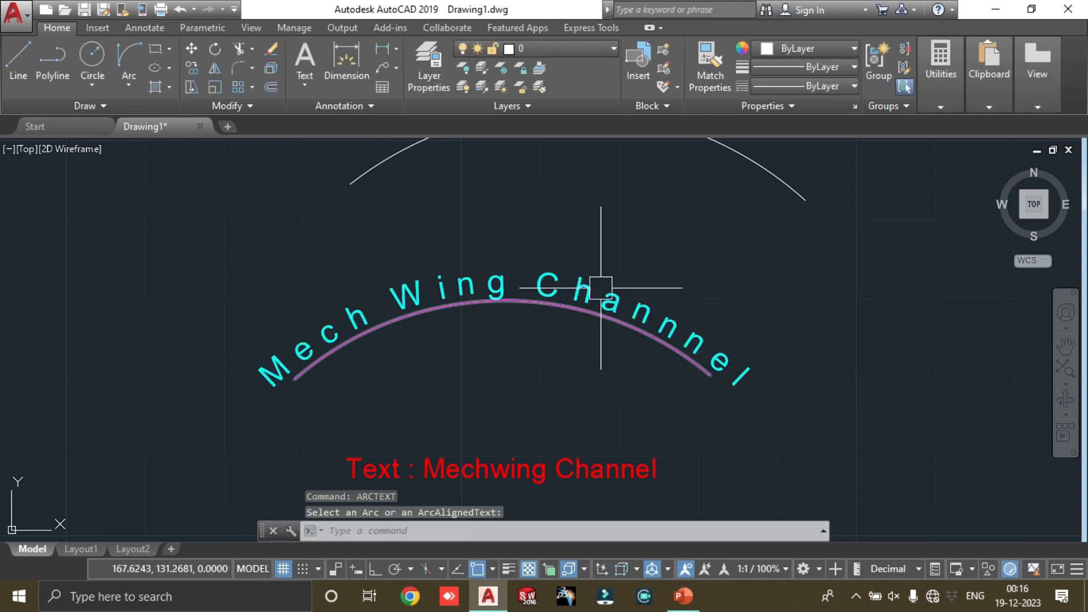
Step: Reapply centre alignment along the arc to the cyan text with ARCTEXT, and select the text
{"action": "type", "text": "Ar"}
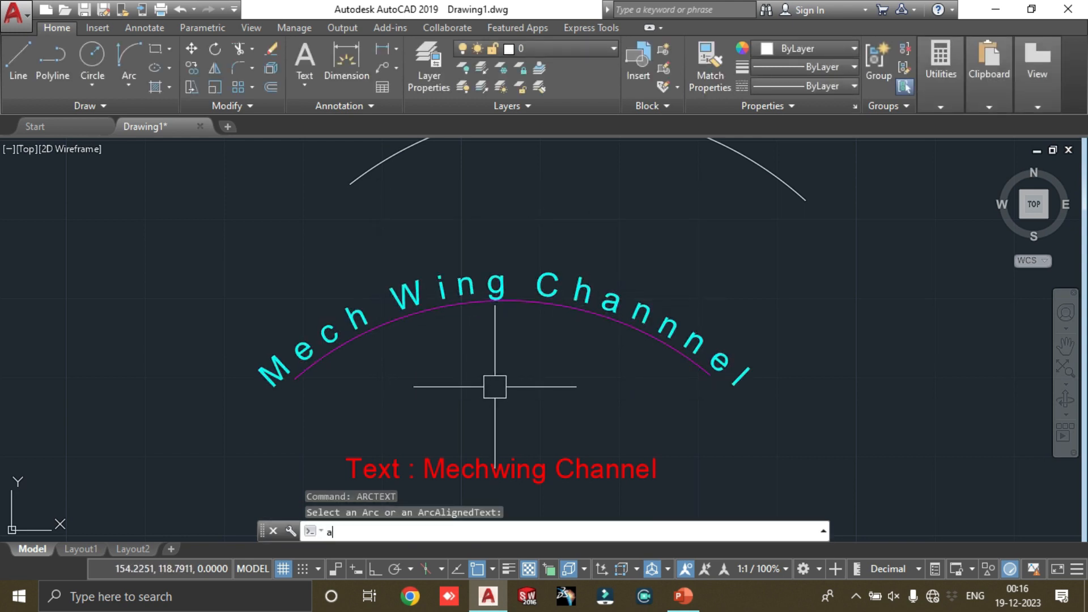
{"action": "type", "text": "ctext"}
{"action": "key", "text": "Return"}
{"action": "left_click", "coordinate": [474, 275]}
{"action": "left_click", "coordinate": [486, 243]}
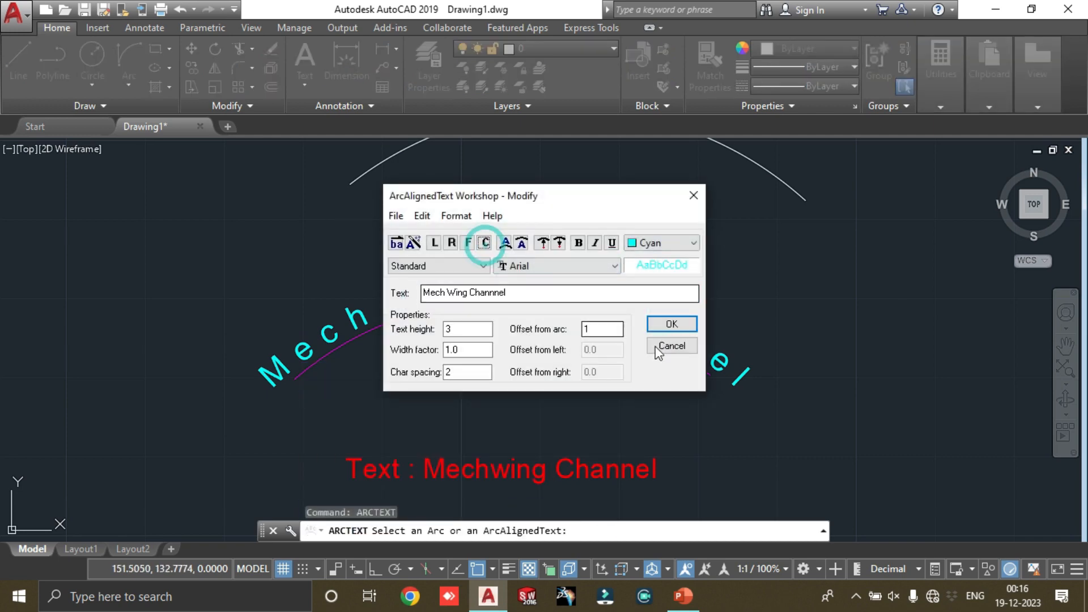
{"action": "left_click", "coordinate": [672, 324]}
{"action": "left_click", "coordinate": [499, 292]}
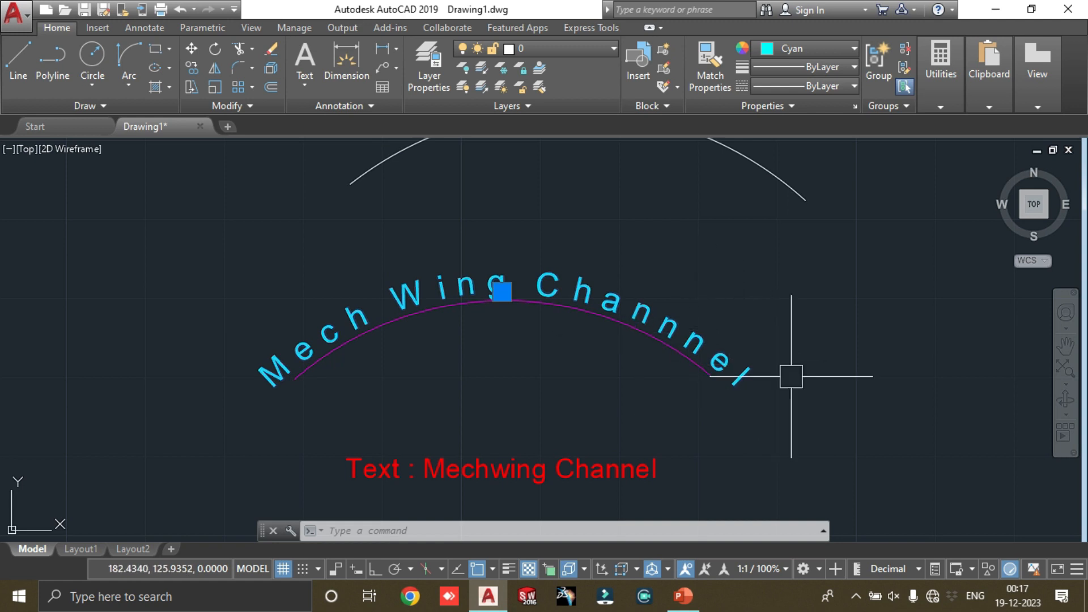
Step: Modify the cyan arc-aligned text with ARCTEXT, setting its character spacing to 0
{"action": "key", "text": "Escape"}
{"action": "type", "text": "ar"}
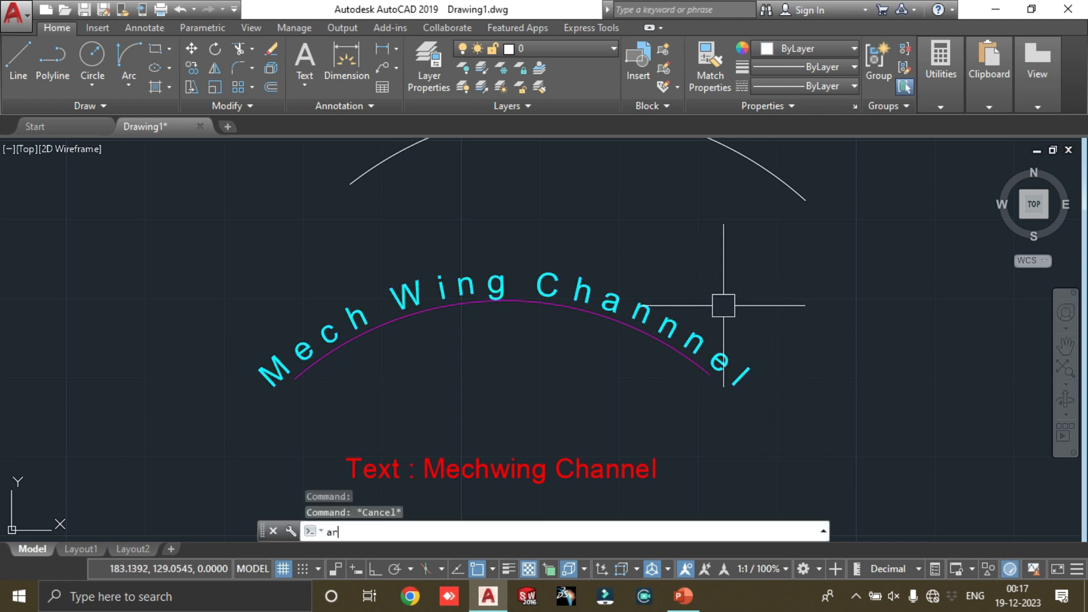
{"action": "type", "text": "ct"}
{"action": "key", "text": "Return"}
{"action": "left_click", "coordinate": [490, 286]}
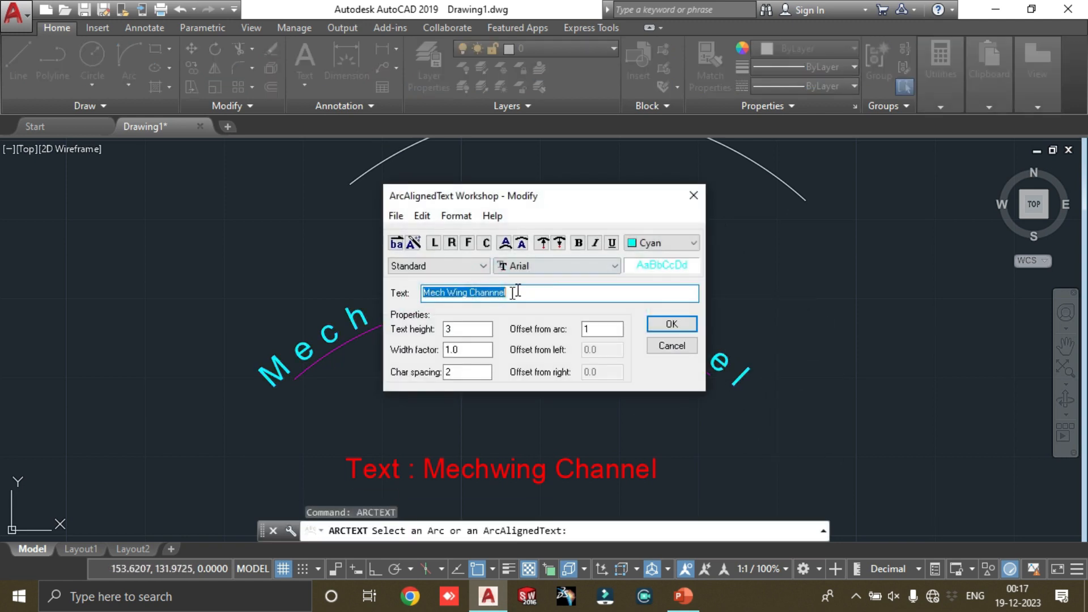
{"action": "double_click", "coordinate": [476, 373]}
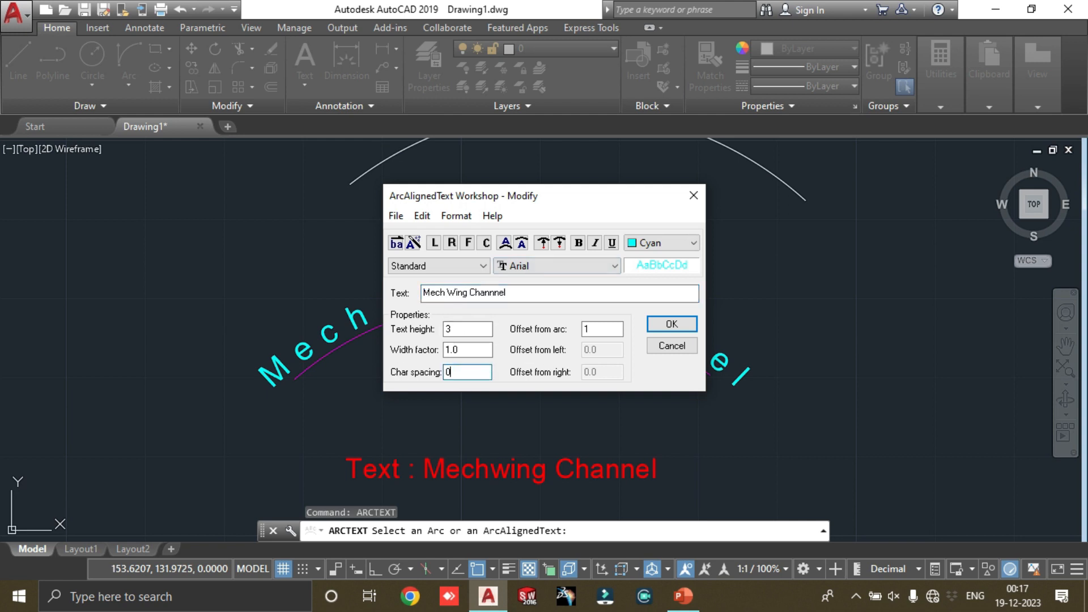
{"action": "key", "text": "Return"}
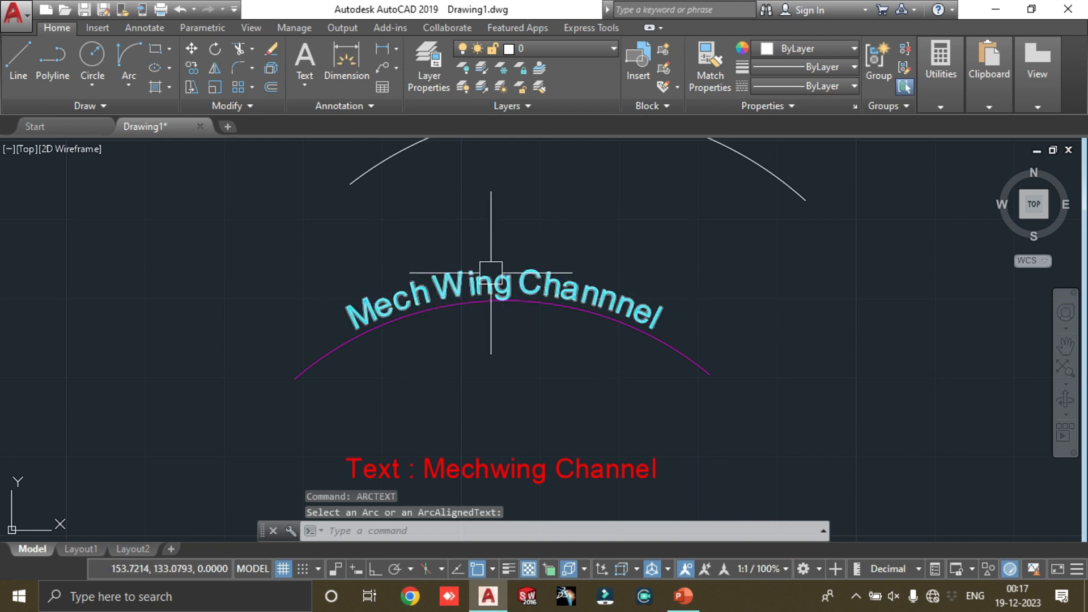
Step: Delete the magenta arc beneath the cyan arc-aligned text
{"action": "scroll", "coordinate": [491, 271], "scroll_direction": "down", "scroll_amount": 4}
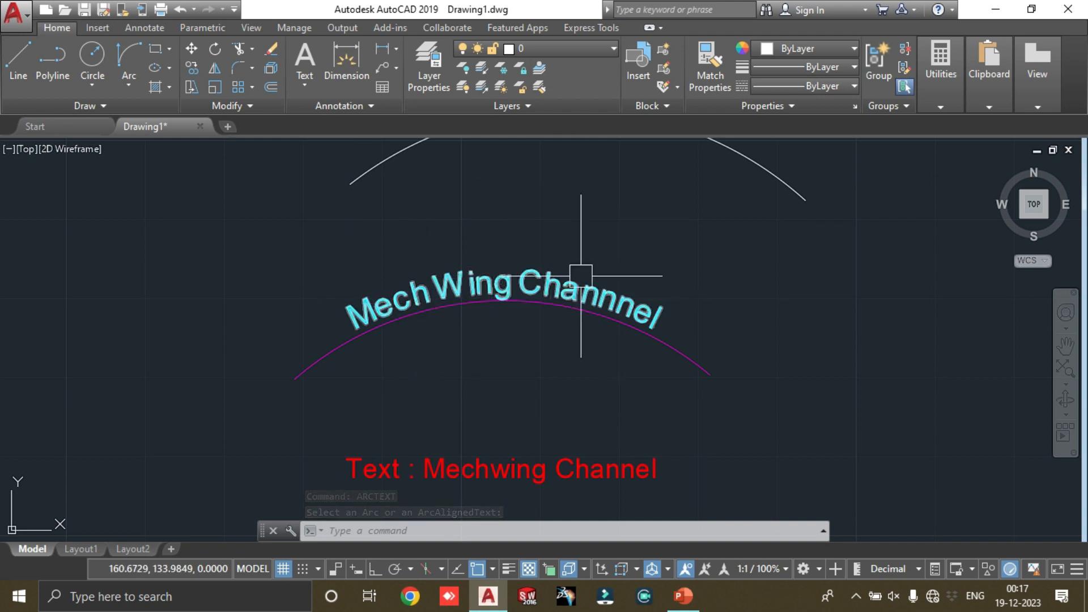
{"action": "left_click", "coordinate": [615, 303]}
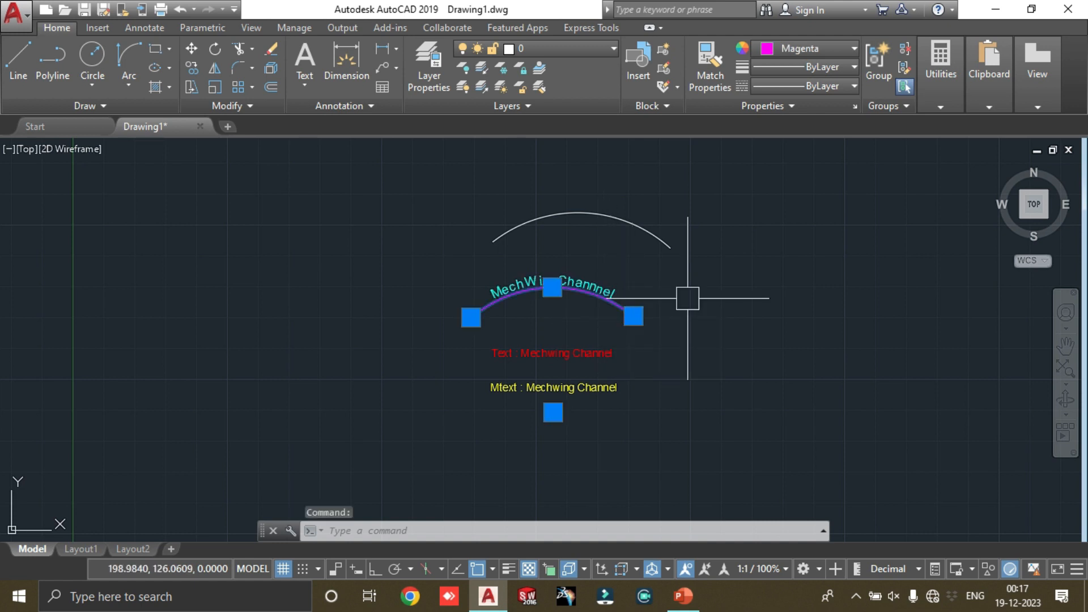
{"action": "key", "text": "Delete"}
{"action": "key", "text": "Escape"}
{"action": "key", "text": "Escape"}
{"action": "scroll", "coordinate": [669, 226], "scroll_direction": "up", "scroll_amount": 3}
{"action": "scroll", "coordinate": [607, 370], "scroll_direction": "down", "scroll_amount": 6}
{"action": "scroll", "coordinate": [613, 417], "scroll_direction": "up", "scroll_amount": 6}
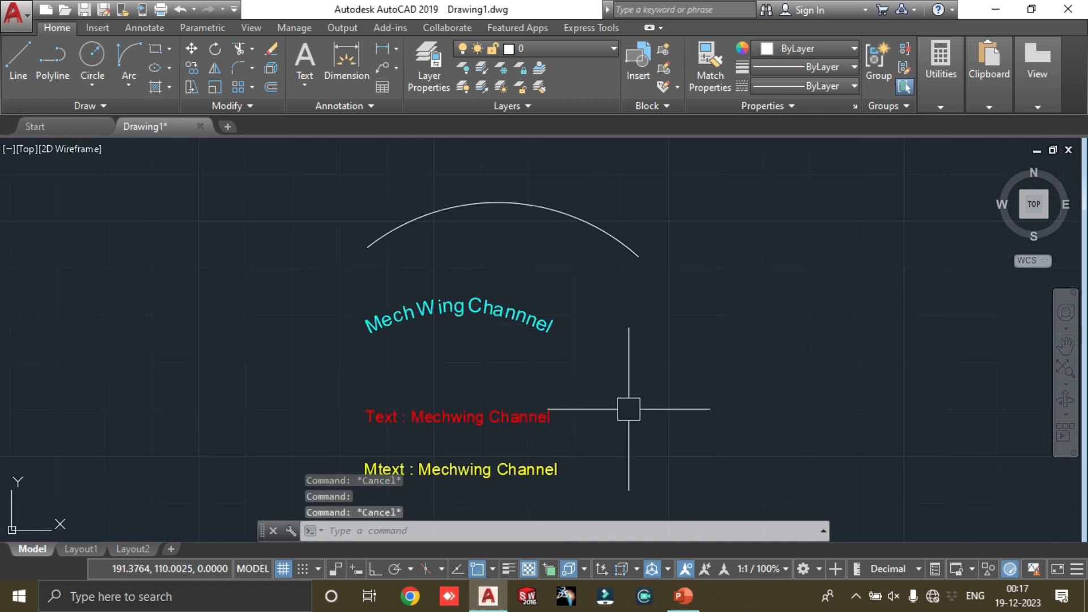
Step: Switch to PowerPoint to review the slide's list of Express Tools text commands, and return to the AutoCAD drawing
{"action": "left_click", "coordinate": [697, 602]}
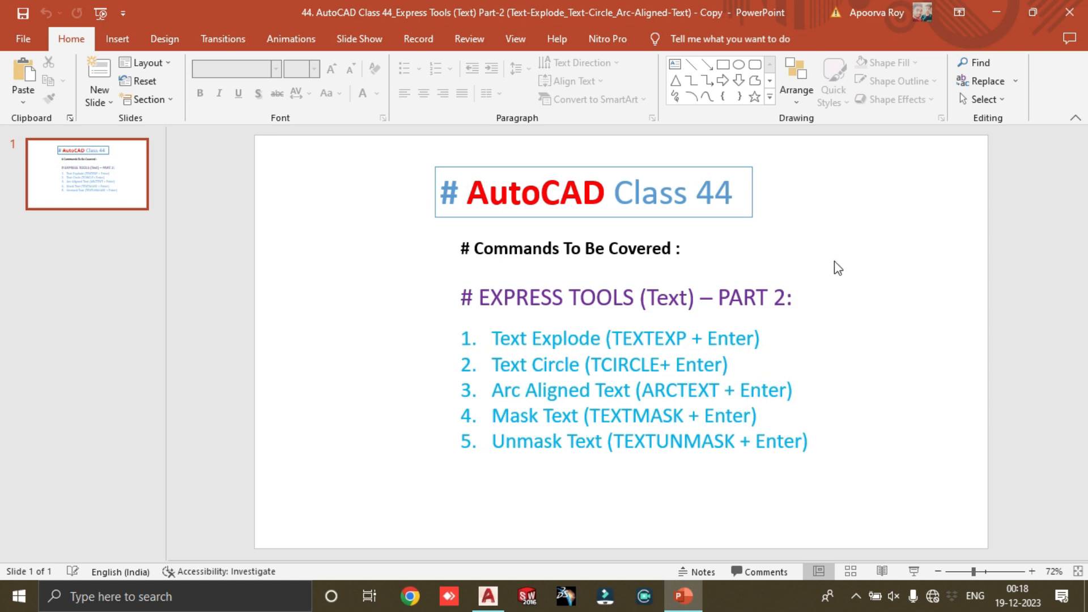
{"action": "left_click", "coordinate": [996, 12]}
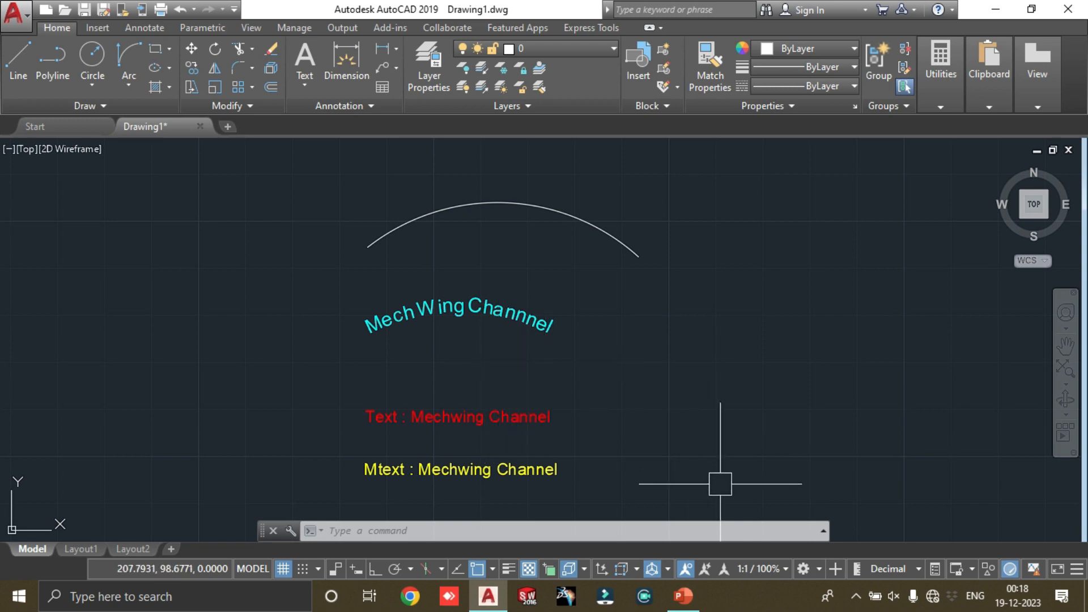
{"action": "left_click", "coordinate": [684, 596]}
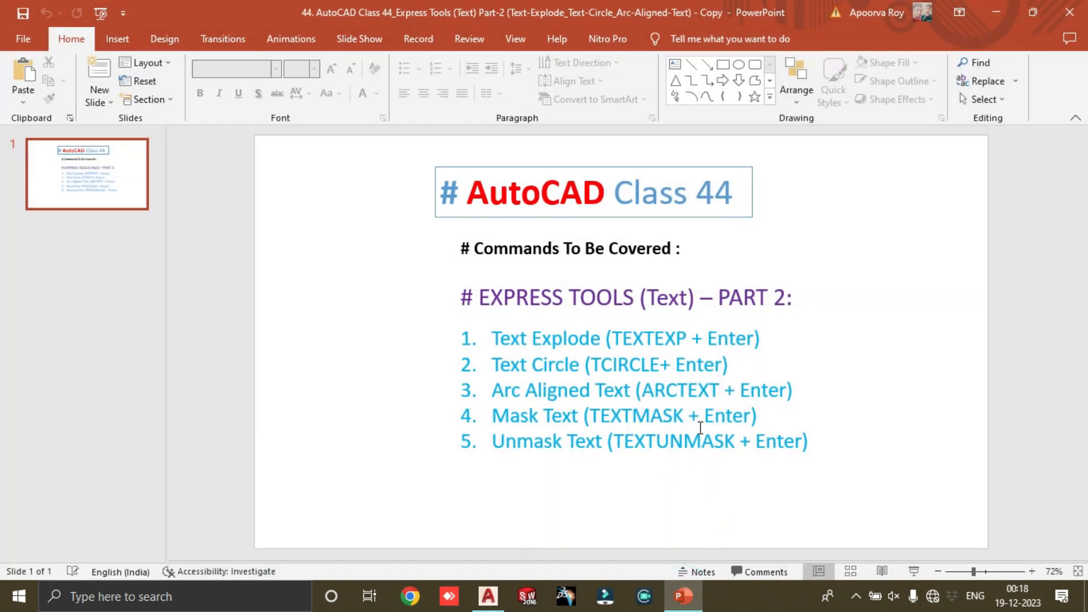
{"action": "left_click", "coordinate": [995, 12]}
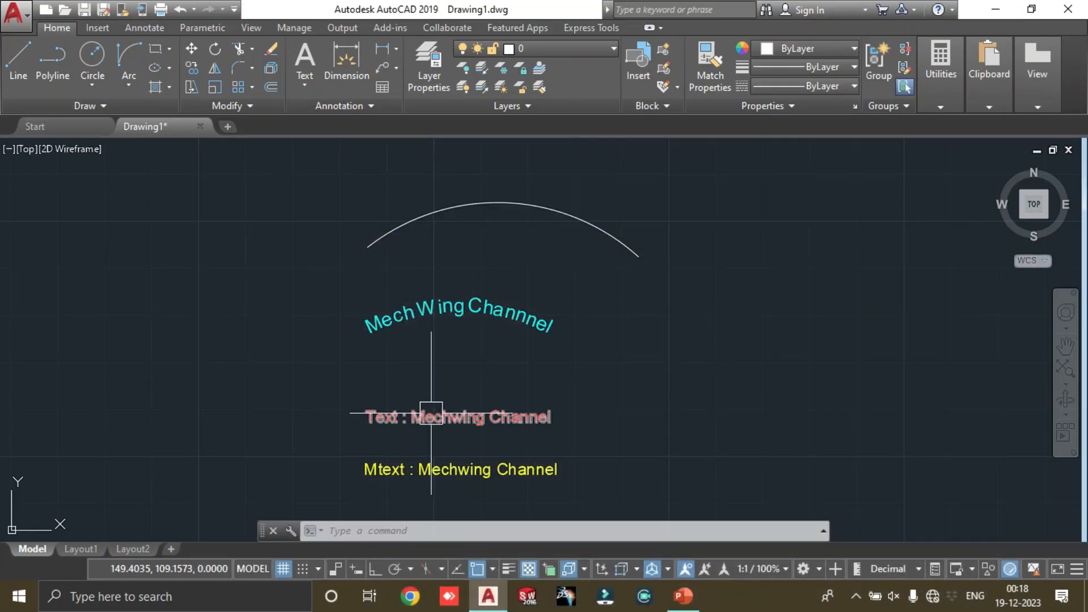
{"action": "left_click", "coordinate": [452, 470]}
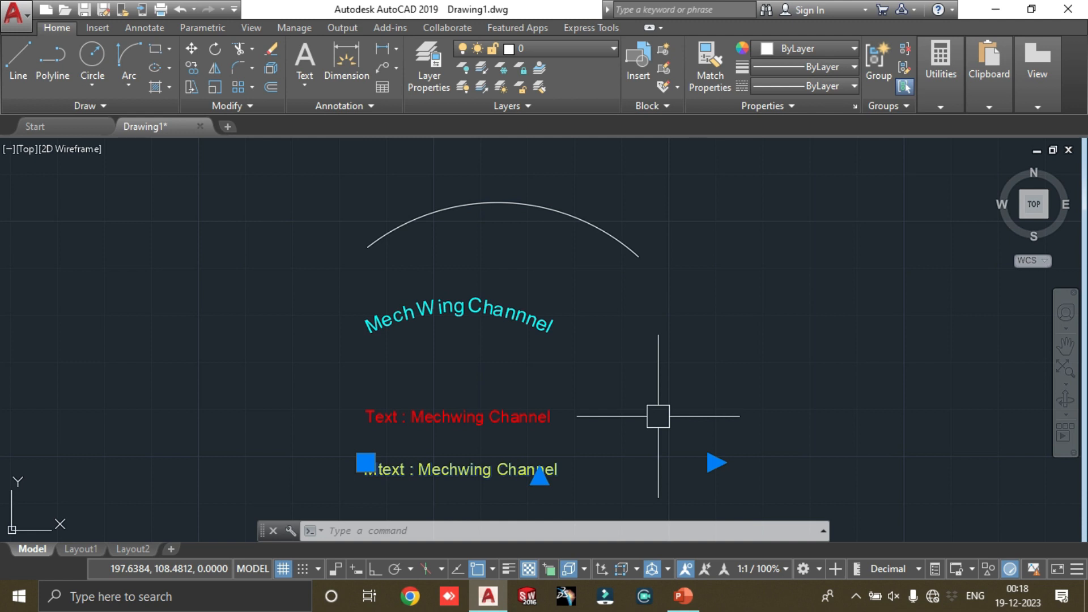
{"action": "key", "text": "Escape"}
{"action": "key", "text": "Escape"}
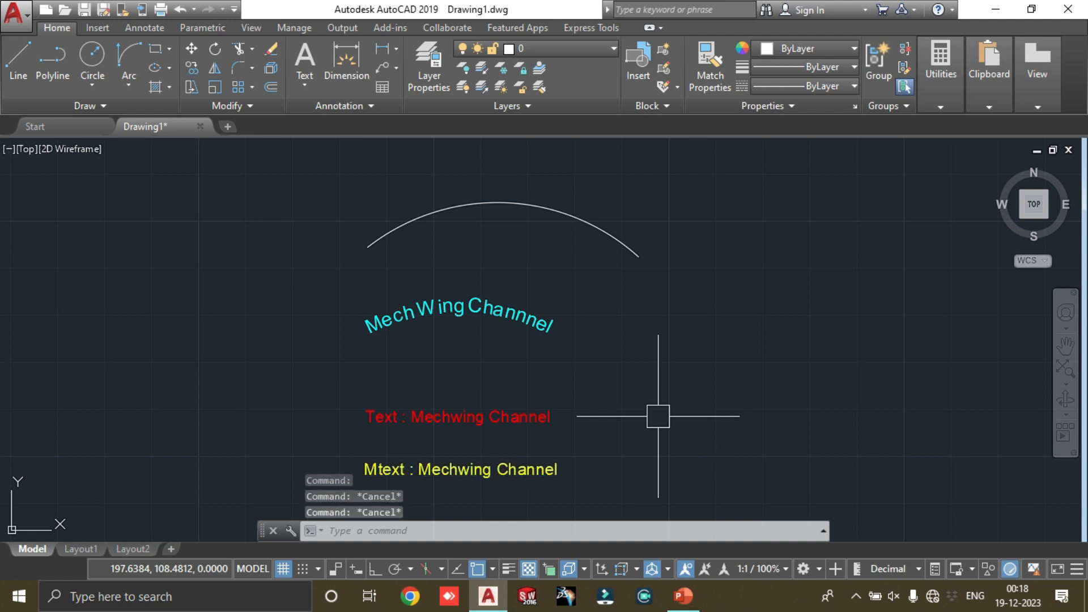
Step: Start the TEXTMASK command and set the mask offset factor to 0.5
{"action": "type", "text": "textm"}
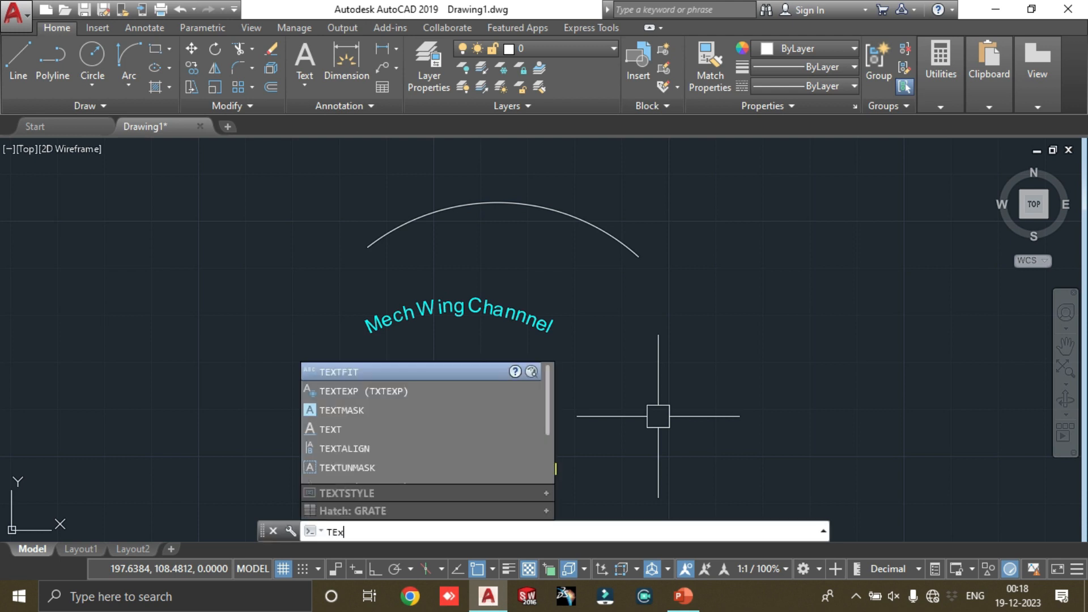
{"action": "key", "text": "Return"}
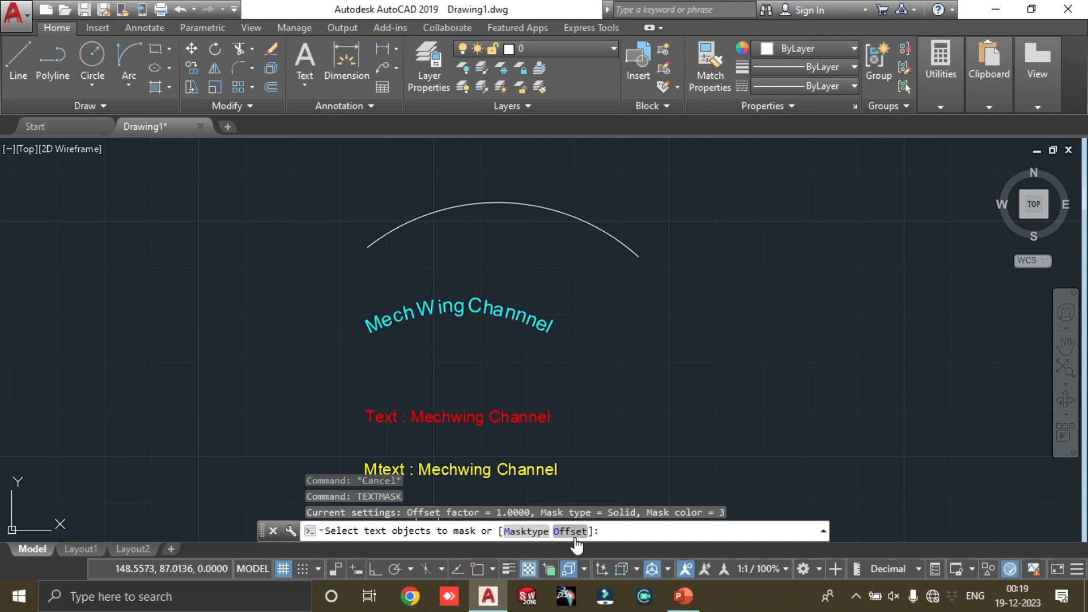
{"action": "left_click", "coordinate": [574, 531]}
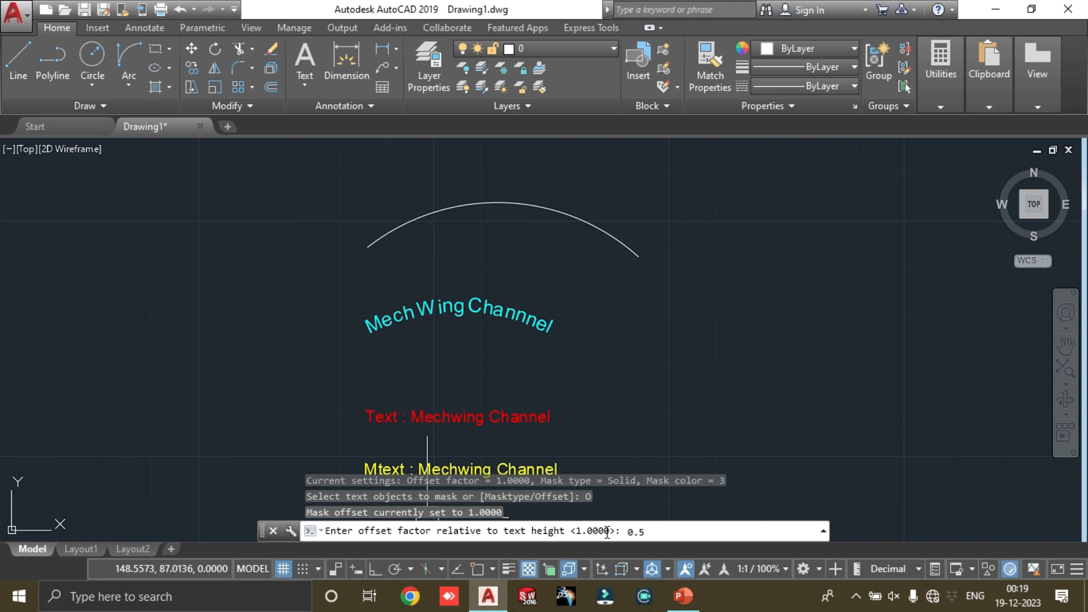
{"action": "key", "text": "Return"}
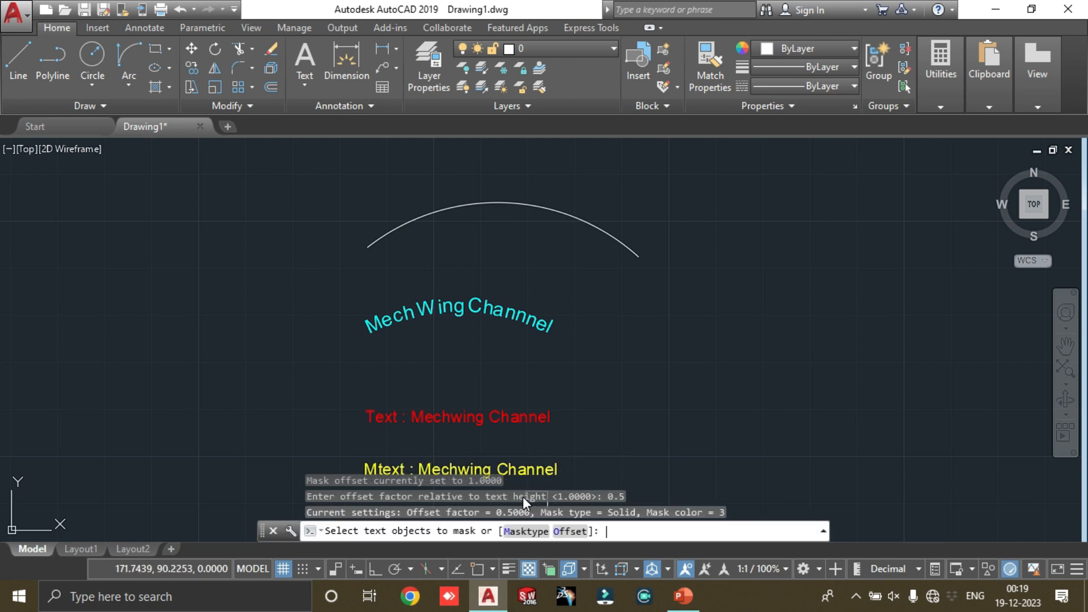
Step: Set the mask type to Wipeout and mask the yellow "Mtext : Mechwing Channel" text
{"action": "left_click", "coordinate": [518, 531]}
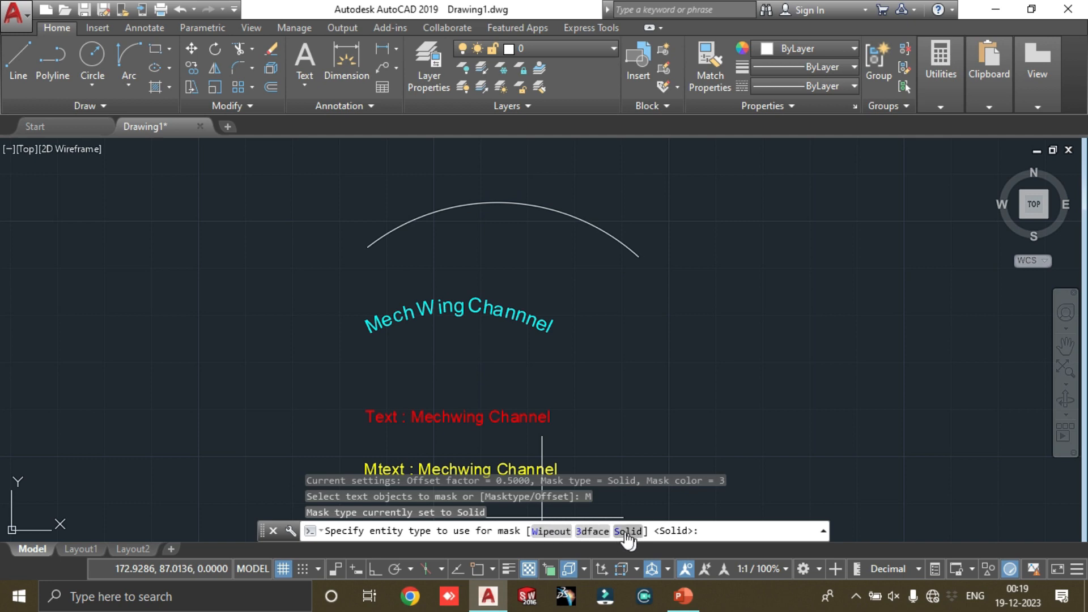
{"action": "scroll", "coordinate": [502, 504], "scroll_direction": "up", "scroll_amount": 6}
{"action": "scroll", "coordinate": [289, 359], "scroll_direction": "down", "scroll_amount": 4}
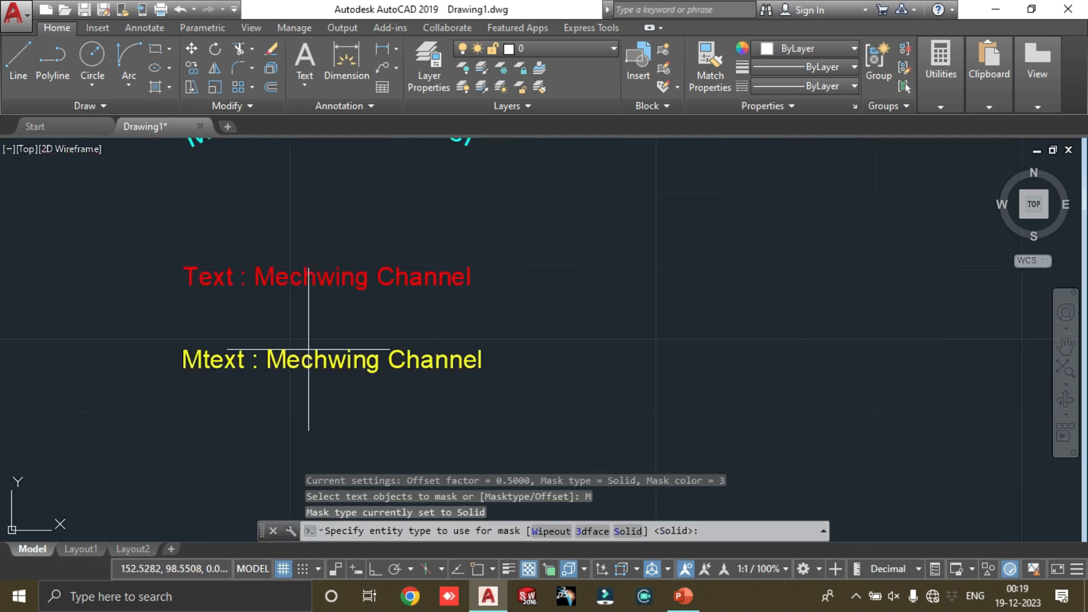
{"action": "scroll", "coordinate": [165, 340], "scroll_direction": "up", "scroll_amount": 2}
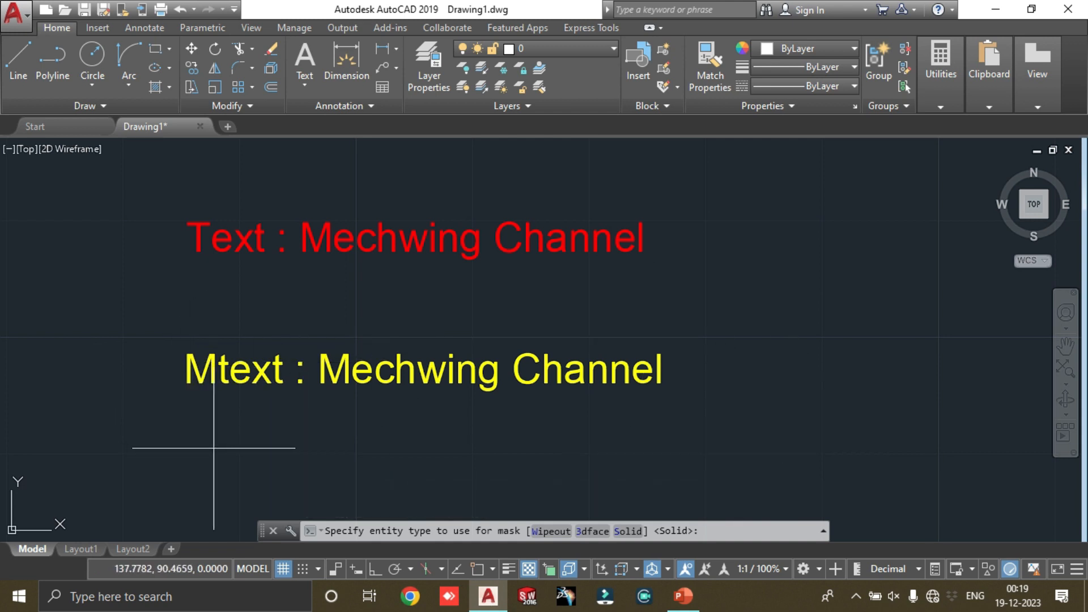
{"action": "scroll", "coordinate": [351, 362], "scroll_direction": "up", "scroll_amount": 4}
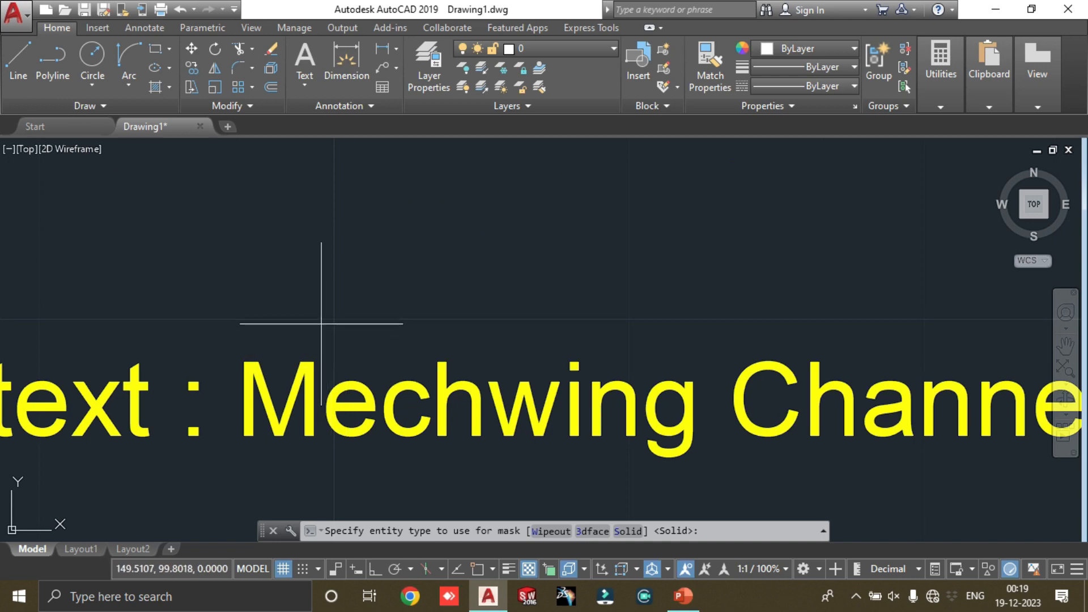
{"action": "scroll", "coordinate": [273, 369], "scroll_direction": "down", "scroll_amount": 4}
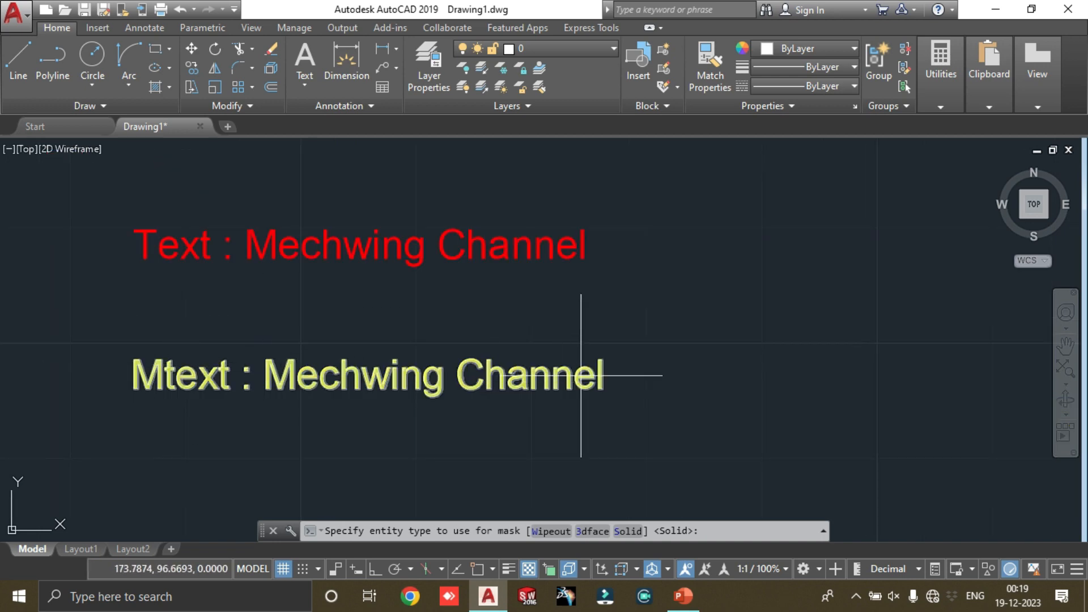
{"action": "scroll", "coordinate": [561, 376], "scroll_direction": "up", "scroll_amount": 4}
{"action": "scroll", "coordinate": [578, 391], "scroll_direction": "down", "scroll_amount": 4}
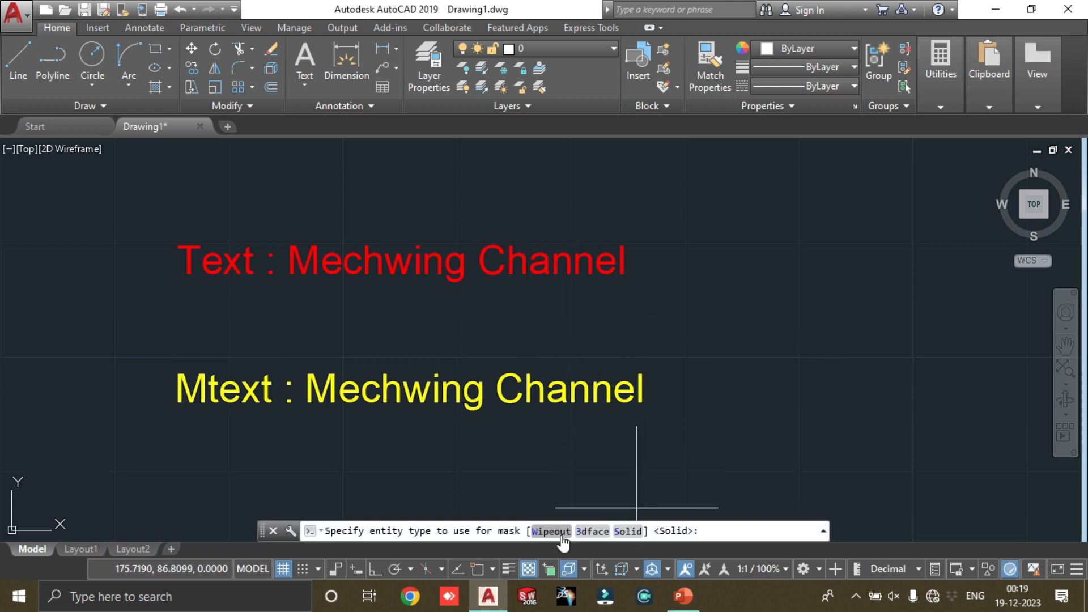
{"action": "left_click", "coordinate": [562, 535]}
{"action": "left_click", "coordinate": [584, 396]}
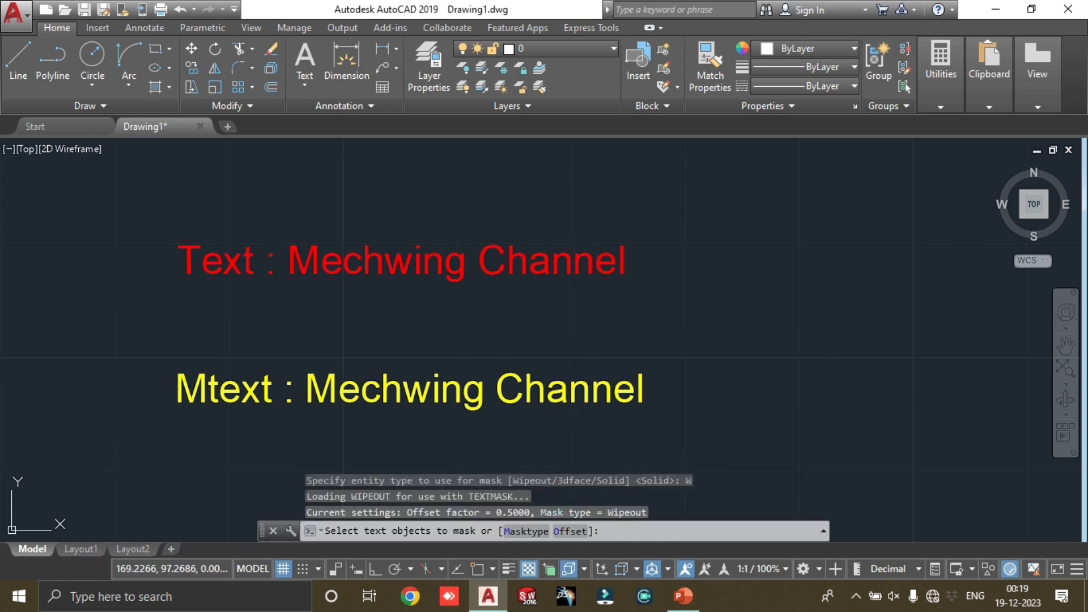
{"action": "key", "text": "Return"}
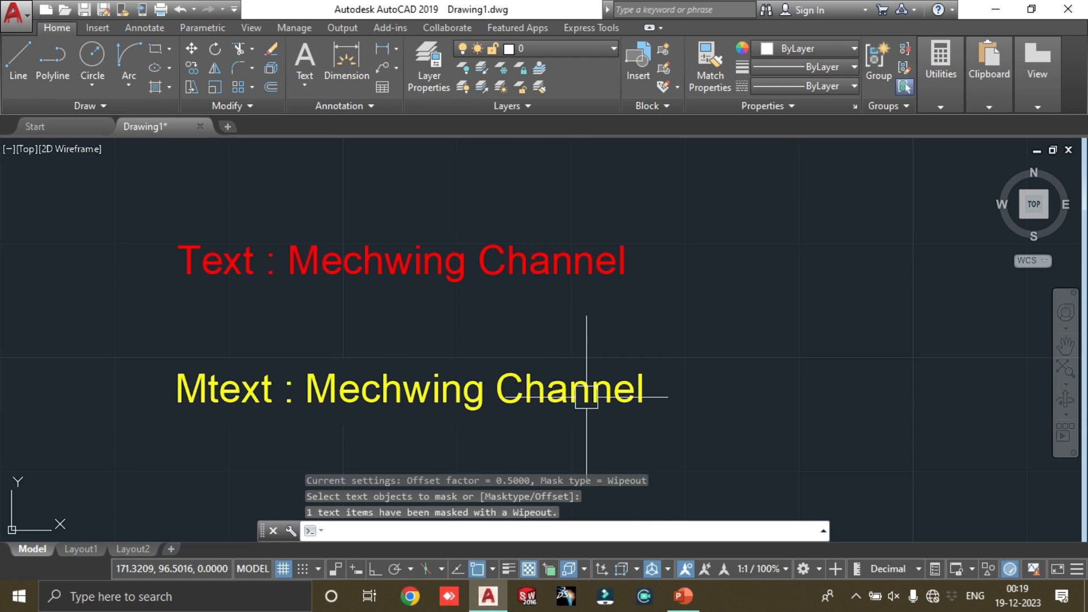
Step: Examine the wipeout mask and its boundary around the yellow Mtext up close
{"action": "scroll", "coordinate": [161, 384], "scroll_direction": "up", "scroll_amount": 2}
{"action": "scroll", "coordinate": [477, 352], "scroll_direction": "down", "scroll_amount": 1}
{"action": "scroll", "coordinate": [454, 261], "scroll_direction": "up", "scroll_amount": 3}
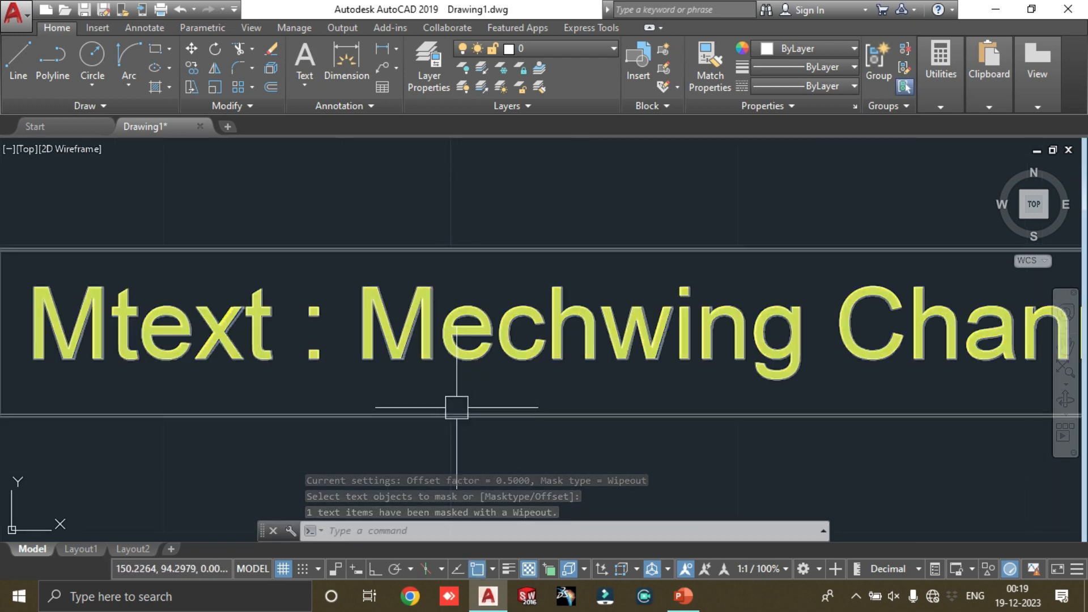
{"action": "scroll", "coordinate": [497, 263], "scroll_direction": "down", "scroll_amount": 3}
{"action": "scroll", "coordinate": [792, 297], "scroll_direction": "up", "scroll_amount": 3}
{"action": "scroll", "coordinate": [792, 296], "scroll_direction": "down", "scroll_amount": 3}
{"action": "mouse_move", "coordinate": [535, 295]}
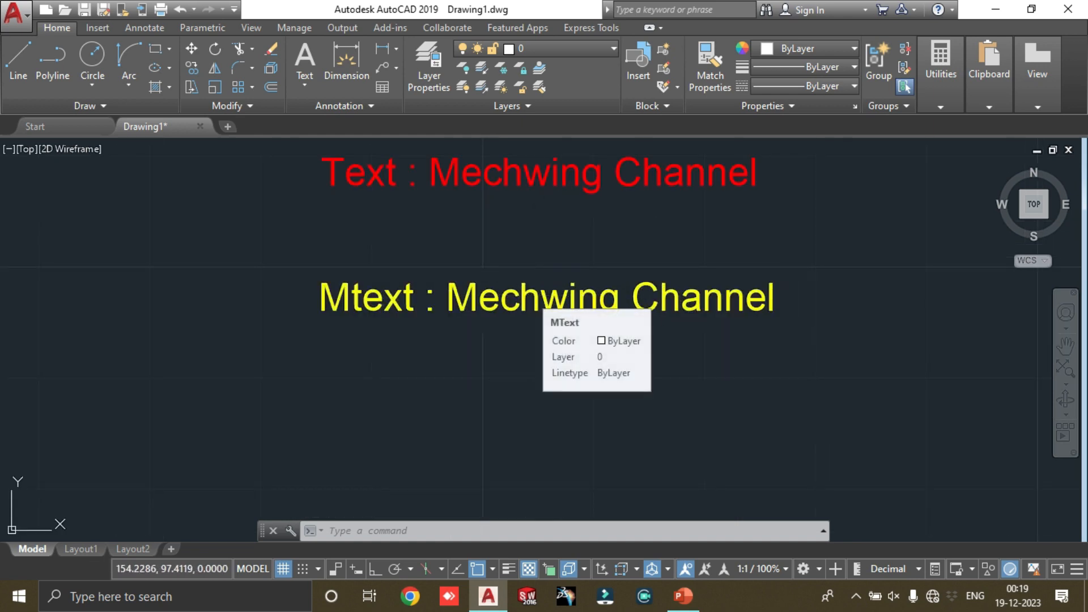
Step: Undo the wipeout mask on the yellow Mtext and check the text by selecting it
{"action": "key", "text": "ctrl+z"}
{"action": "key", "text": "ctrl+z"}
{"action": "scroll", "coordinate": [594, 292], "scroll_direction": "down", "scroll_amount": 3}
{"action": "scroll", "coordinate": [562, 346], "scroll_direction": "up", "scroll_amount": 3}
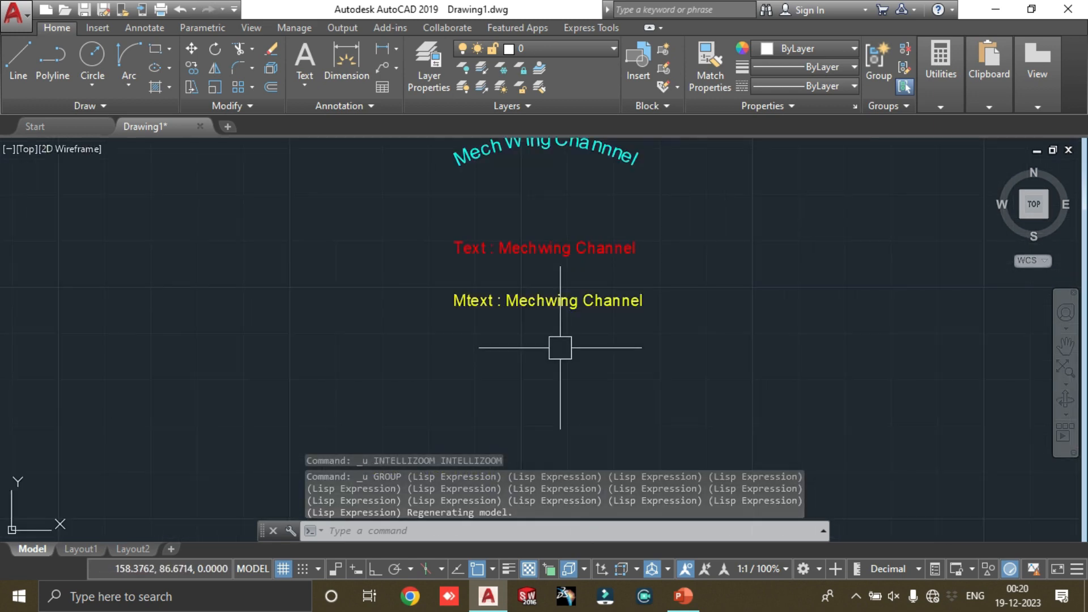
{"action": "left_click", "coordinate": [568, 304]}
{"action": "scroll", "coordinate": [515, 303], "scroll_direction": "up", "scroll_amount": 3}
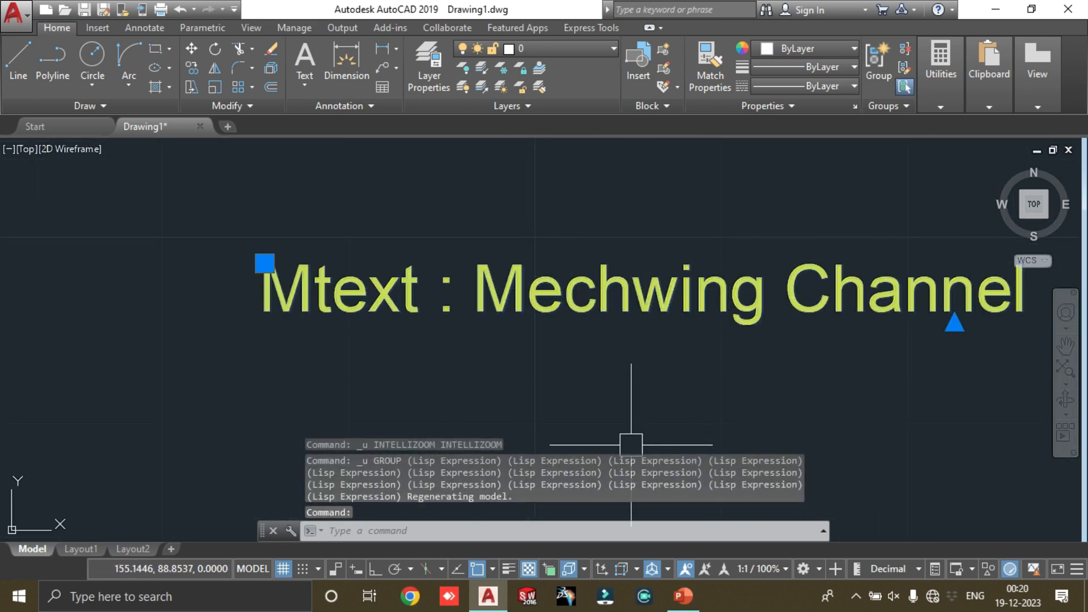
{"action": "key", "text": "Escape"}
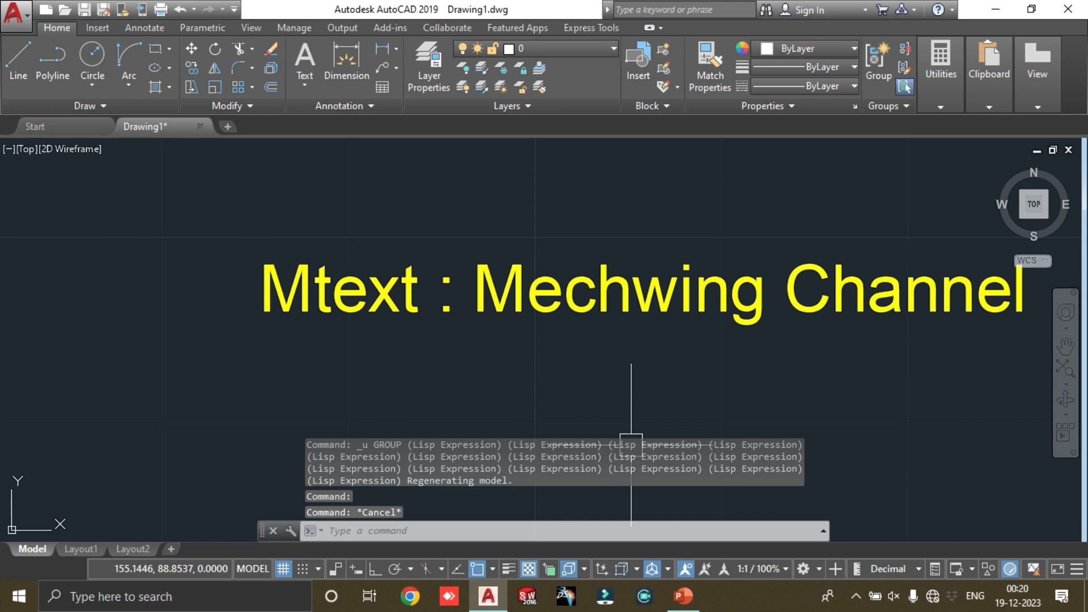
Step: Mask the yellow "Mtext : Mechwing Channel" text with TEXTMASK, using the Solid mask type in index color 182
{"action": "type", "text": "textmask"}
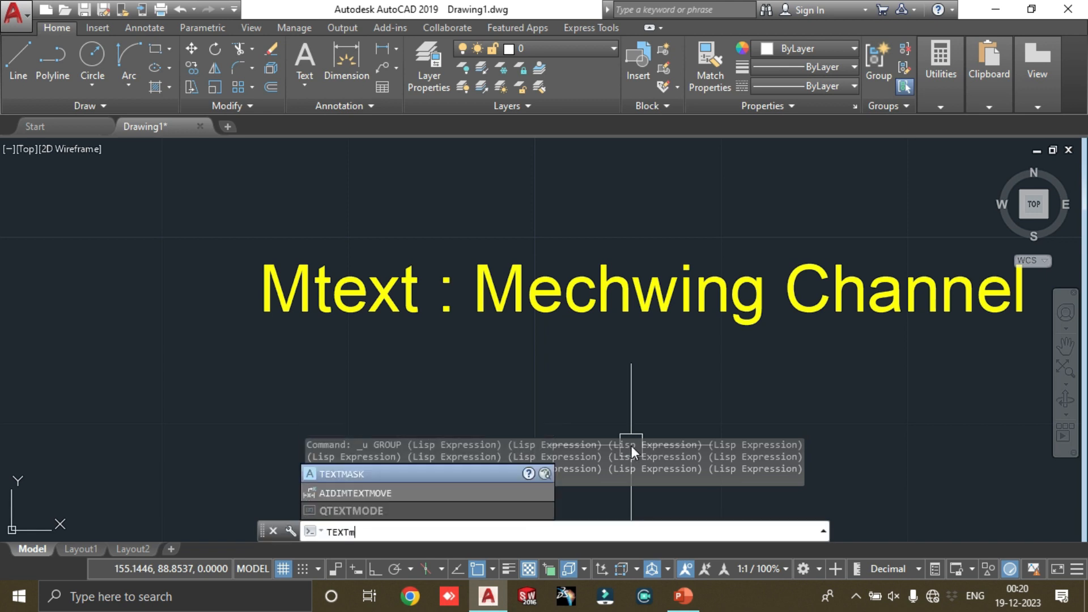
{"action": "key", "text": "Return"}
{"action": "left_click", "coordinate": [526, 533]}
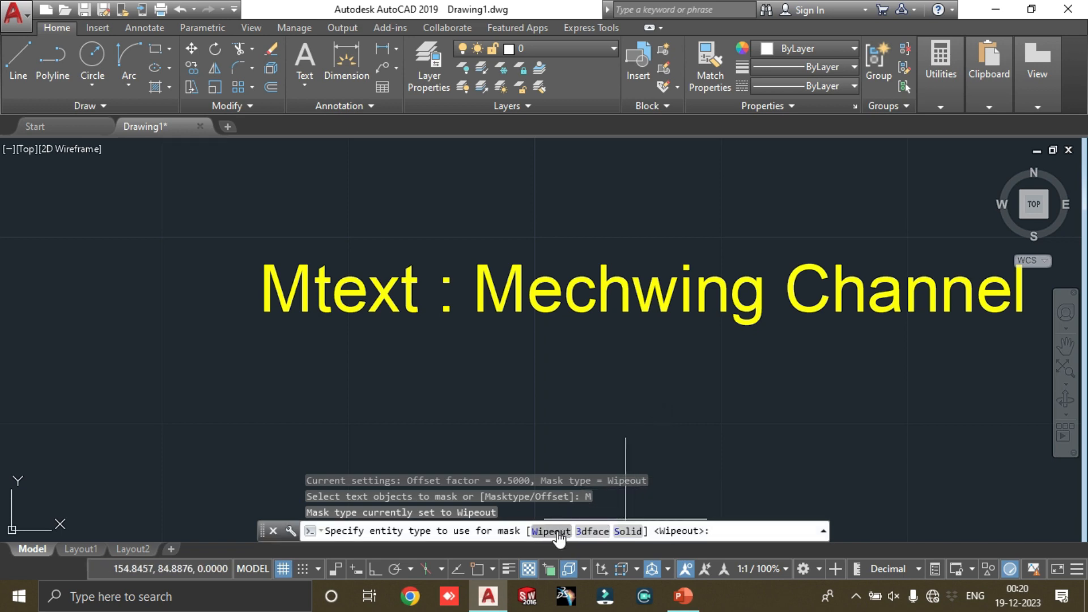
{"action": "left_click", "coordinate": [627, 531]}
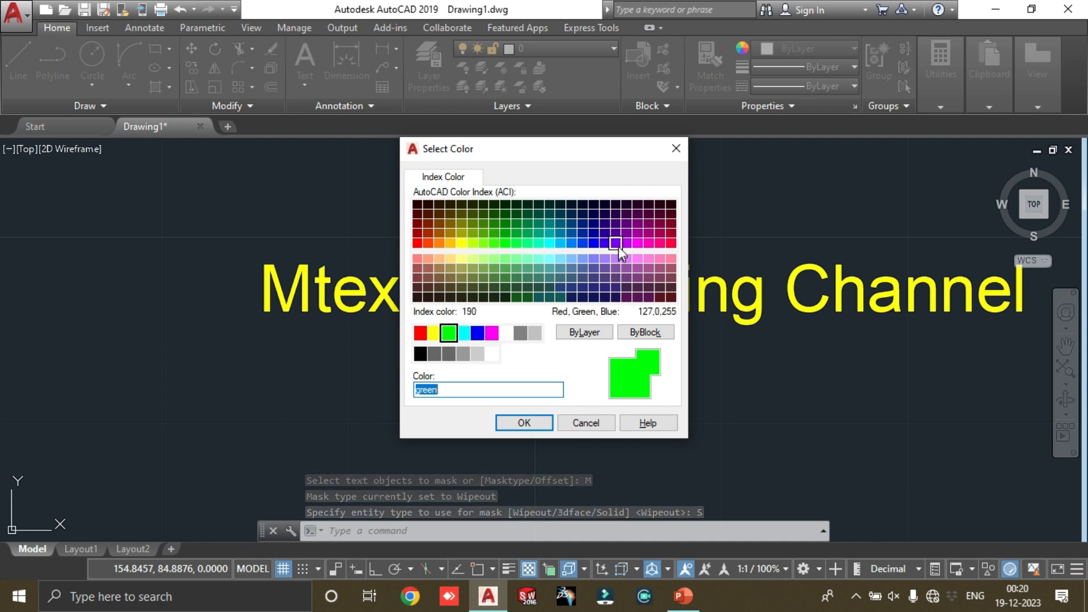
{"action": "left_click", "coordinate": [605, 233]}
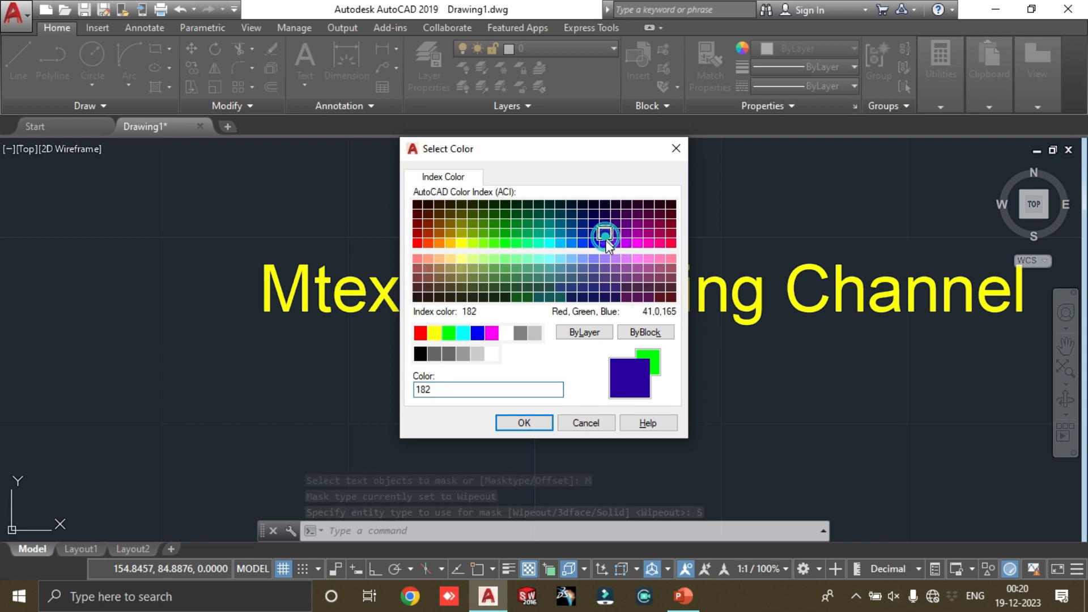
{"action": "left_click", "coordinate": [526, 423]}
{"action": "left_click", "coordinate": [631, 302]}
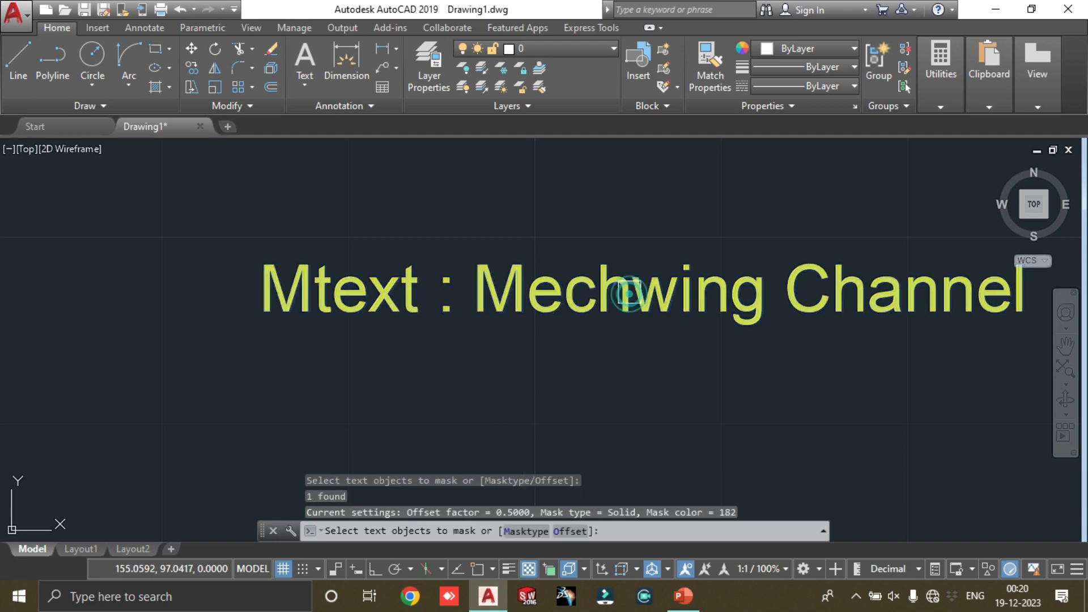
{"action": "key", "text": "Return"}
{"action": "scroll", "coordinate": [680, 294], "scroll_direction": "down", "scroll_amount": 5}
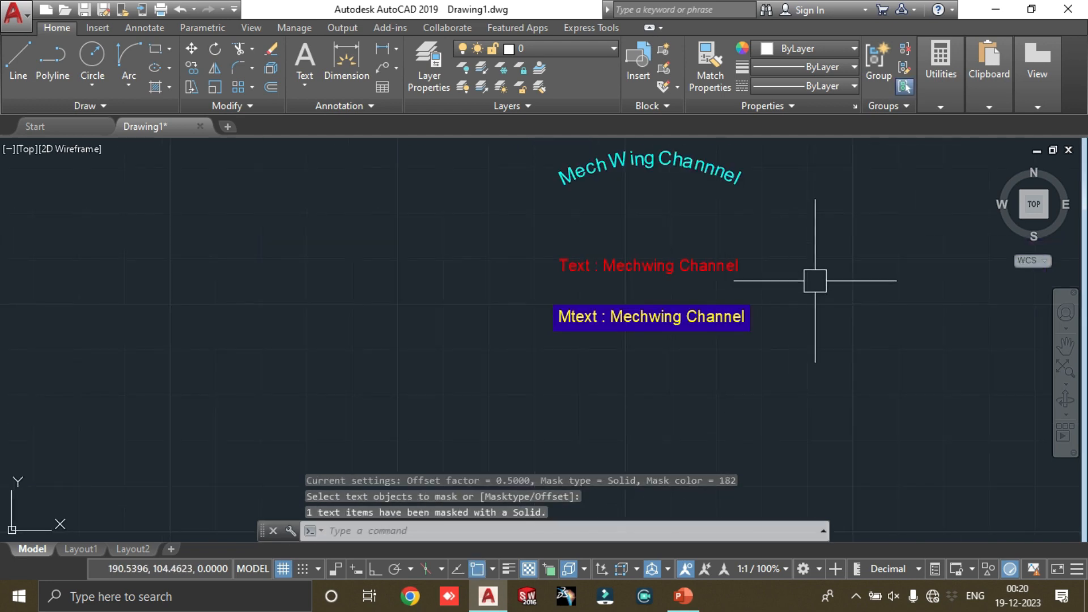
{"action": "scroll", "coordinate": [733, 302], "scroll_direction": "up", "scroll_amount": 4}
{"action": "scroll", "coordinate": [631, 333], "scroll_direction": "down", "scroll_amount": 5}
{"action": "scroll", "coordinate": [620, 311], "scroll_direction": "up", "scroll_amount": 3}
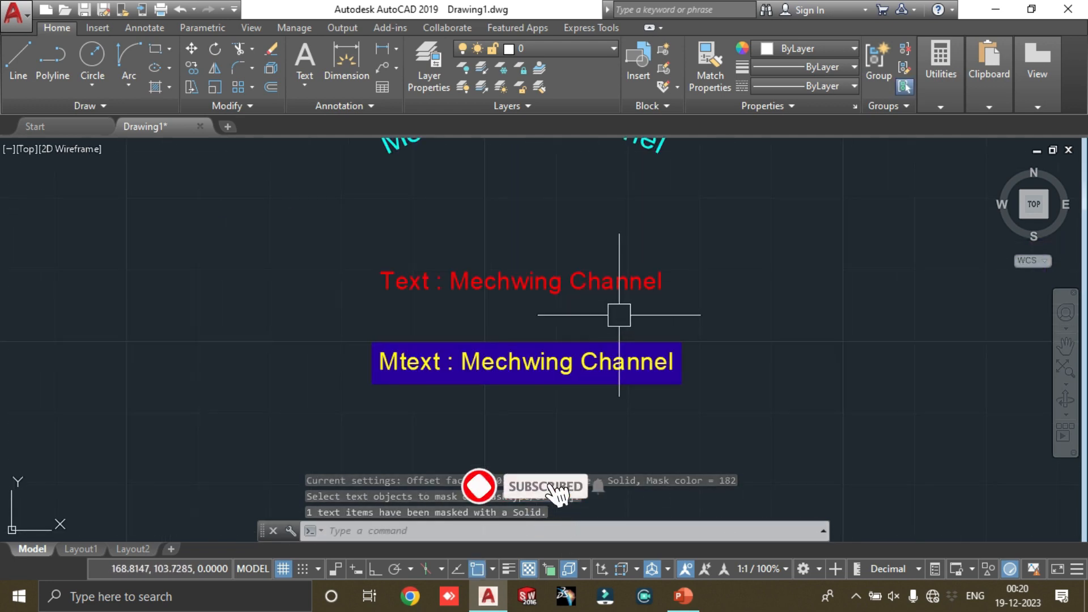
Step: Mask the yellow Mtext again with TEXTMASK, using an offset factor of 2
{"action": "type", "text": "TEXt"}
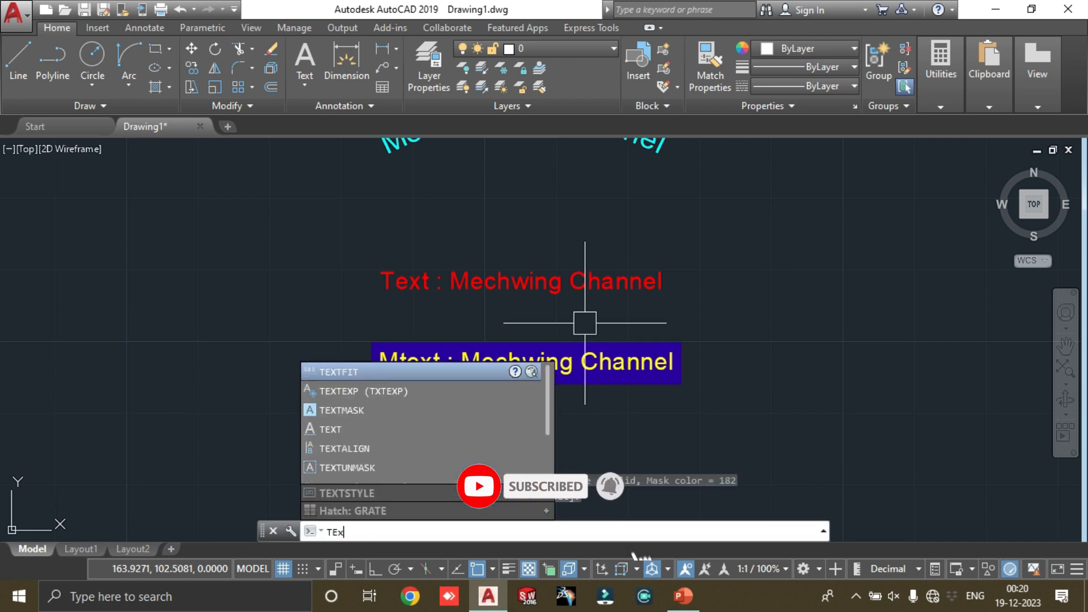
{"action": "type", "text": "m"}
{"action": "key", "text": "Return"}
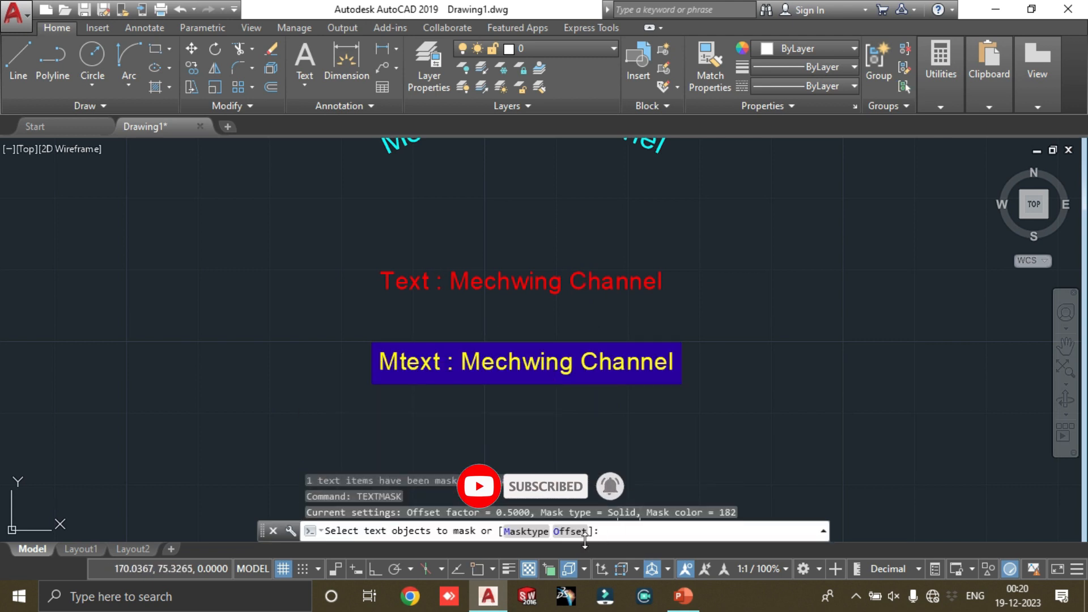
{"action": "left_click", "coordinate": [567, 532]}
{"action": "type", "text": "2"}
{"action": "key", "text": "Return"}
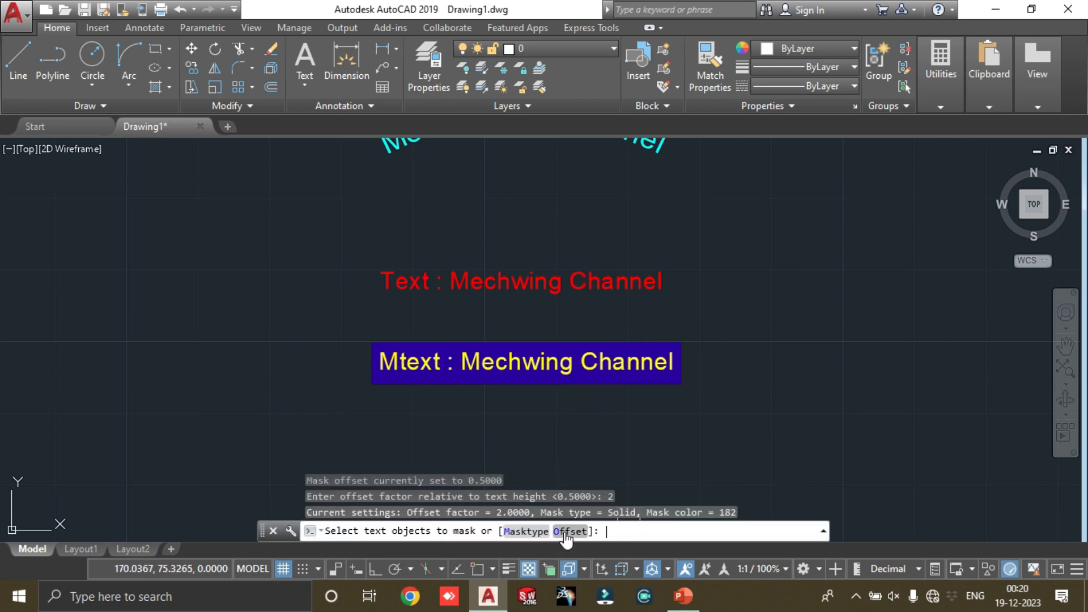
{"action": "left_click", "coordinate": [560, 355]}
{"action": "key", "text": "Return"}
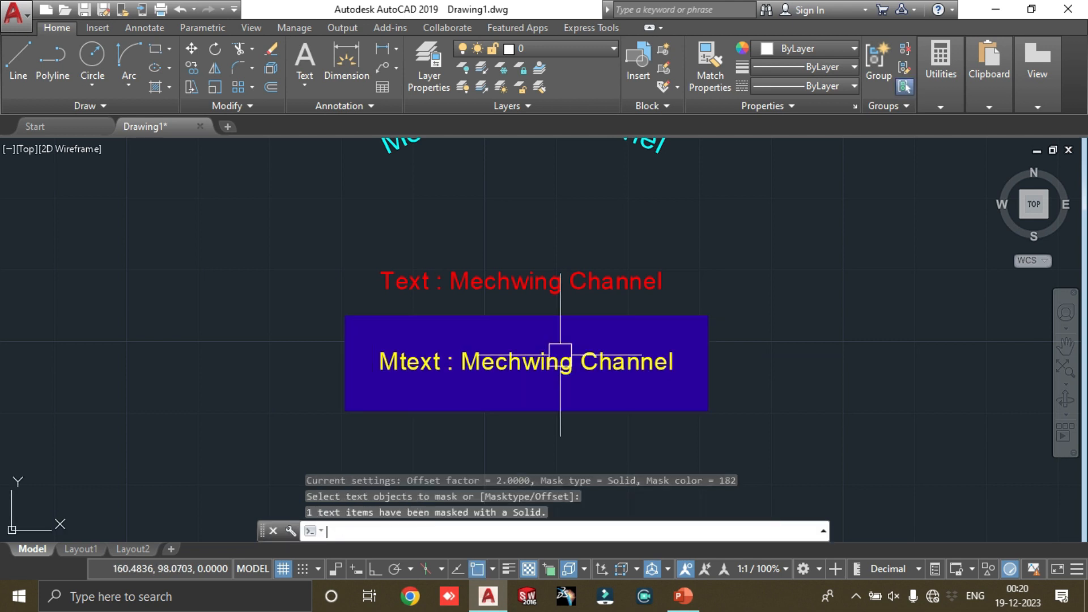
Step: Examine the enlarged solid mask around the yellow Mtext and check how it selects together with the text
{"action": "scroll", "coordinate": [648, 348], "scroll_direction": "down", "scroll_amount": 4}
{"action": "scroll", "coordinate": [561, 355], "scroll_direction": "up", "scroll_amount": 4}
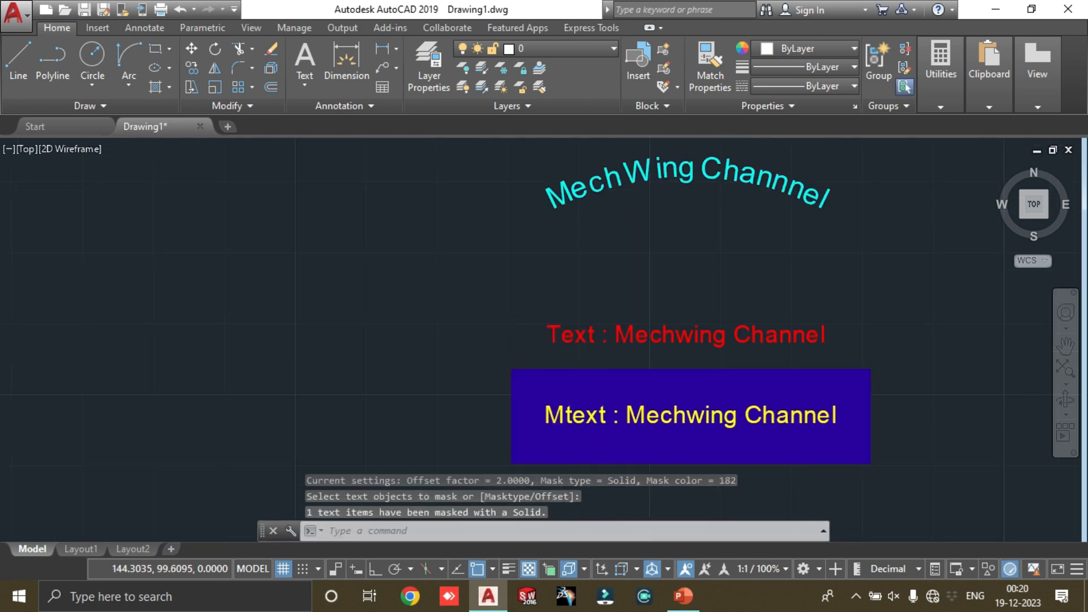
{"action": "scroll", "coordinate": [742, 389], "scroll_direction": "down", "scroll_amount": 4}
{"action": "scroll", "coordinate": [742, 389], "scroll_direction": "up", "scroll_amount": 4}
{"action": "scroll", "coordinate": [565, 357], "scroll_direction": "down", "scroll_amount": 2}
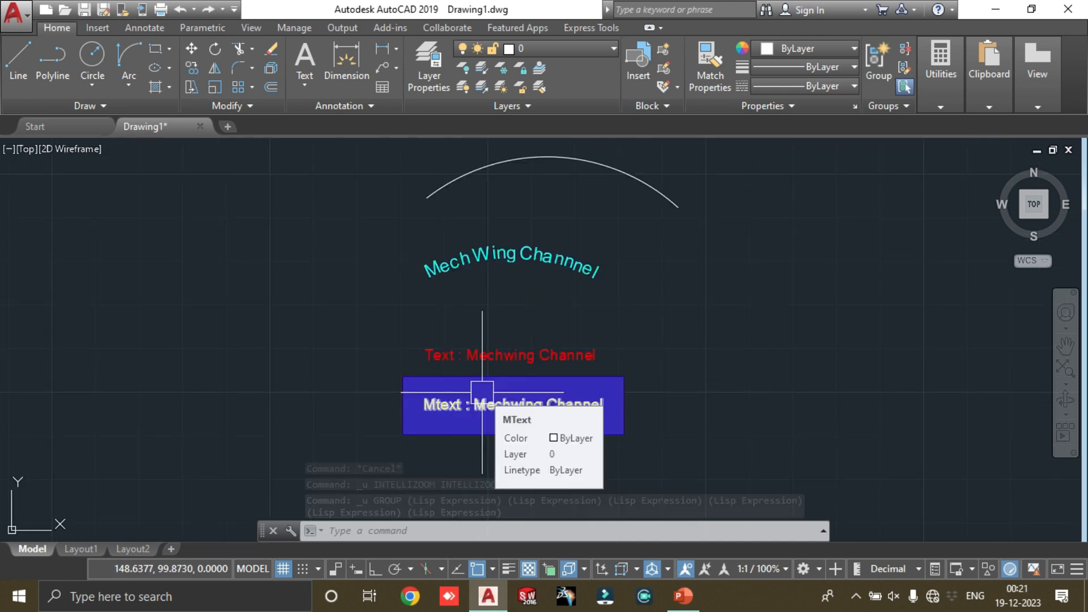
{"action": "left_click", "coordinate": [528, 399]}
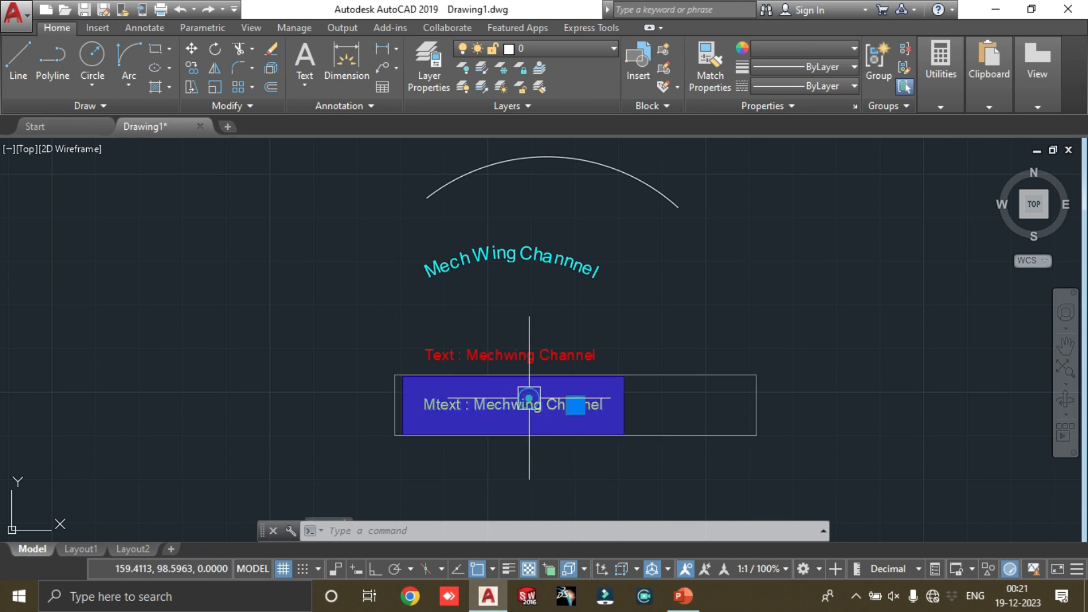
{"action": "key", "text": "Escape"}
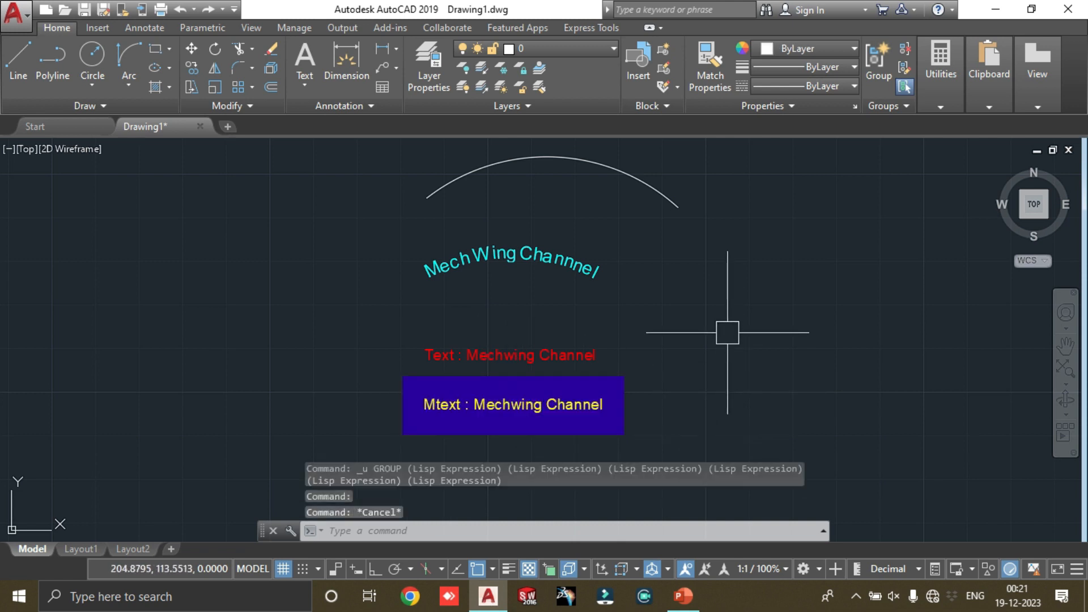
{"action": "left_click", "coordinate": [665, 371]}
{"action": "key", "text": "Escape"}
Step: Remove the solid mask from the yellow Mtext with TEXTUNMASK and check the text by selecting it
{"action": "type", "text": "textu"}
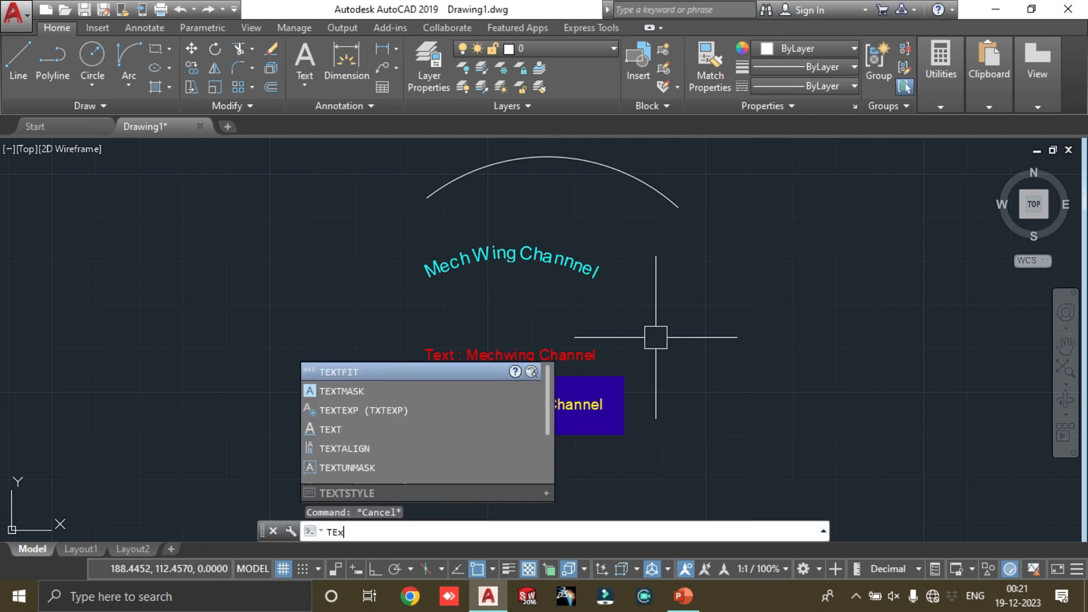
{"action": "key", "text": "Return"}
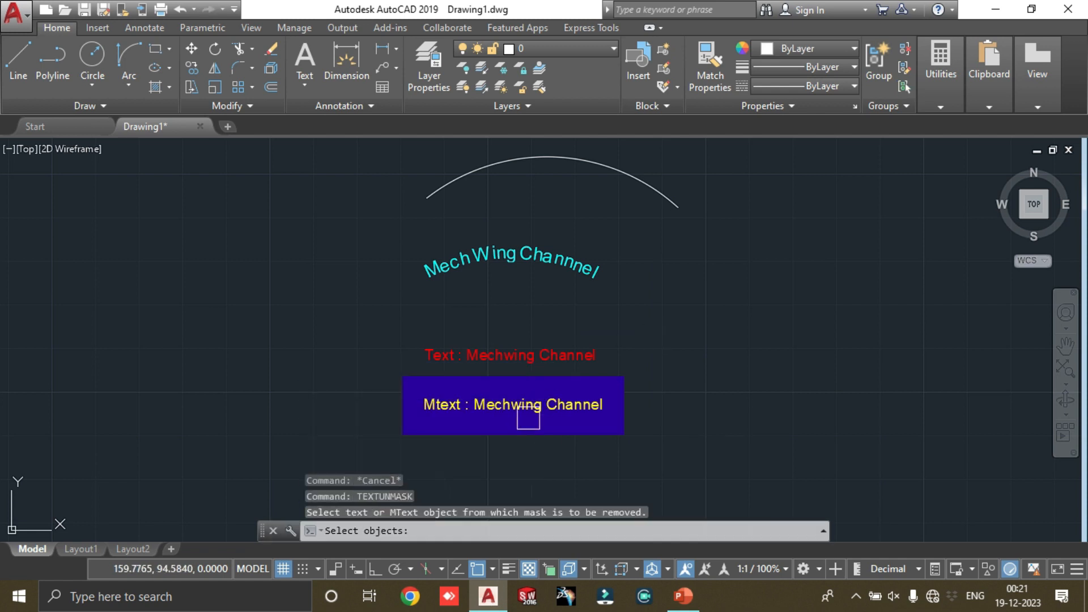
{"action": "left_click", "coordinate": [513, 405]}
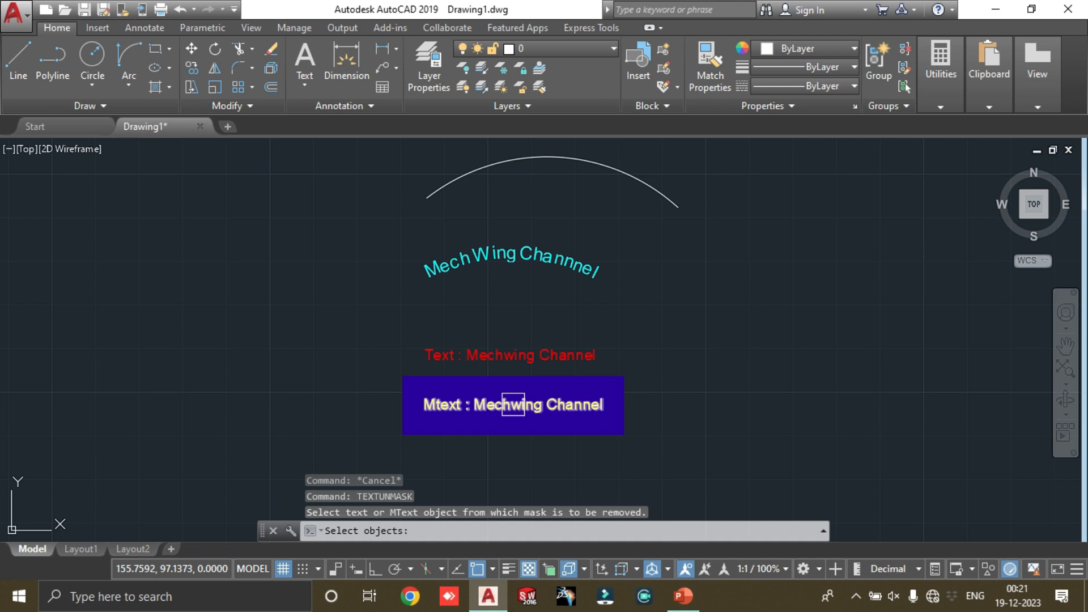
{"action": "left_click", "coordinate": [513, 404]}
{"action": "key", "text": "Return"}
{"action": "scroll", "coordinate": [510, 405], "scroll_direction": "up", "scroll_amount": 4}
{"action": "left_click", "coordinate": [510, 404]}
{"action": "scroll", "coordinate": [554, 372], "scroll_direction": "down", "scroll_amount": 2}
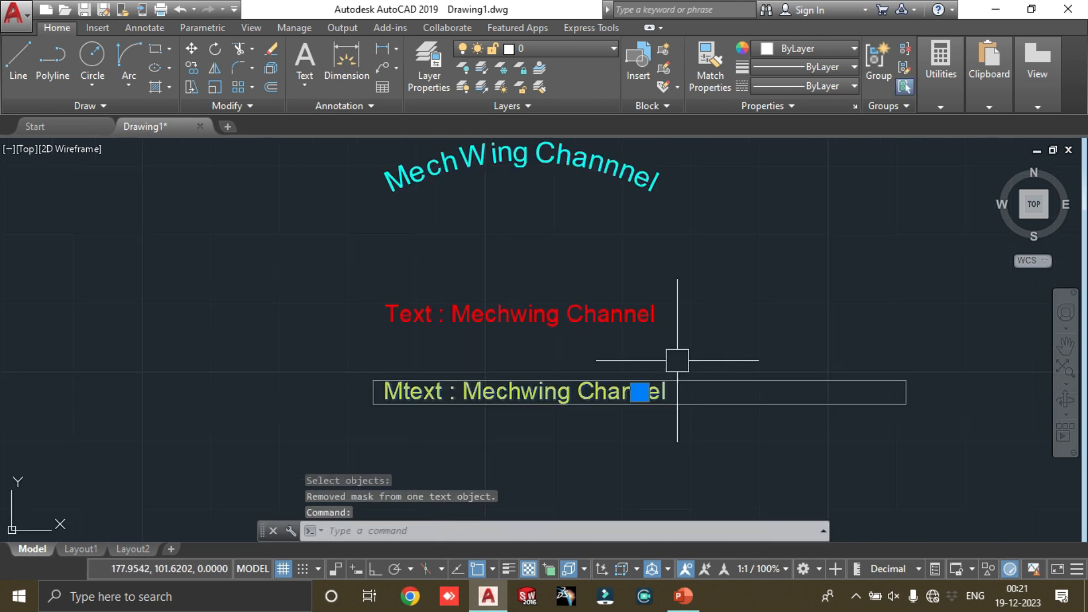
{"action": "key", "text": "Escape"}
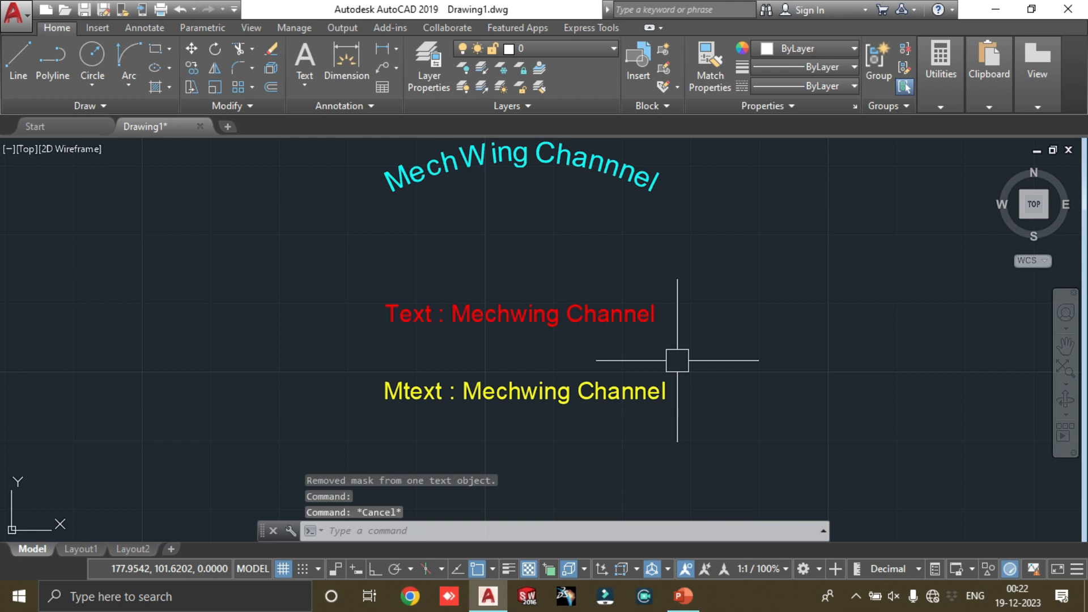